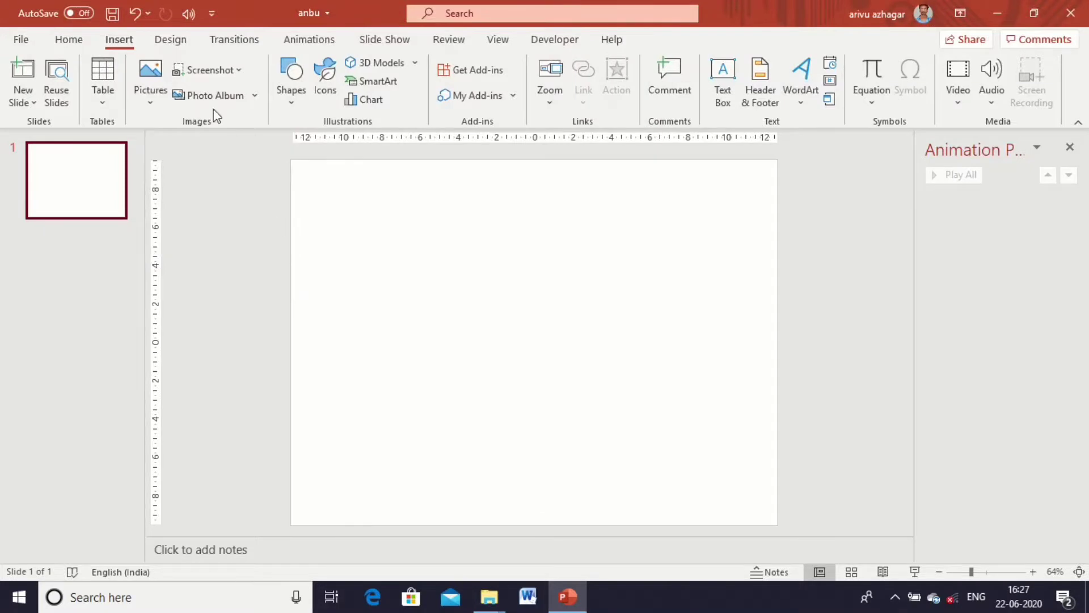
Draw a tall thin isosceles triangle on the left of the slide
click(293, 99)
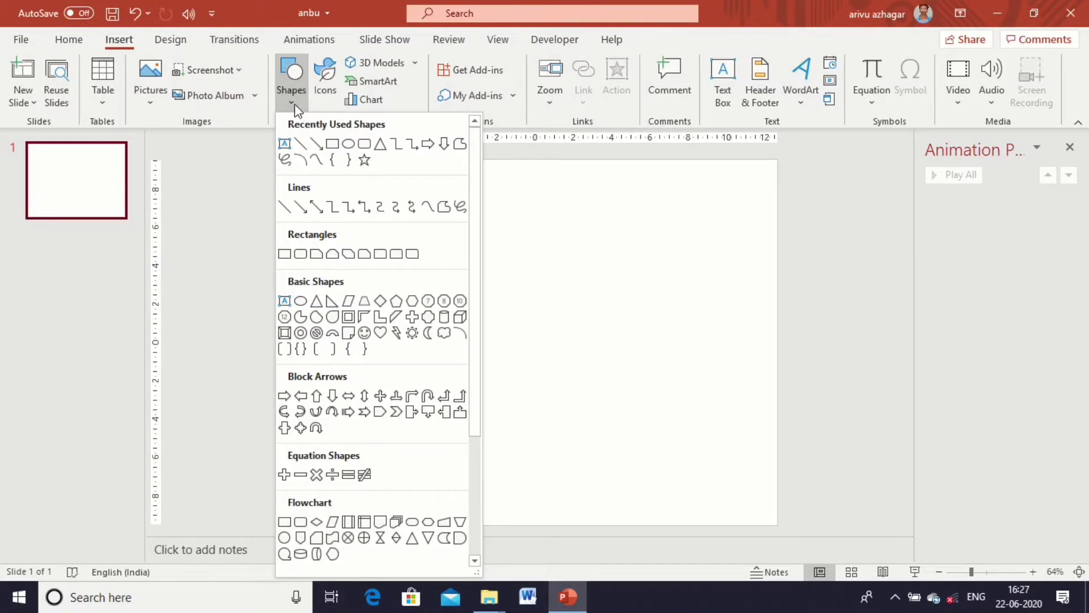
click(381, 144)
drag(319, 236, 332, 358)
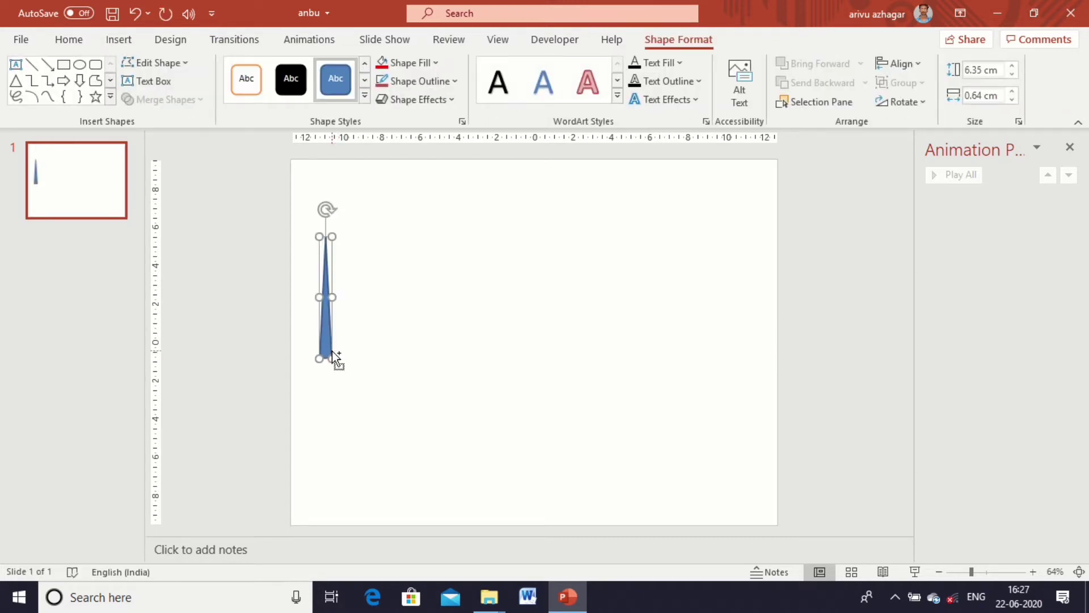
Duplicate the triangle, flip the copy vertically, and join it base-to-base below the original
key(ctrl+c)
key(ctrl+v)
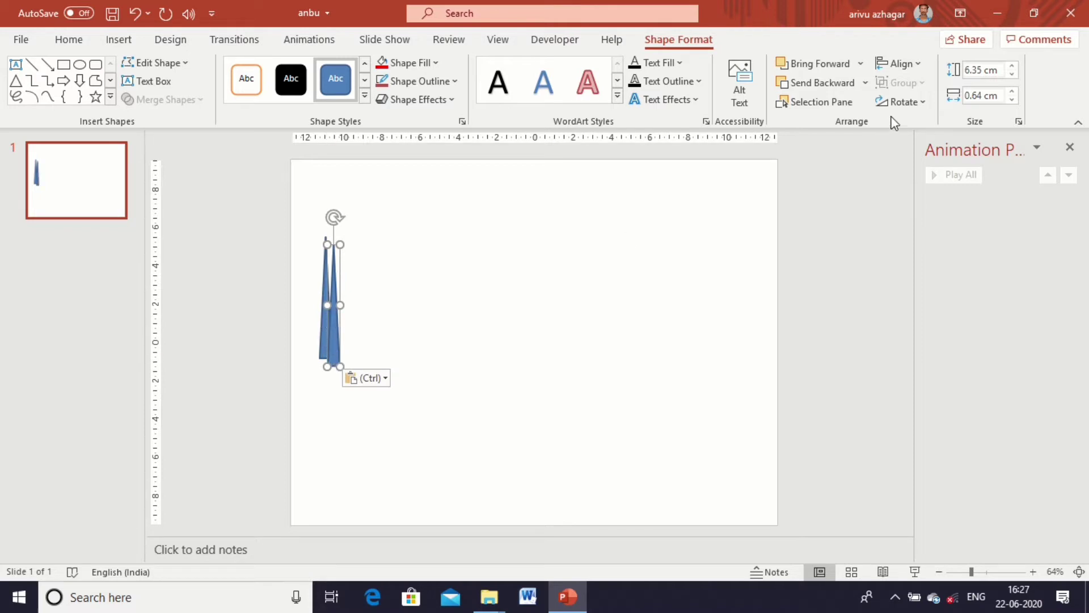
click(902, 102)
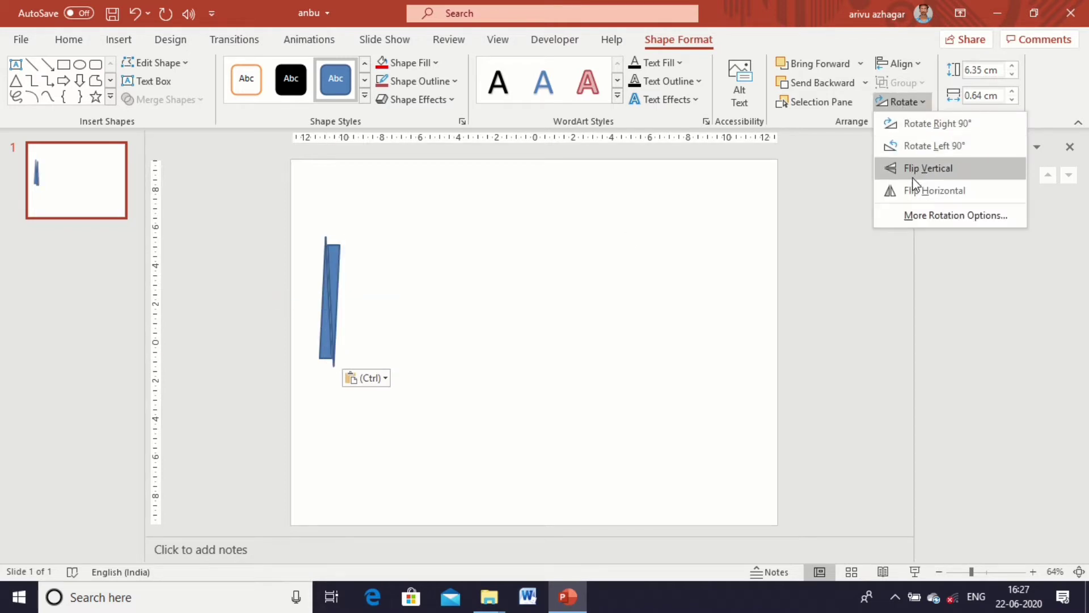
click(913, 181)
drag(340, 280, 331, 386)
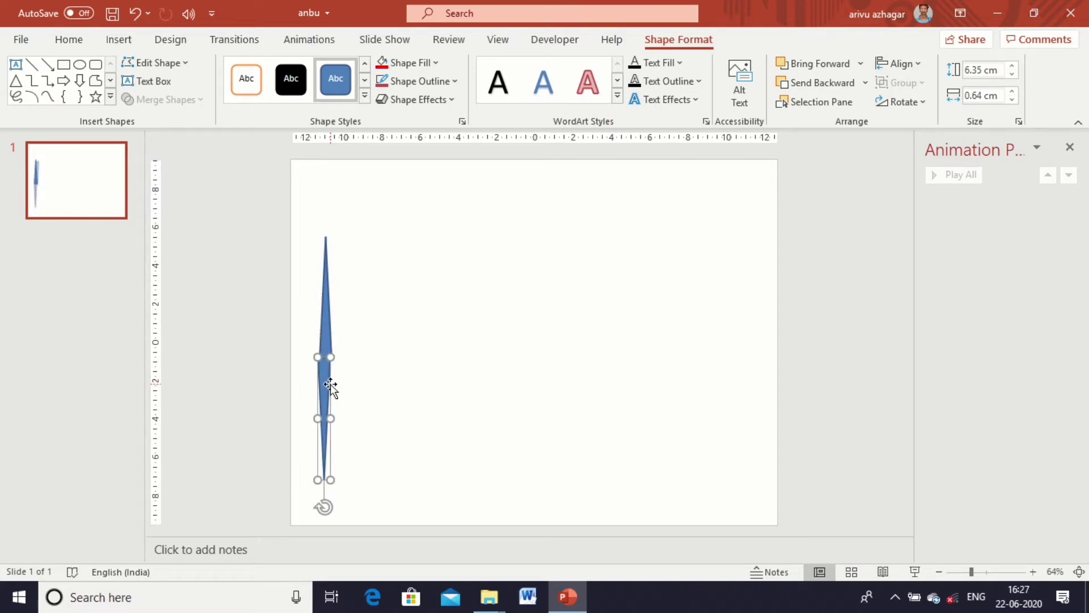
Give the lower triangle no fill and no outline
click(361, 389)
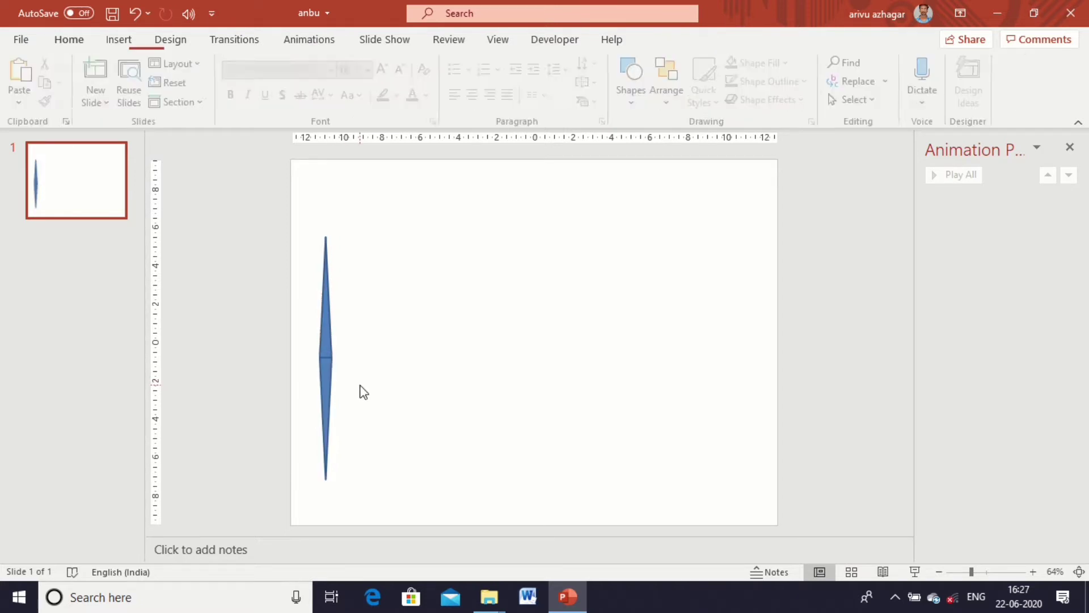
click(329, 387)
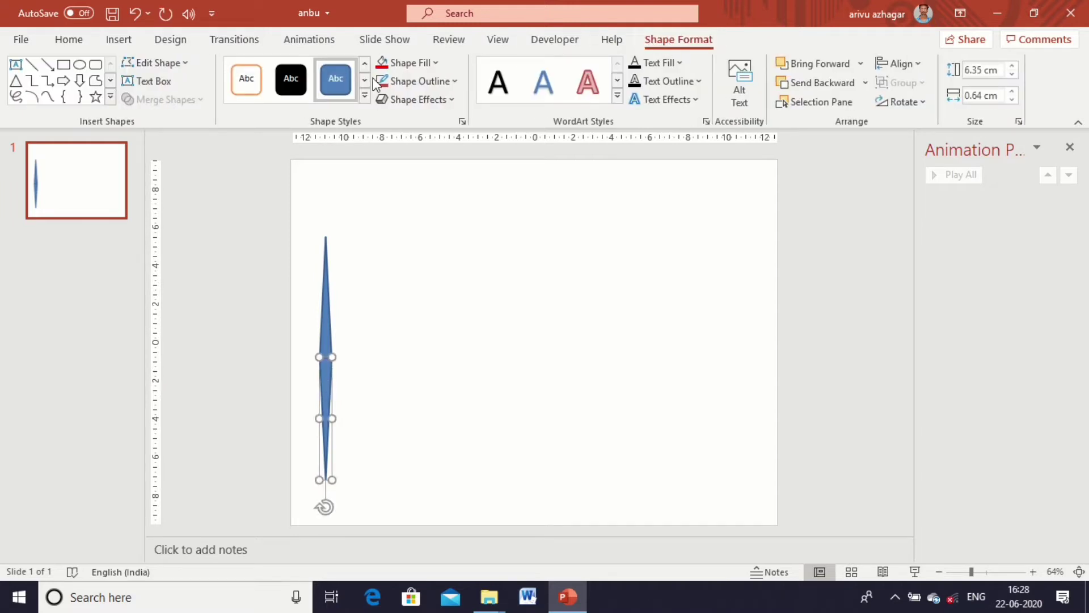
click(434, 62)
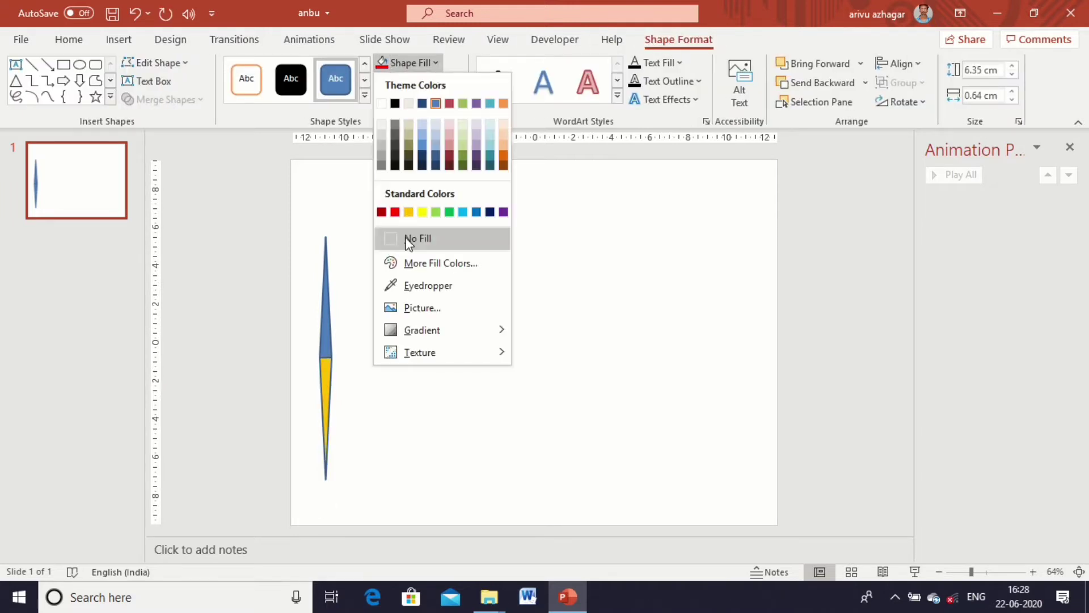
click(406, 238)
click(447, 84)
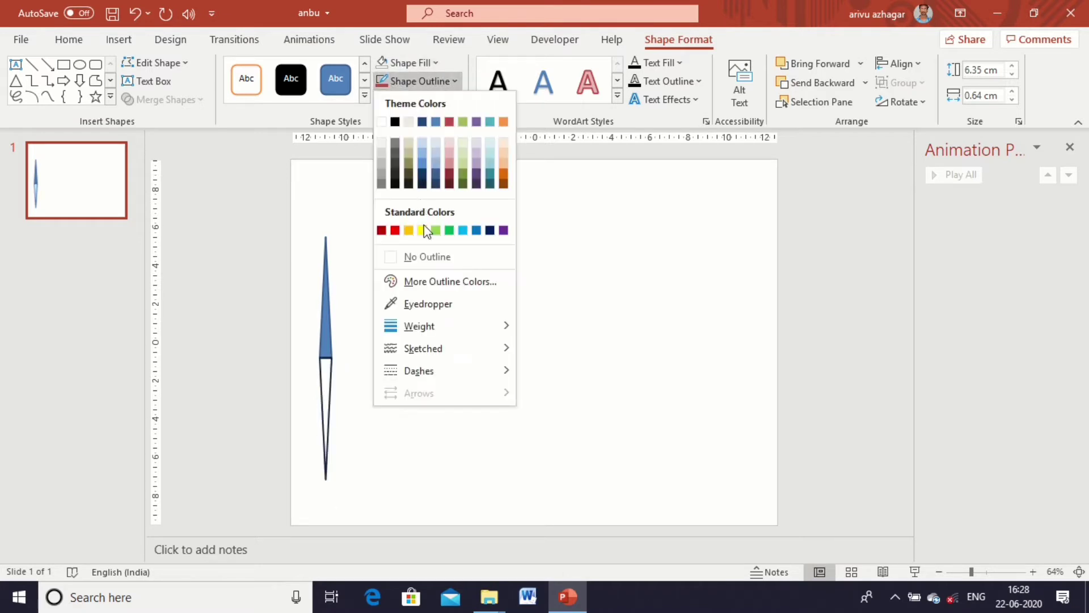
click(427, 256)
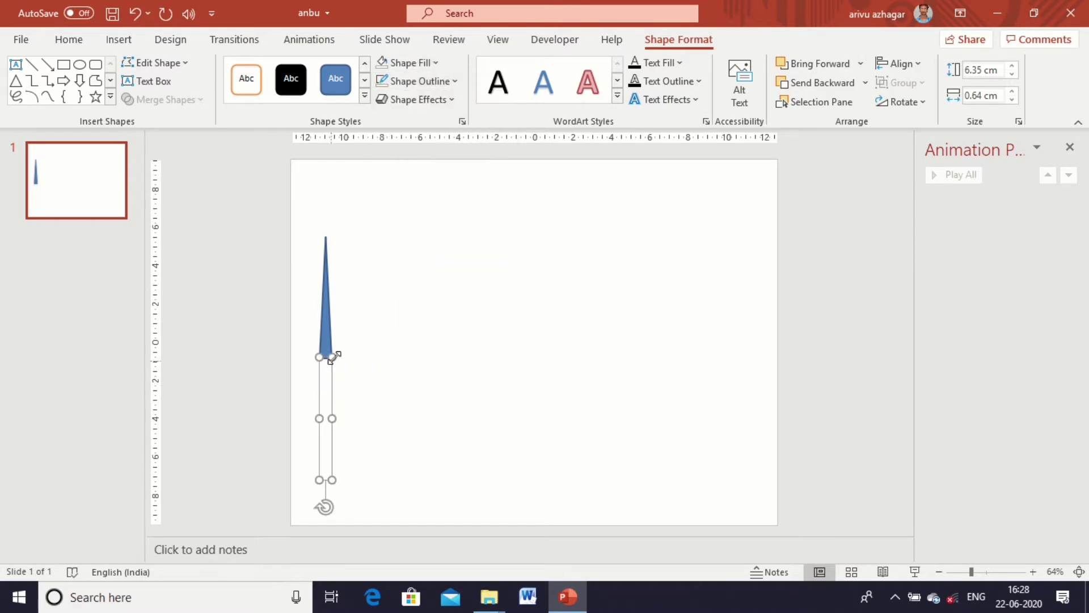
Group both triangles into one needle and nudge it into position
shift+click(325, 345)
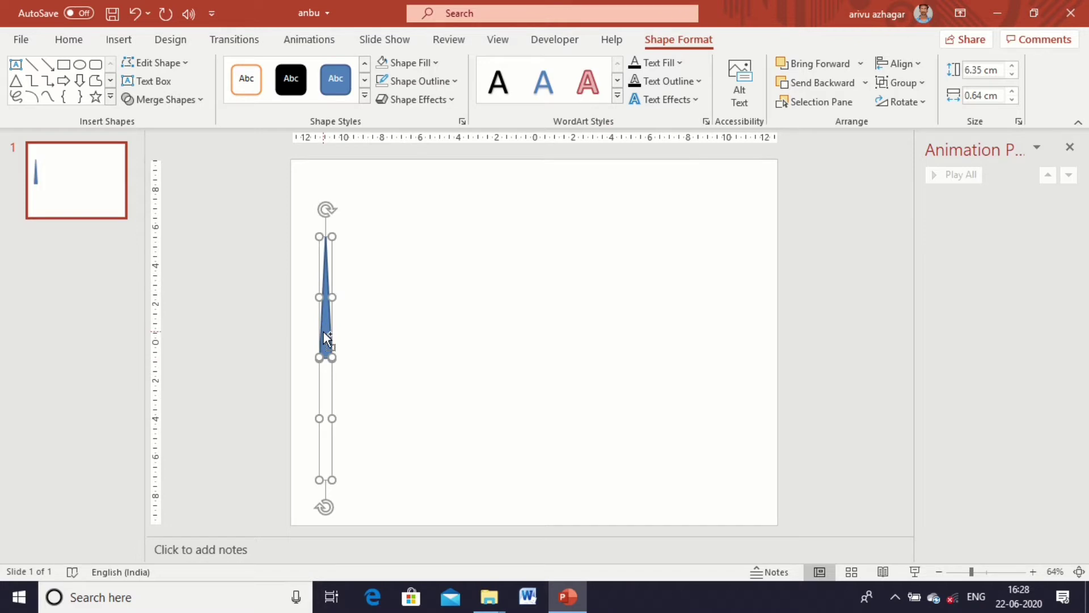
key(ctrl+g)
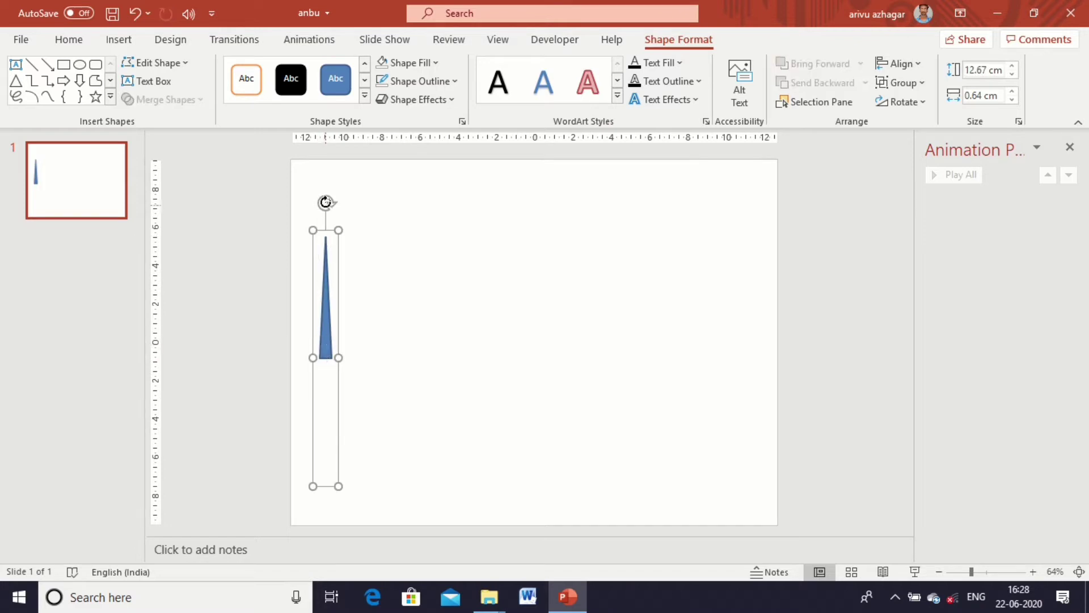
mouse_move(326, 203)
mouse_down()
mouse_move(348, 215)
mouse_move(327, 204)
mouse_up()
key(Left)
key(Left)
key(Left)
key(Left)
key(Left)
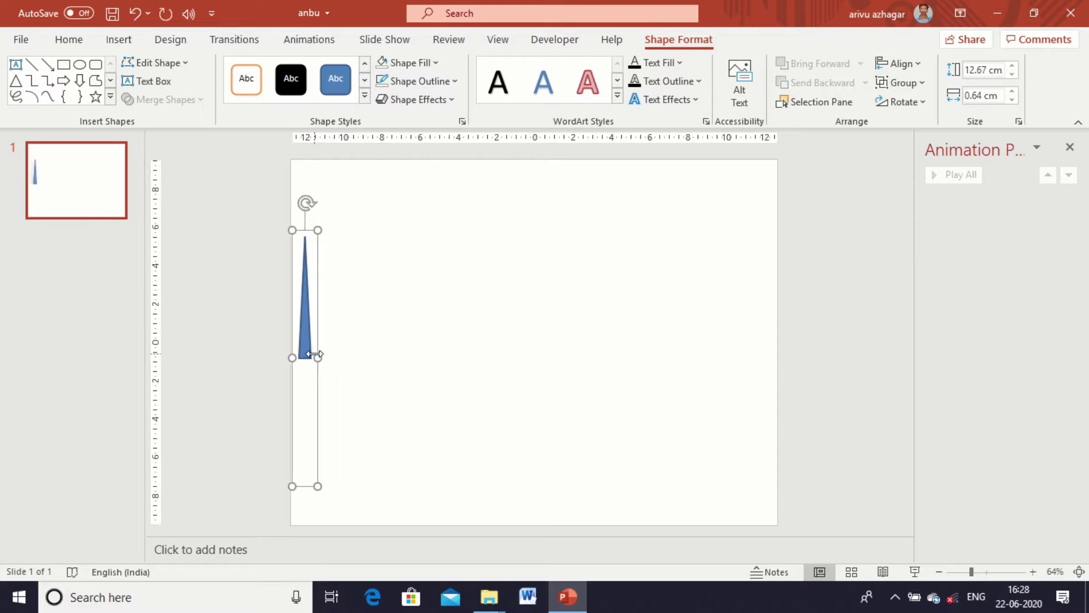
key(Left)
key(Left)
key(Left)
key(Left)
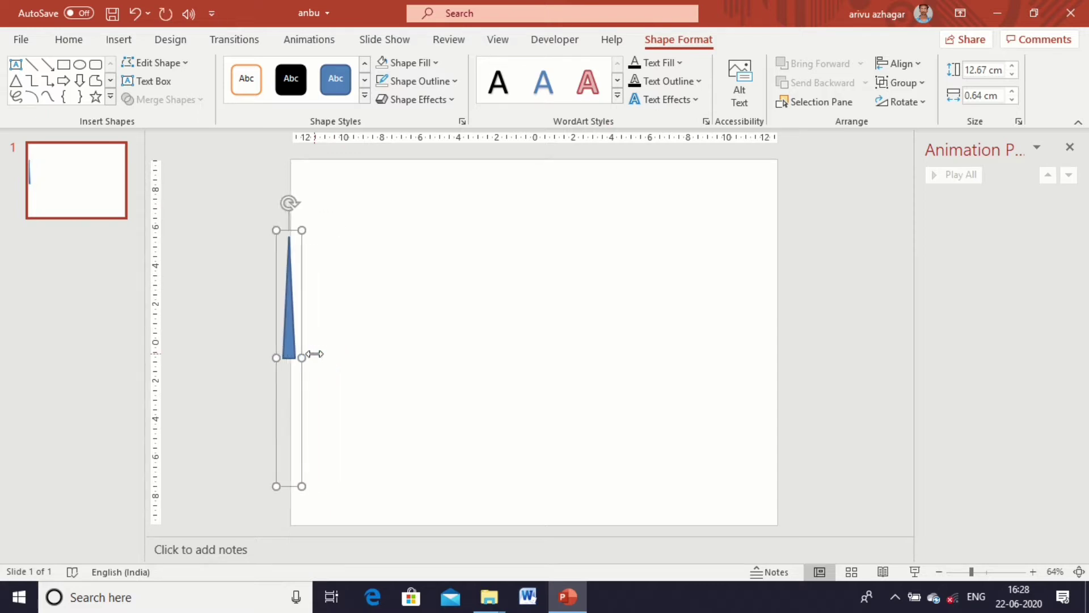
click(380, 367)
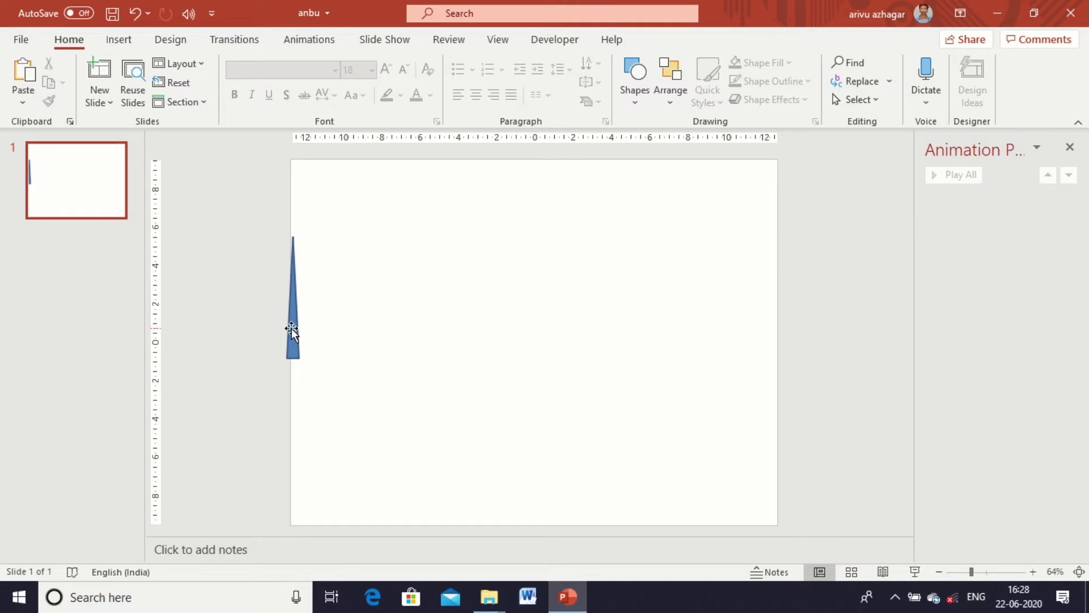
click(295, 340)
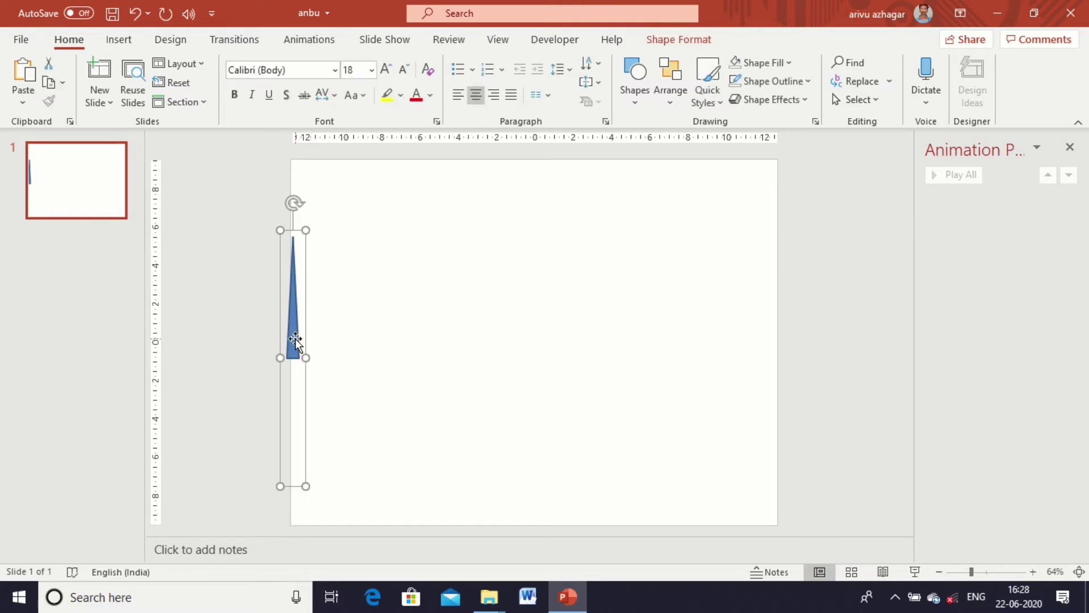
key(Right)
key(Right)
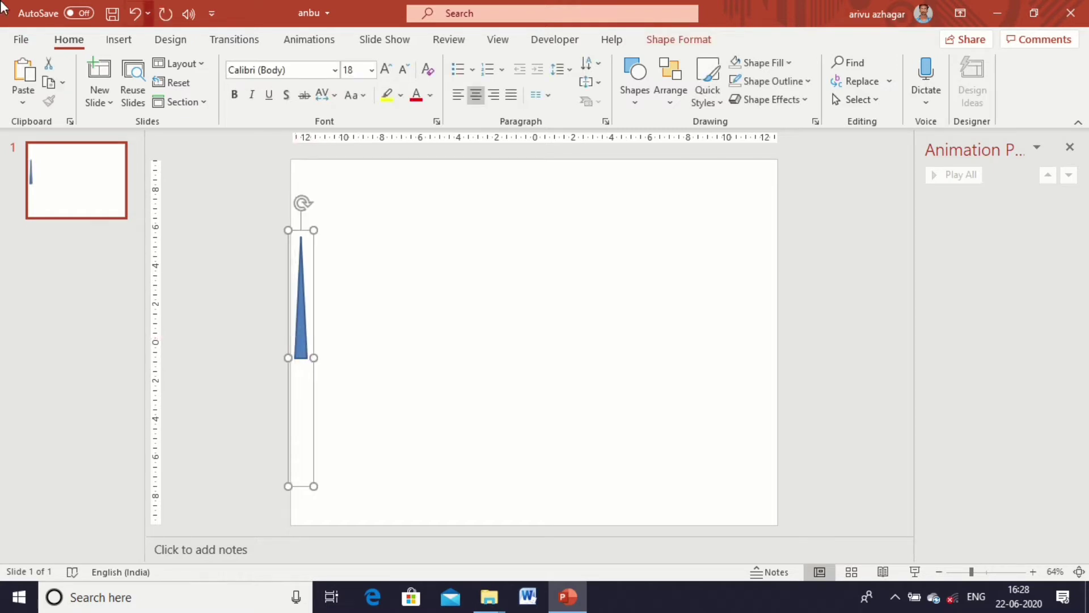
click(118, 39)
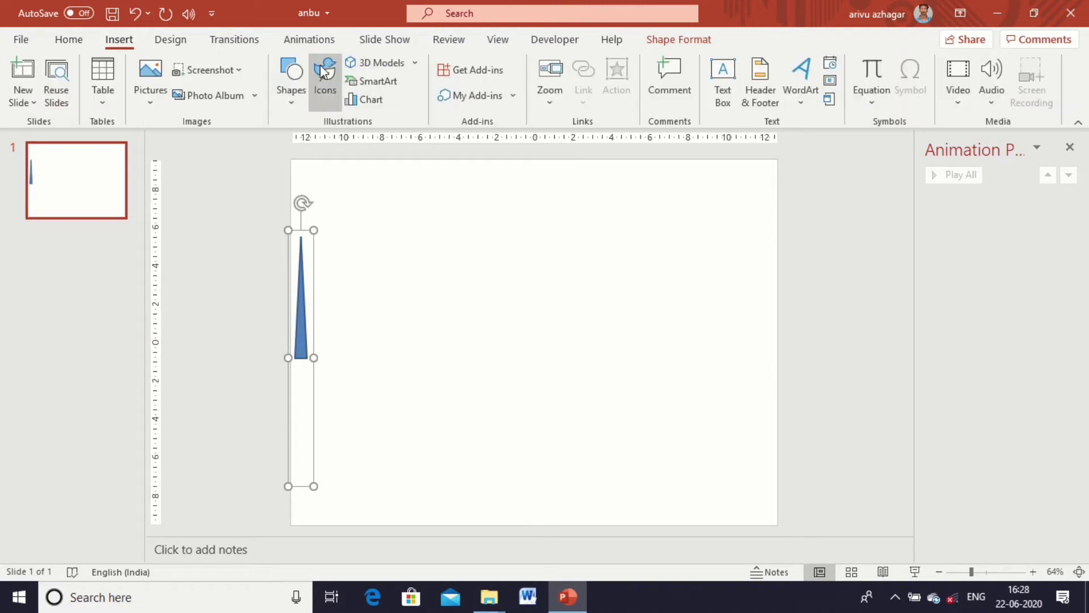
Draw a small oval at the needle's base and fill it light green as the hub
click(291, 95)
click(342, 146)
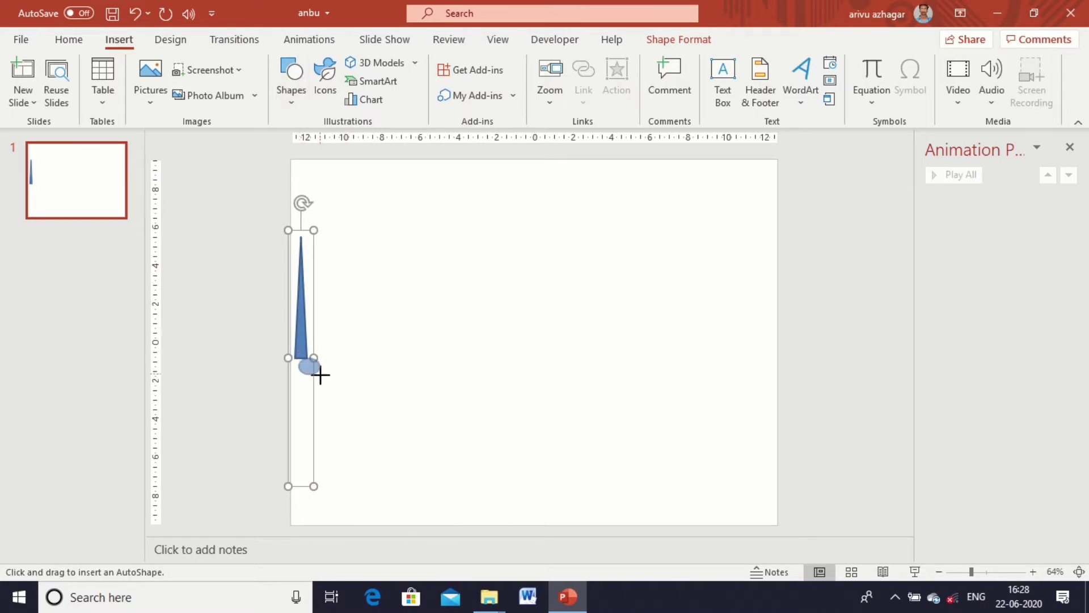
mouse_move(299, 358)
mouse_down()
mouse_move(322, 384)
mouse_move(301, 361)
mouse_up()
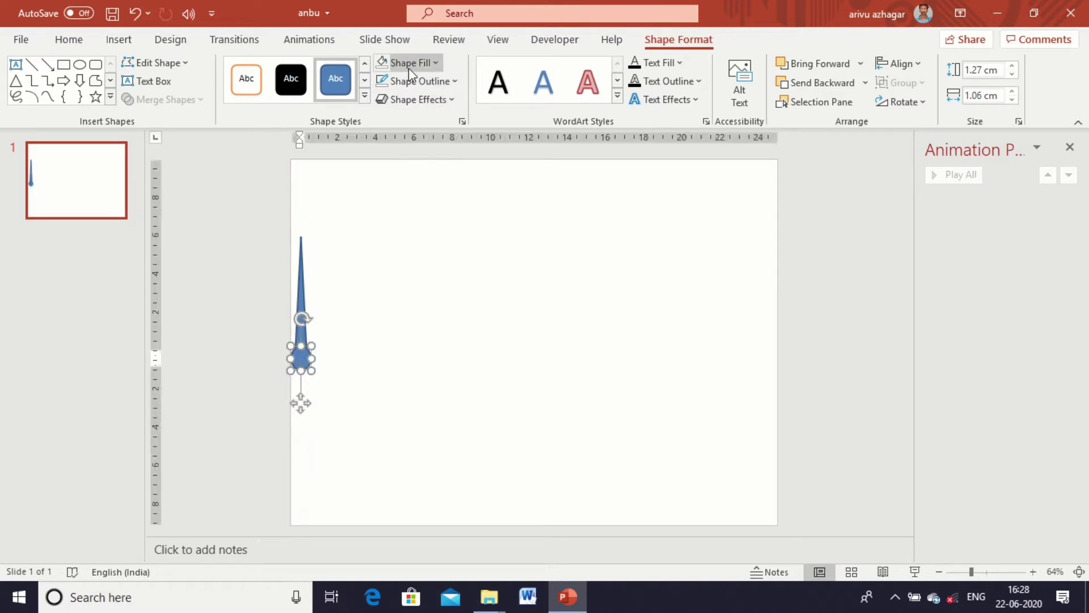
click(434, 65)
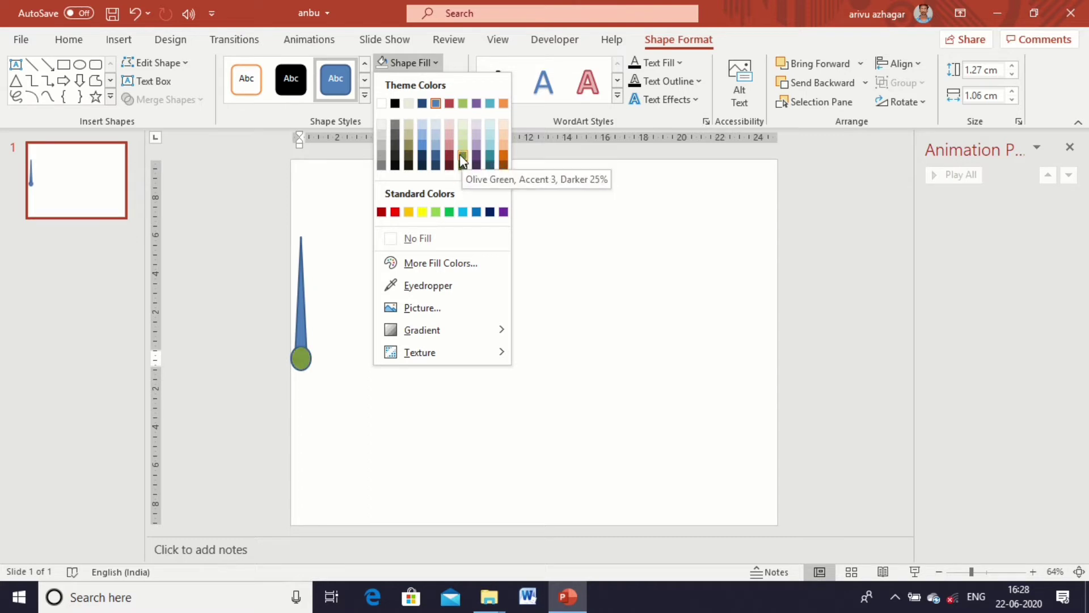
click(436, 212)
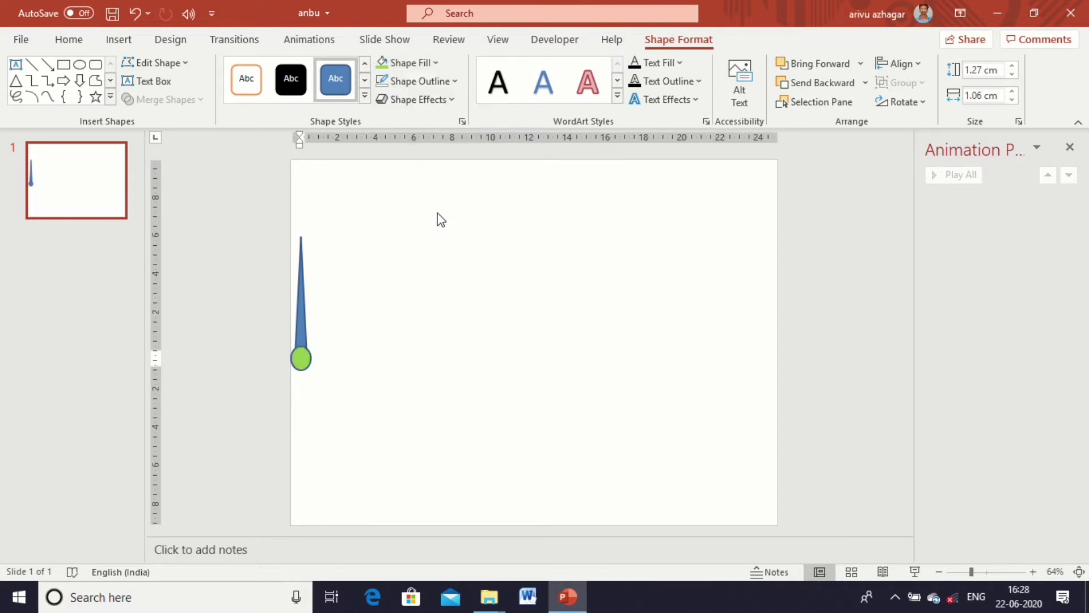
click(383, 402)
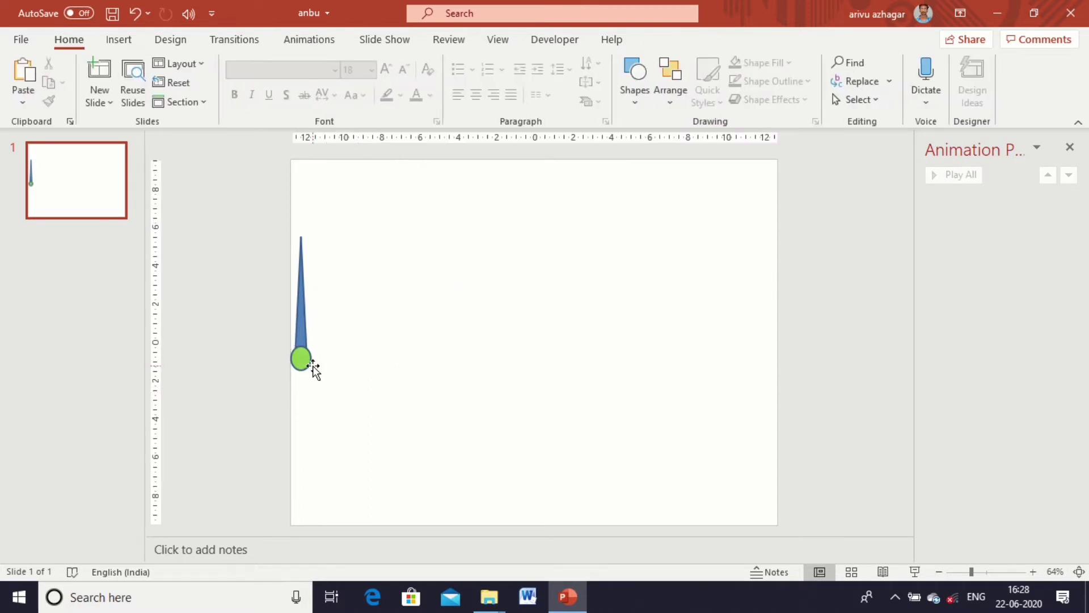
Draw a large quarter-circle arc on the slide
click(118, 39)
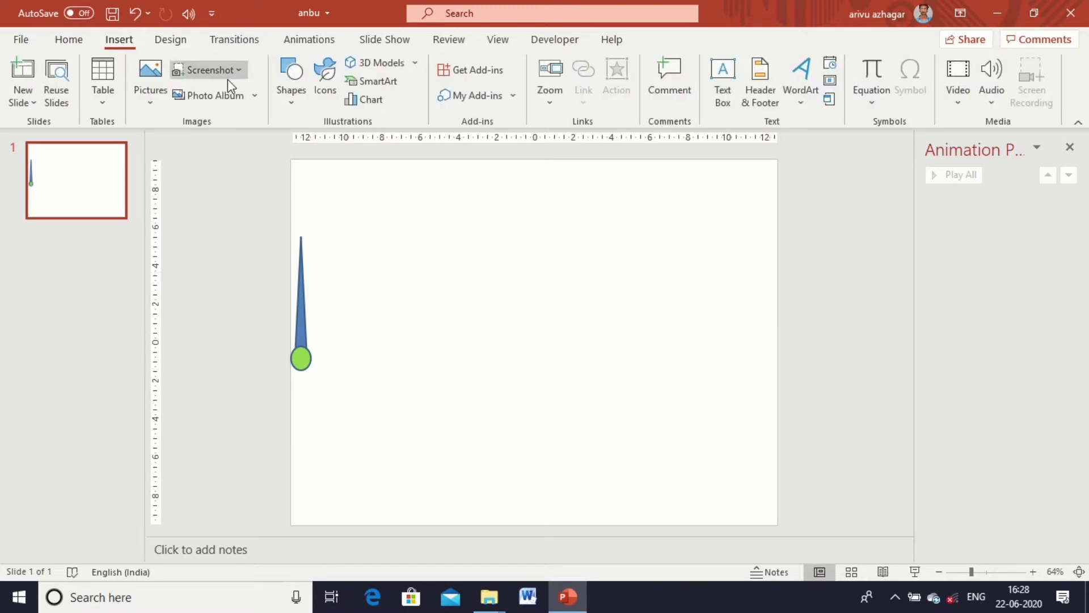
click(289, 99)
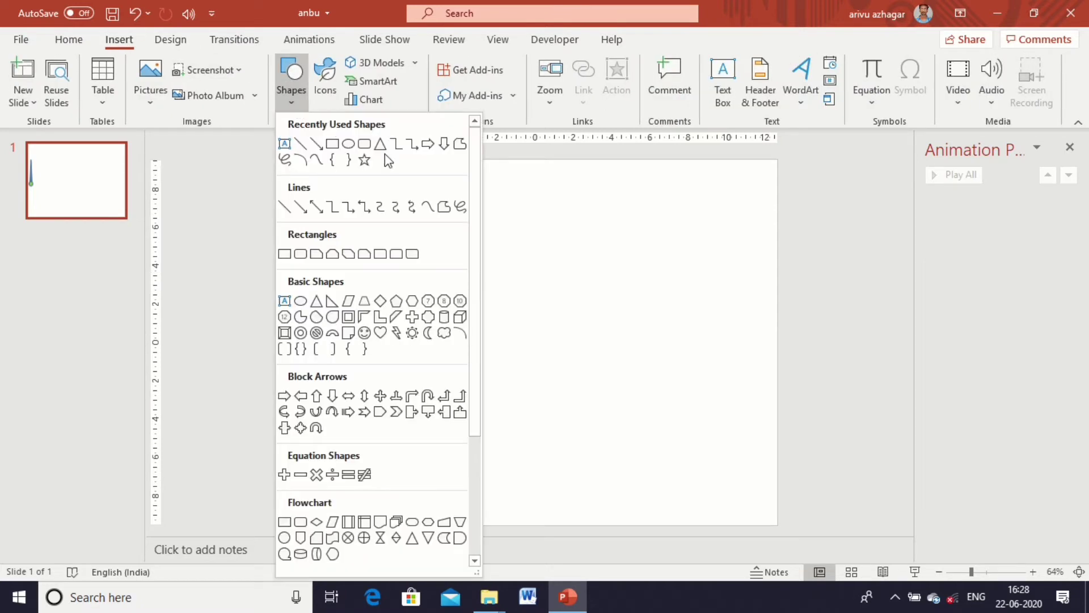
click(301, 160)
drag(376, 209, 655, 393)
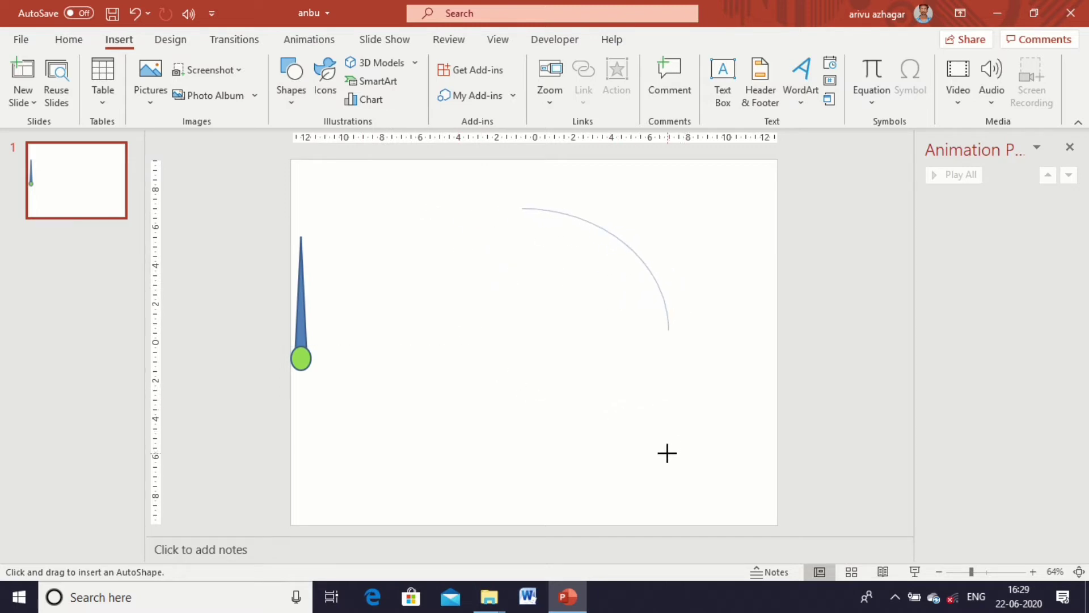
drag(655, 394, 681, 488)
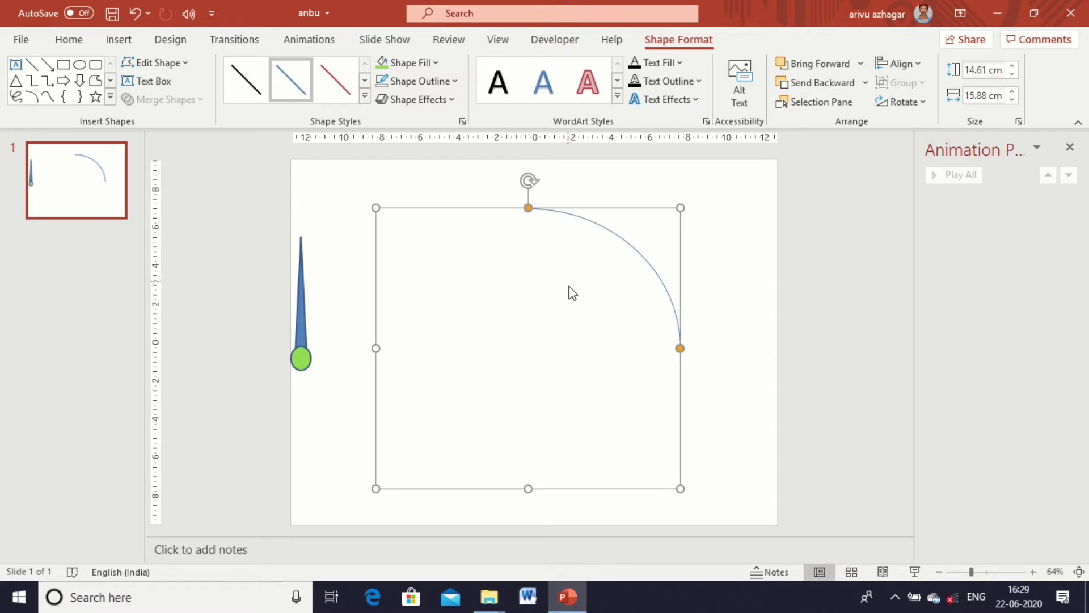
Move the arc beside the needle and extend it into a half circle
click(492, 316)
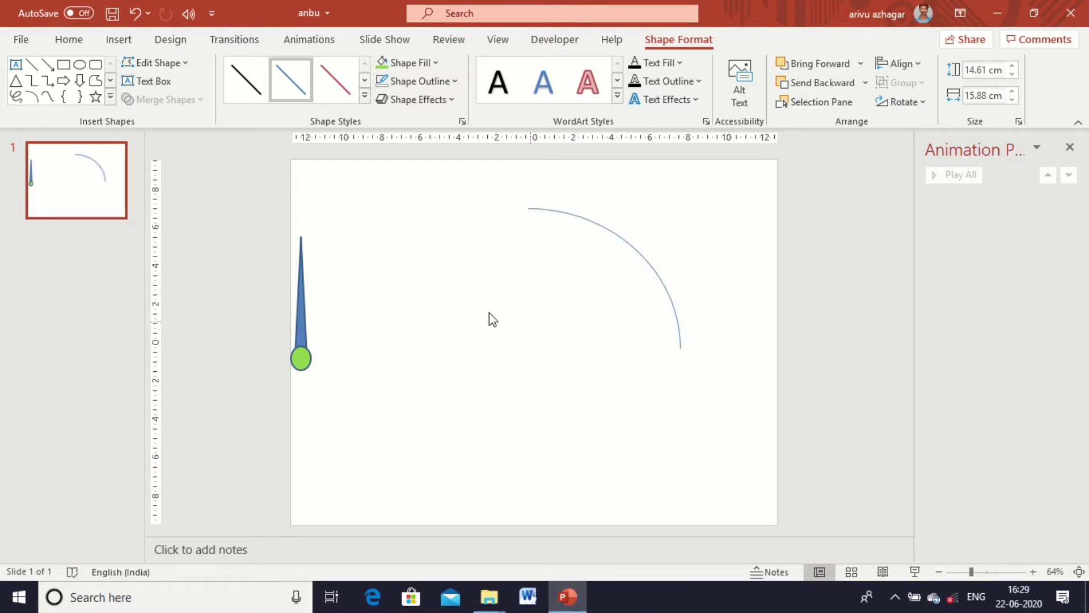
click(560, 213)
drag(510, 207, 286, 201)
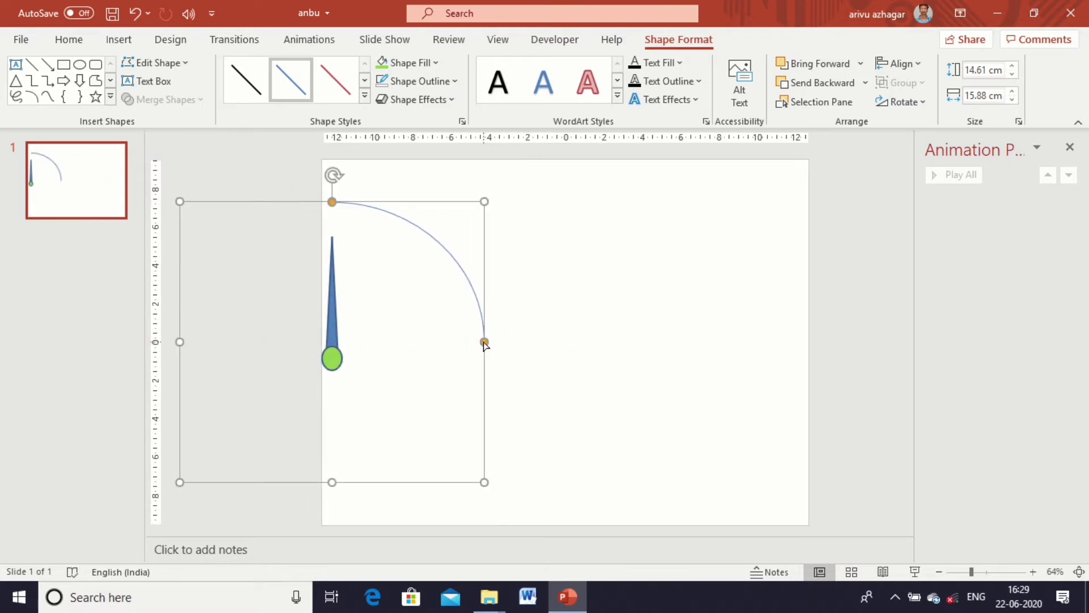
mouse_move(484, 344)
mouse_down()
mouse_move(448, 416)
mouse_move(288, 485)
mouse_up()
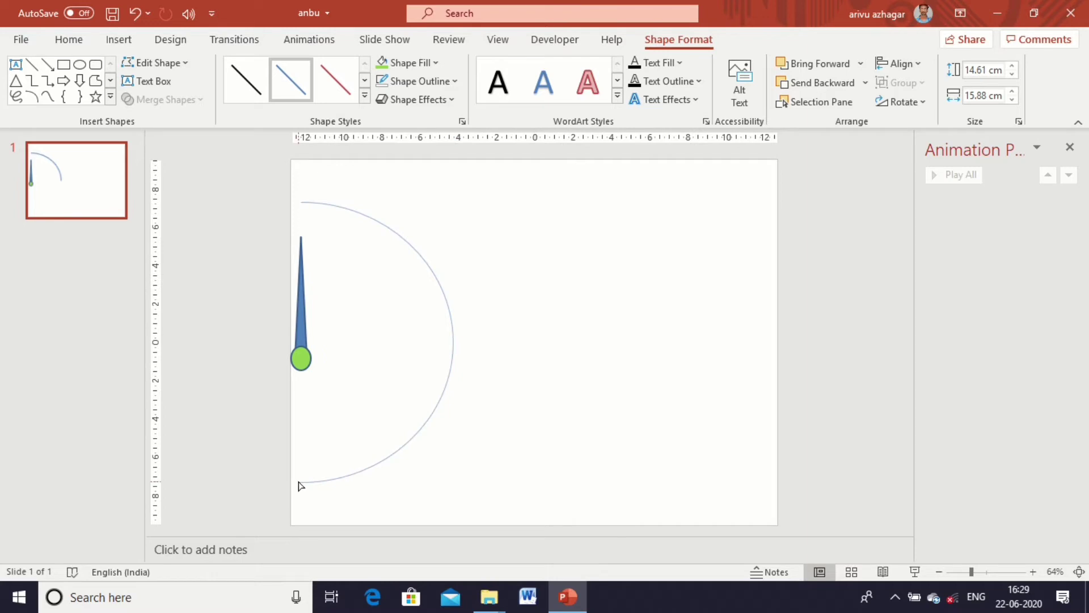
click(552, 448)
Thicken the half-circle arc's outline to 2¼ pt
click(451, 323)
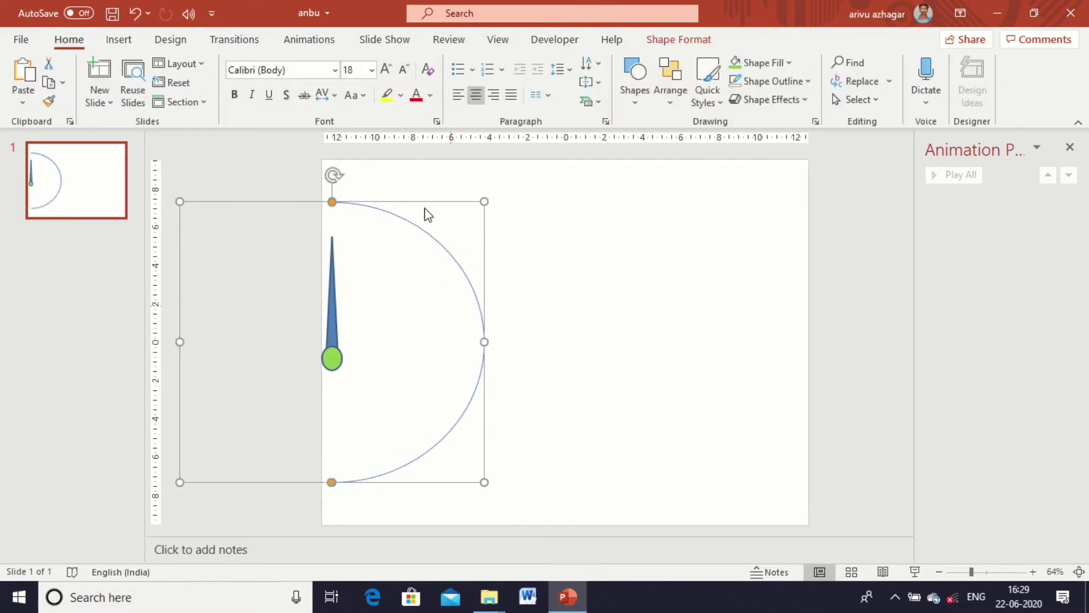
click(700, 40)
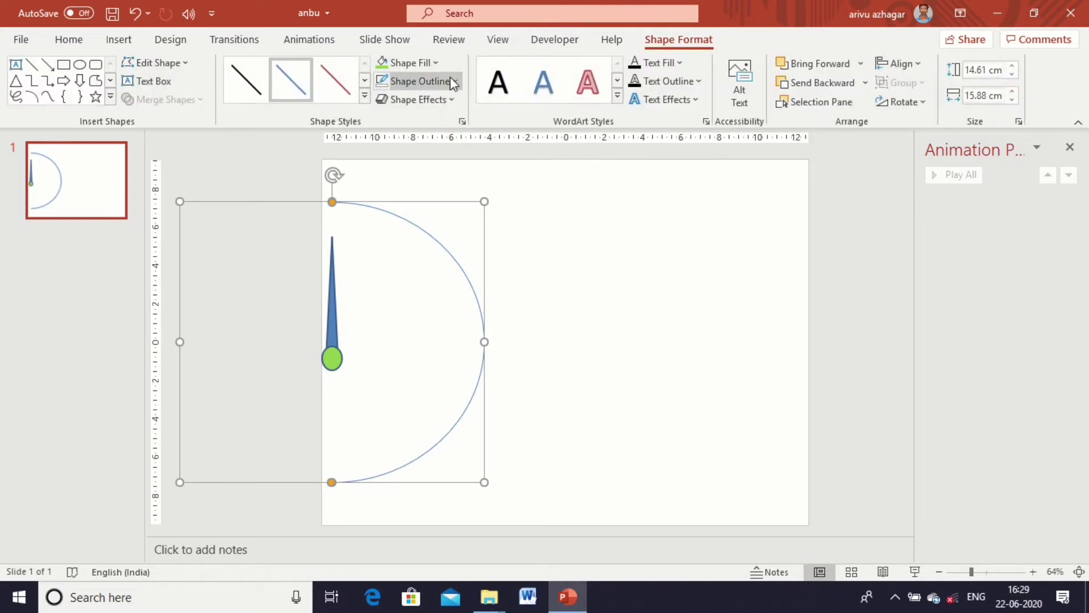
click(452, 82)
mouse_move(420, 325)
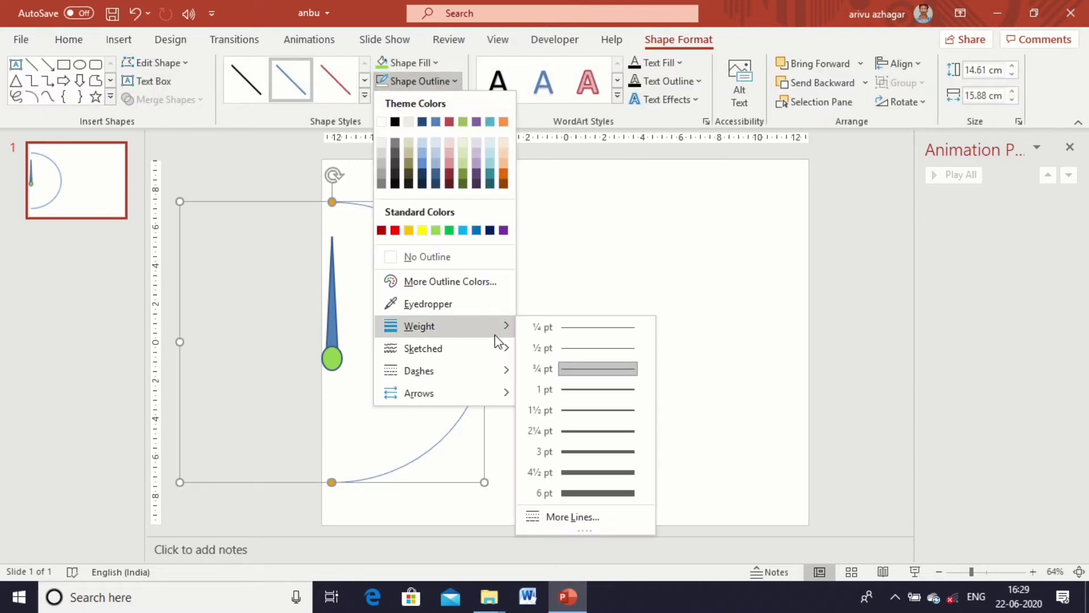
click(578, 431)
click(580, 330)
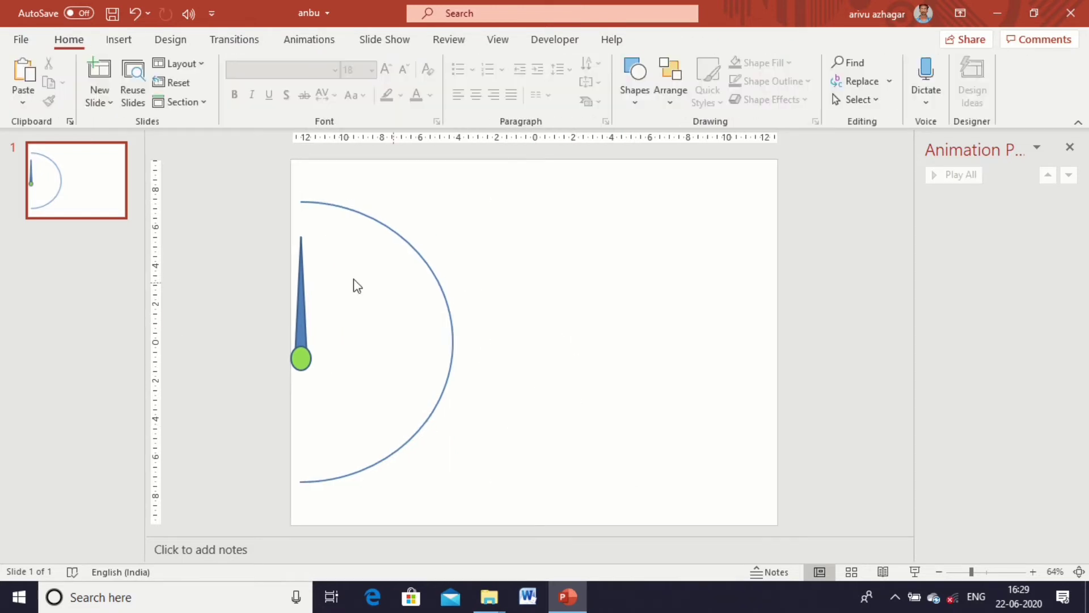
Set the needle's rotation to 30° in Format Shape, after first trying 45°
click(301, 299)
right_click(301, 299)
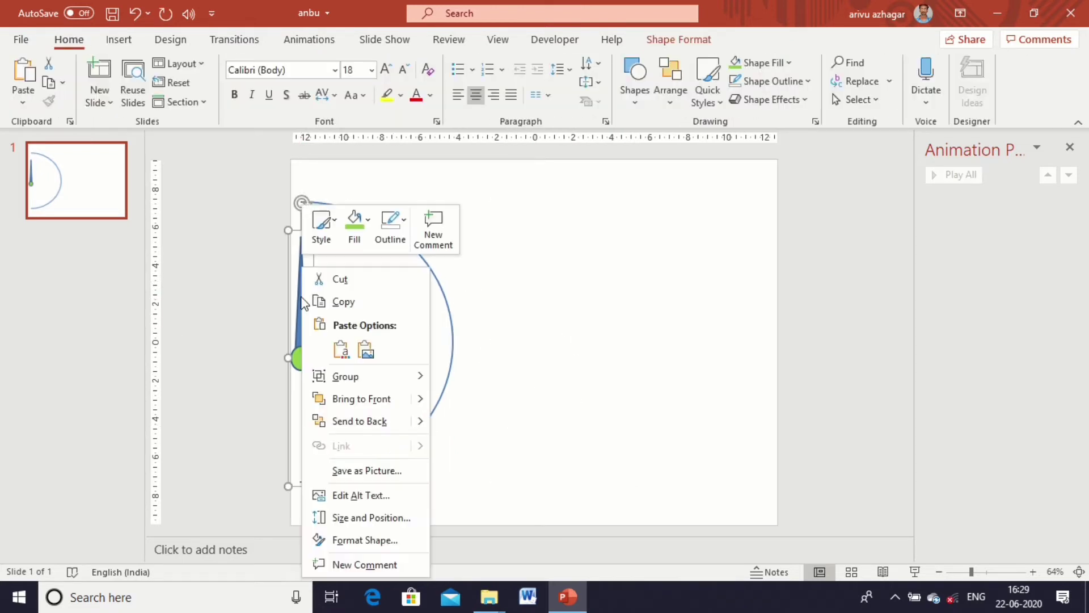
click(358, 541)
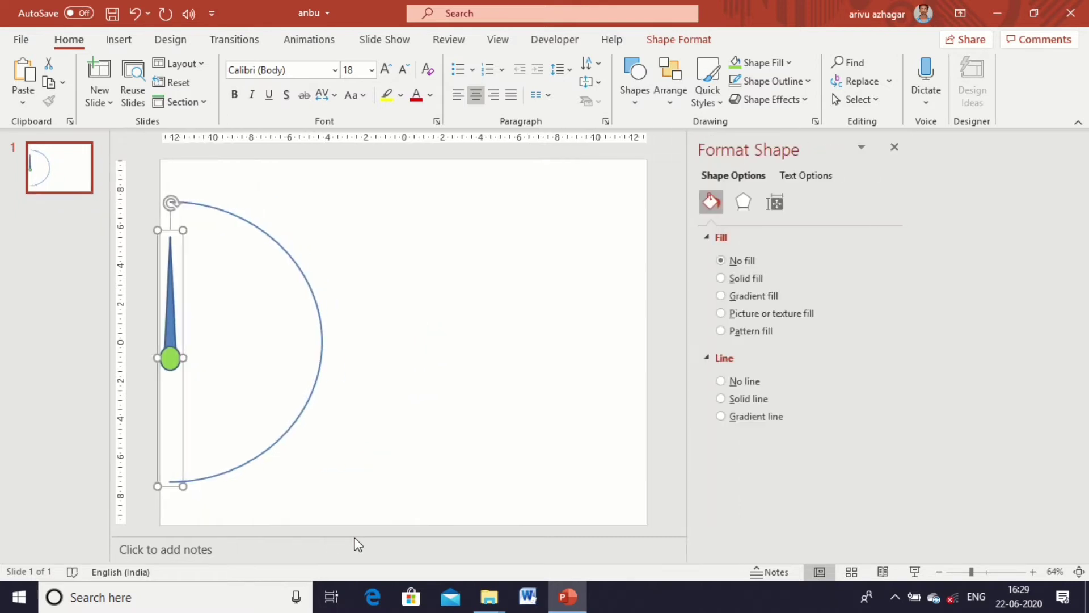
click(787, 204)
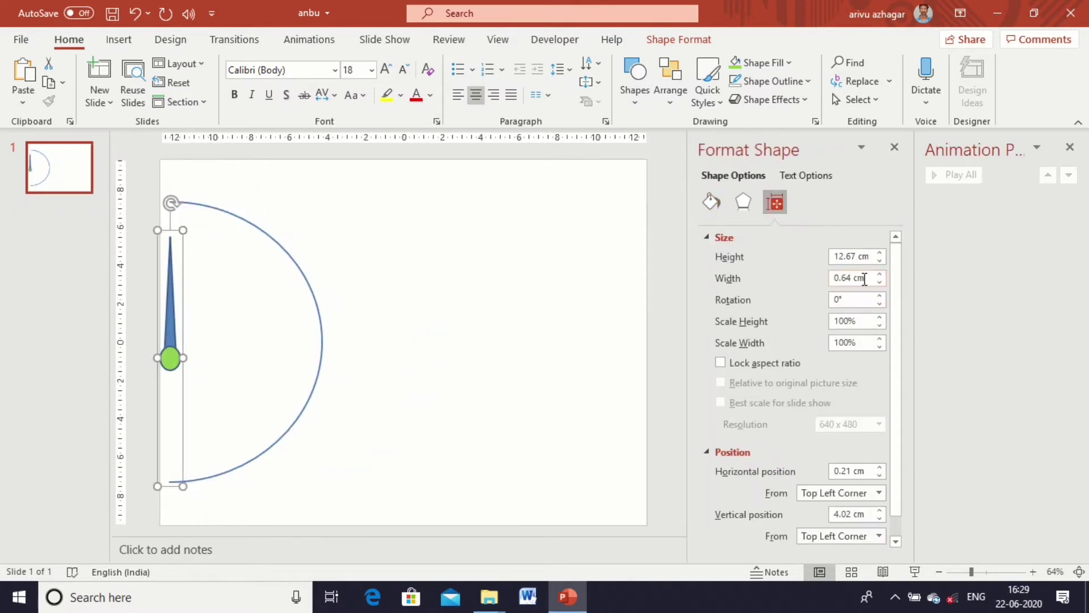
drag(856, 299, 831, 307)
text(45)
key(Return)
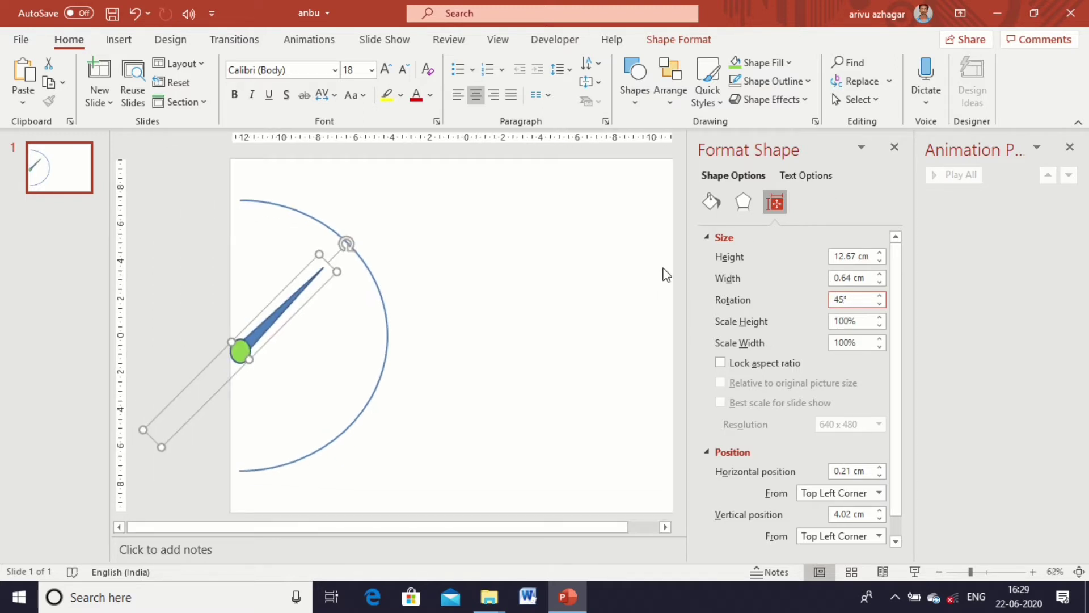
drag(861, 300, 835, 303)
text(30)
key(Return)
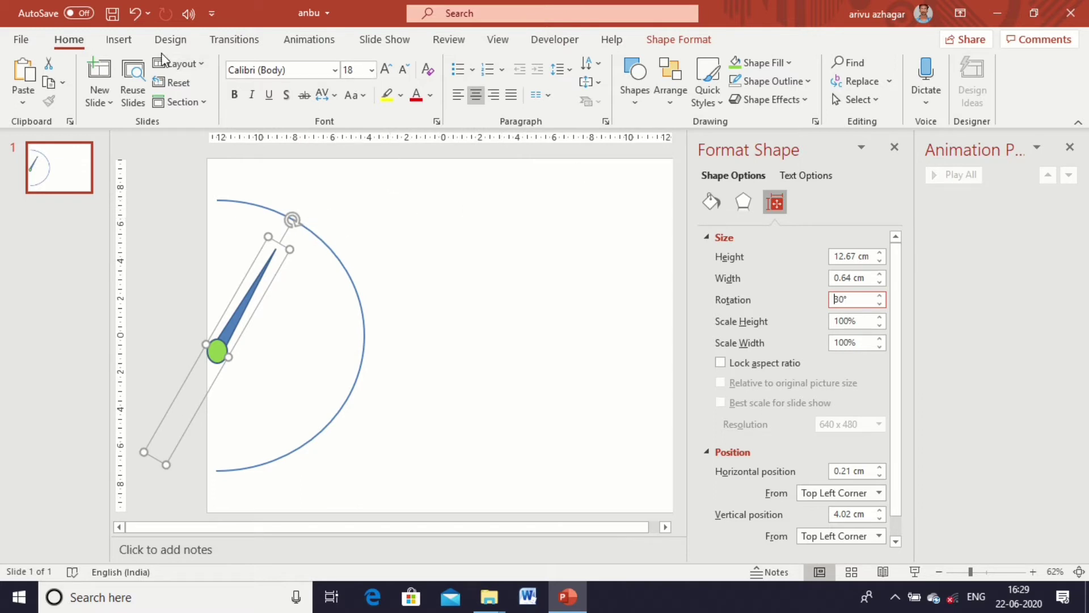
Draw a small oval marker at the needle's tip and move it onto the arc
click(121, 40)
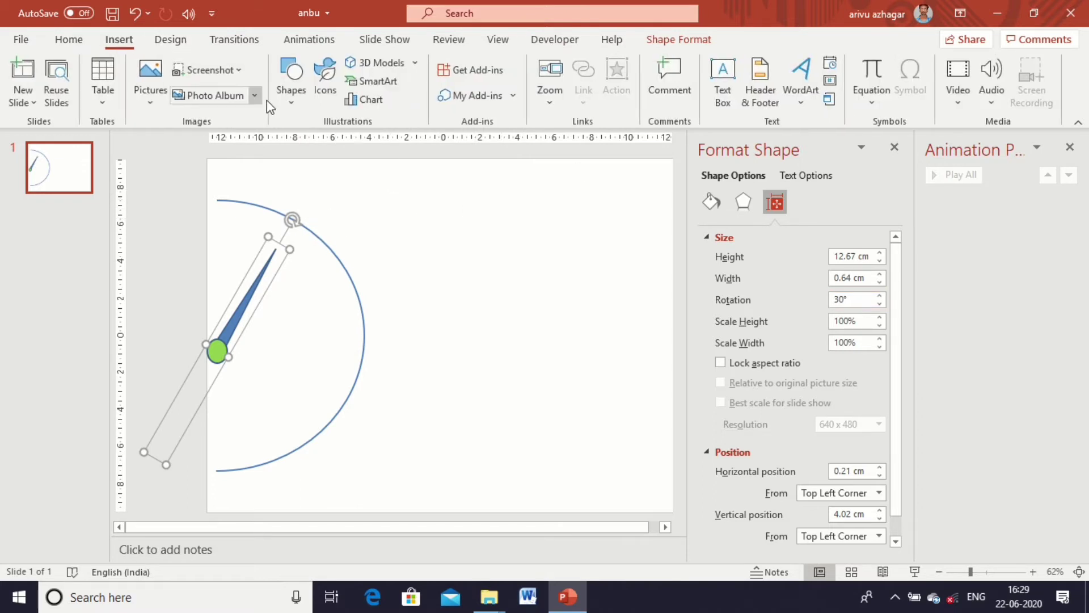
click(295, 111)
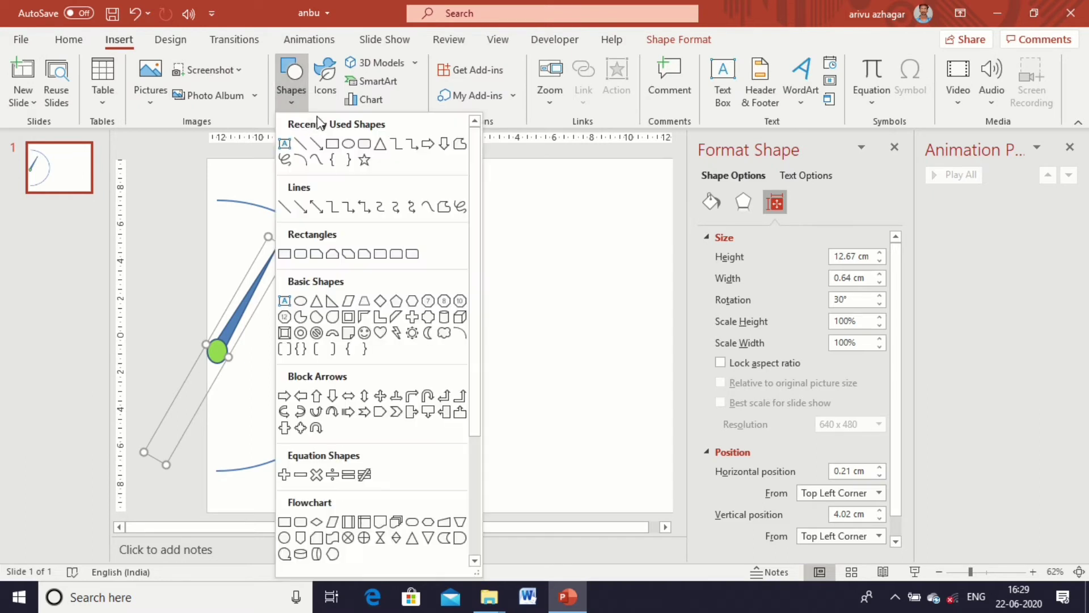
click(348, 144)
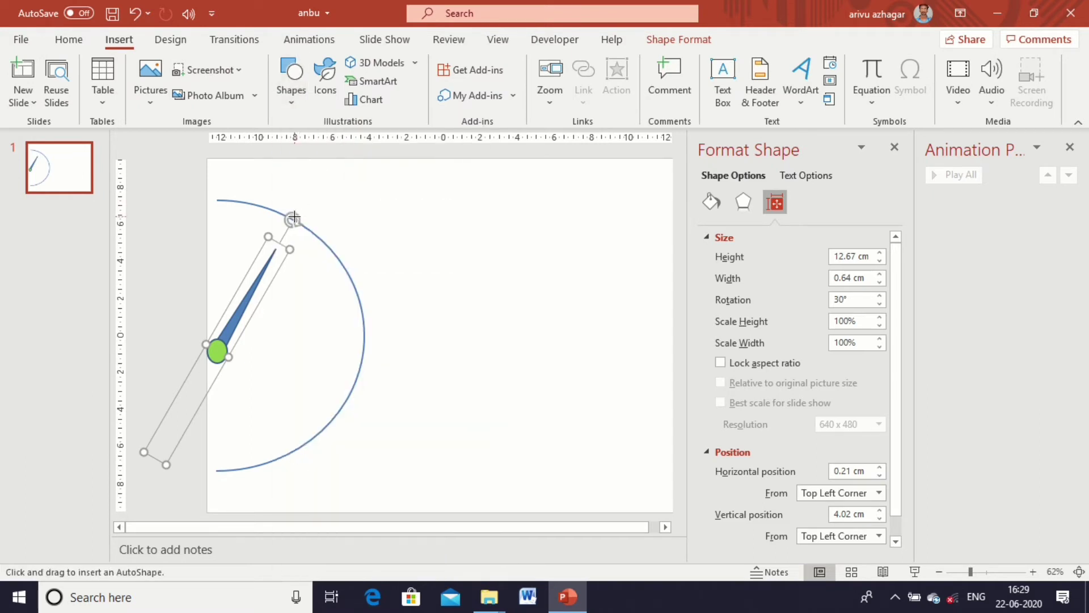
mouse_move(294, 217)
mouse_down()
mouse_move(315, 238)
mouse_move(279, 219)
mouse_up()
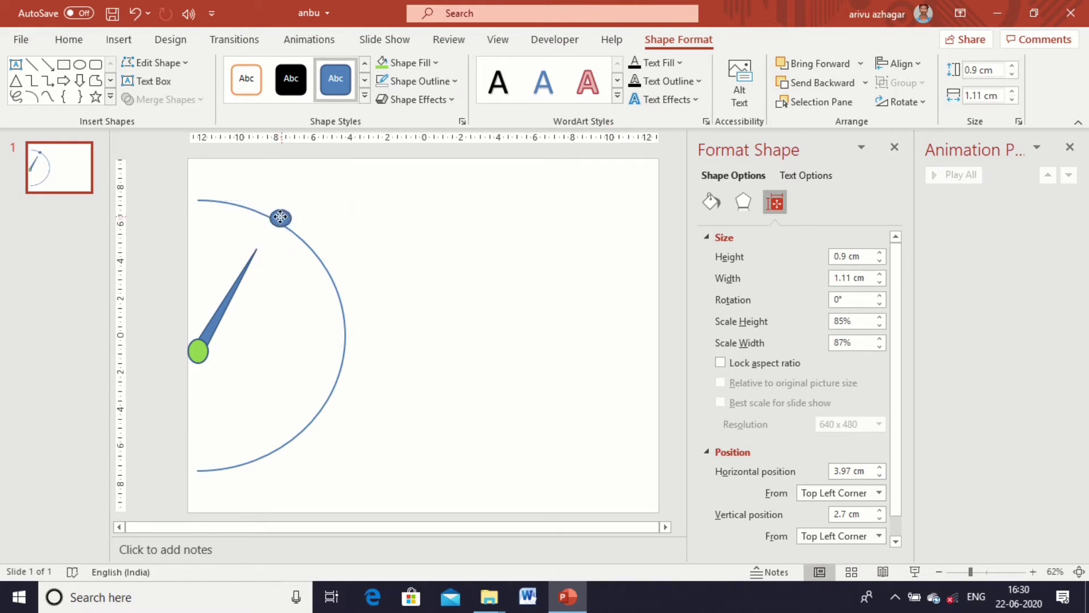
drag(279, 219, 281, 220)
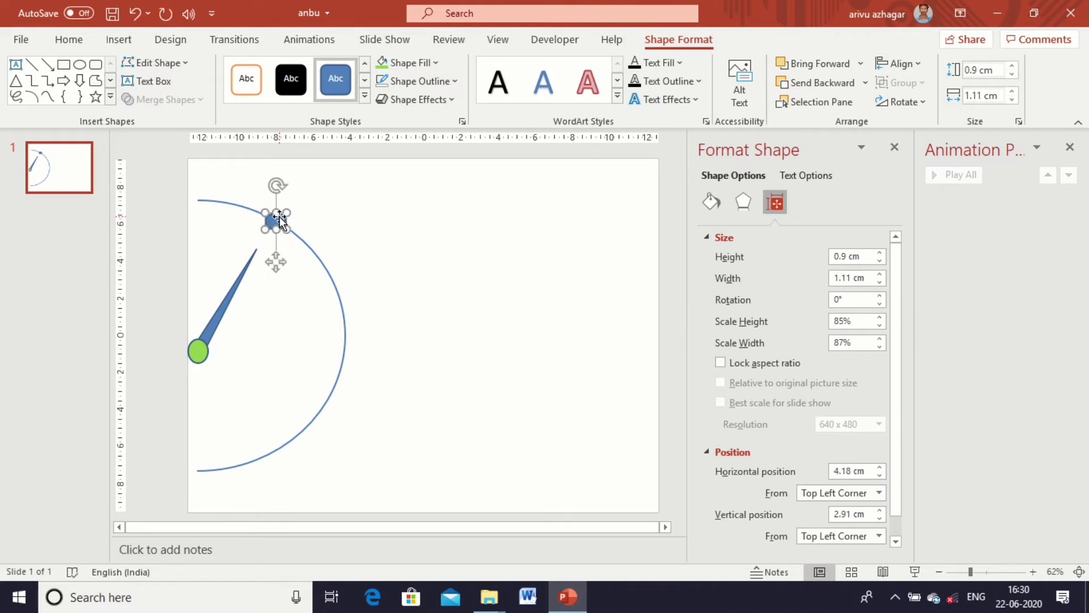
Enter the number 1 in the oval marker, undoing an accidental nudge
click(414, 240)
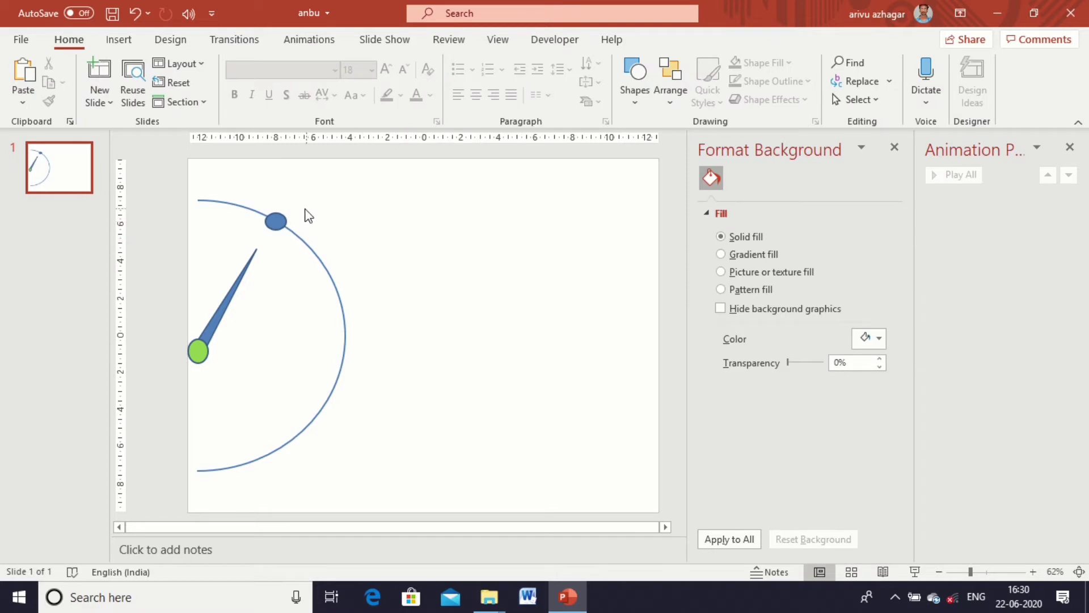
click(274, 223)
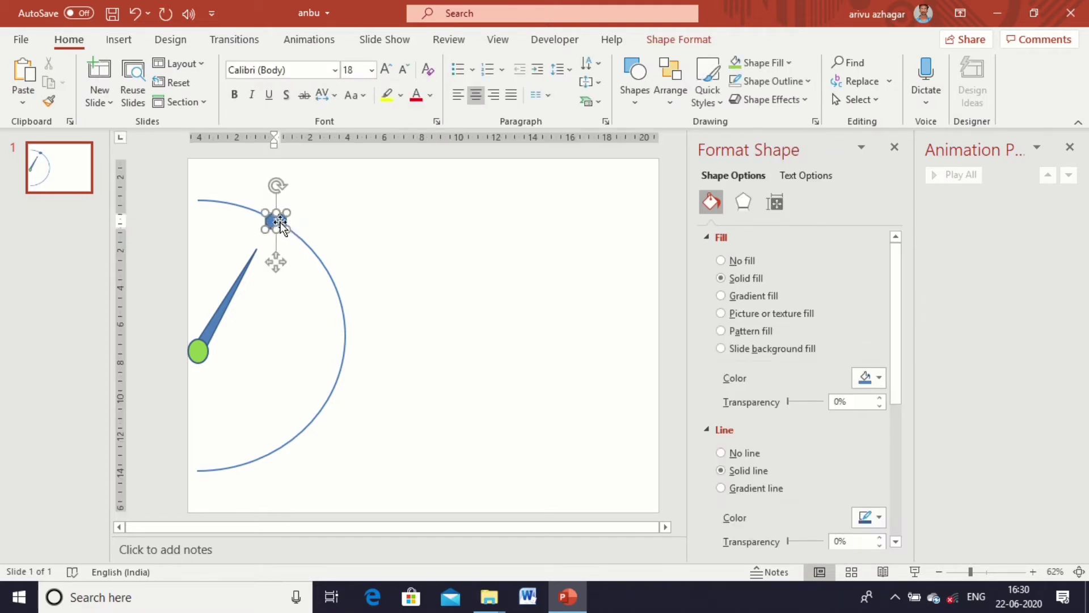
click(383, 269)
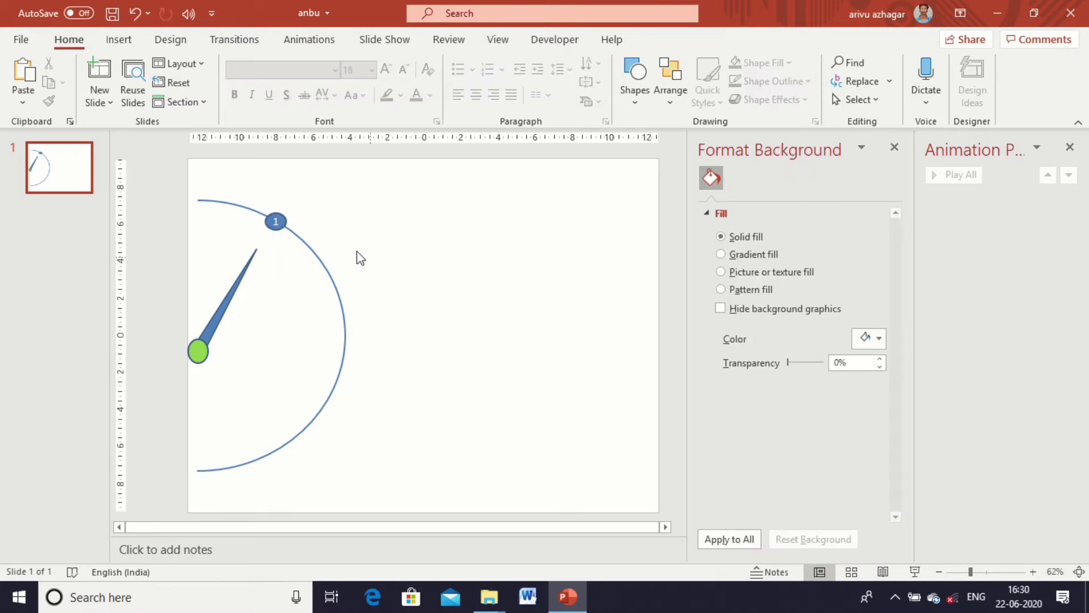
click(281, 224)
drag(284, 229, 287, 229)
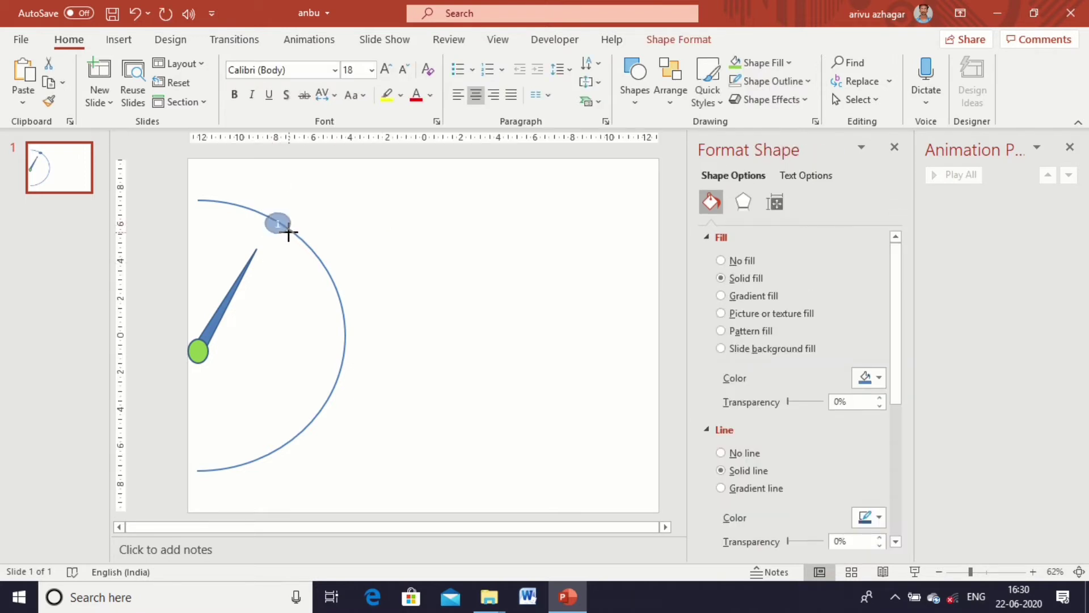
click(278, 223)
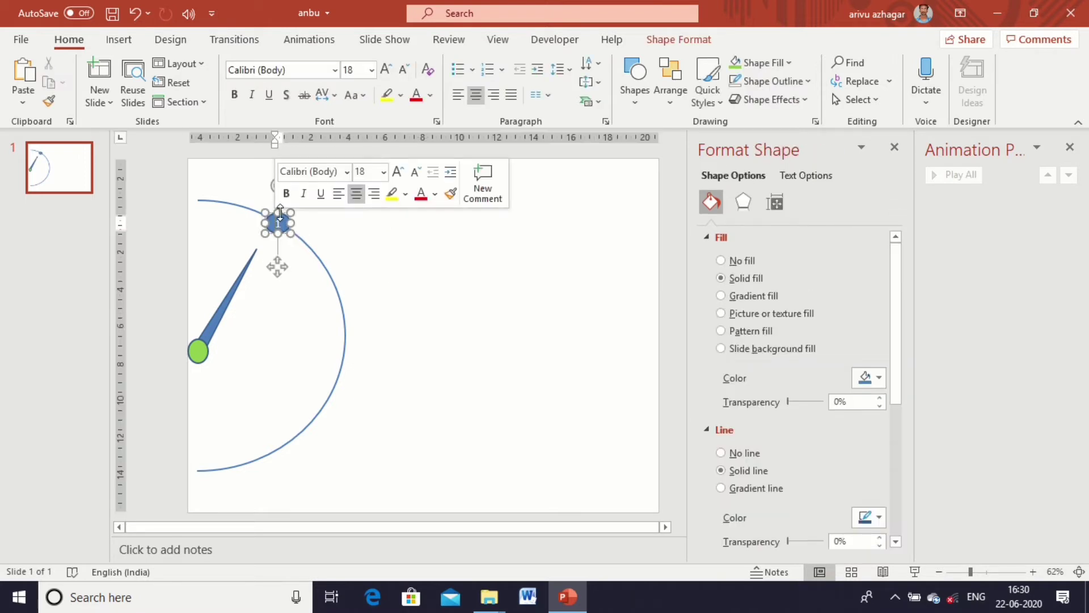
drag(278, 266, 280, 217)
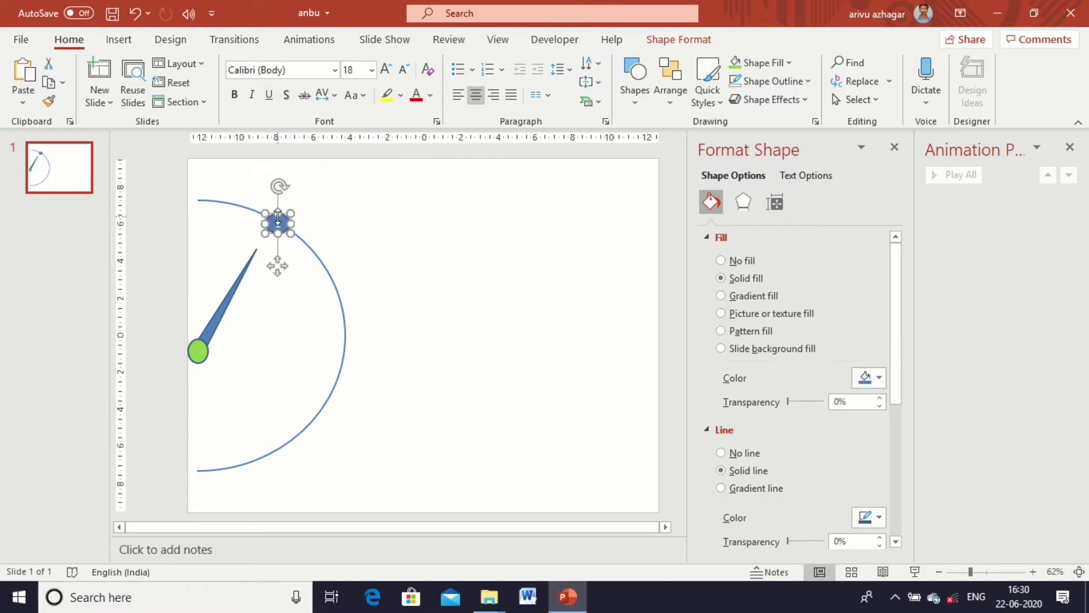
key(ctrl+z)
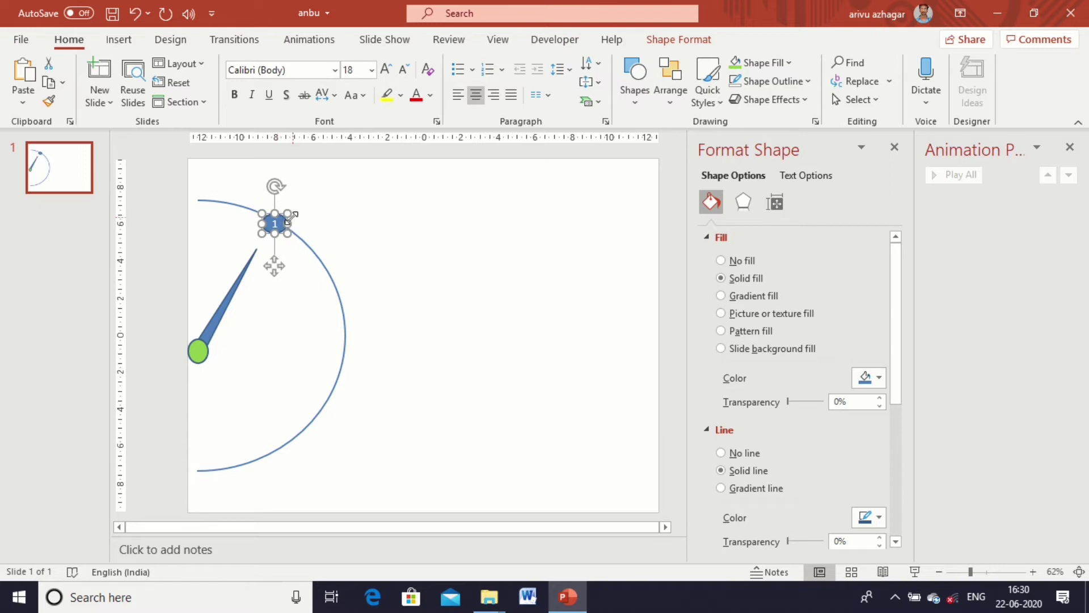
Change the text colour of the number 1 in the marker
double_click(275, 223)
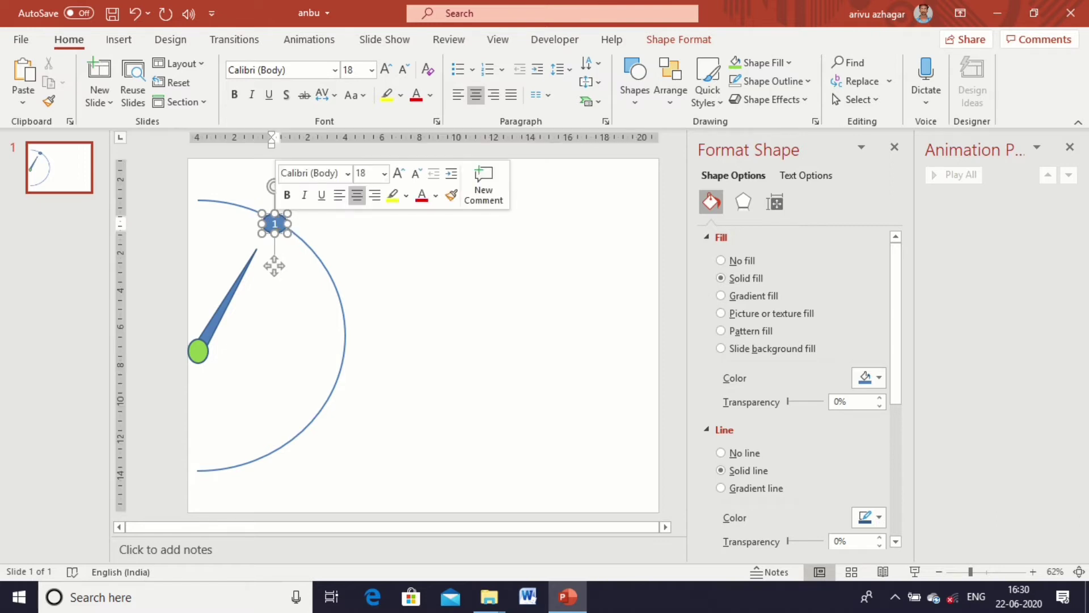
click(435, 197)
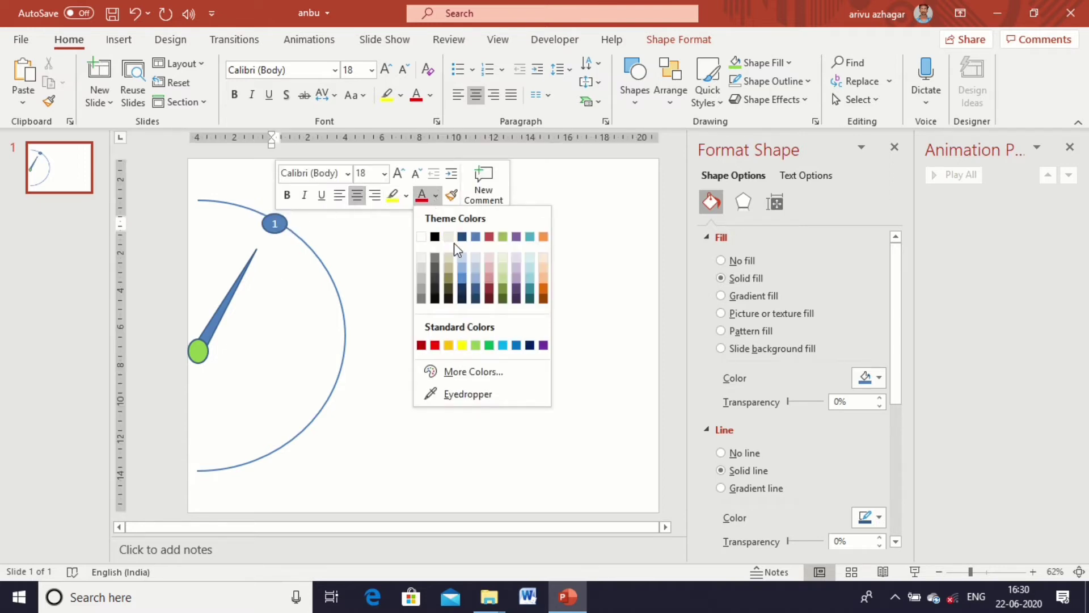
click(490, 236)
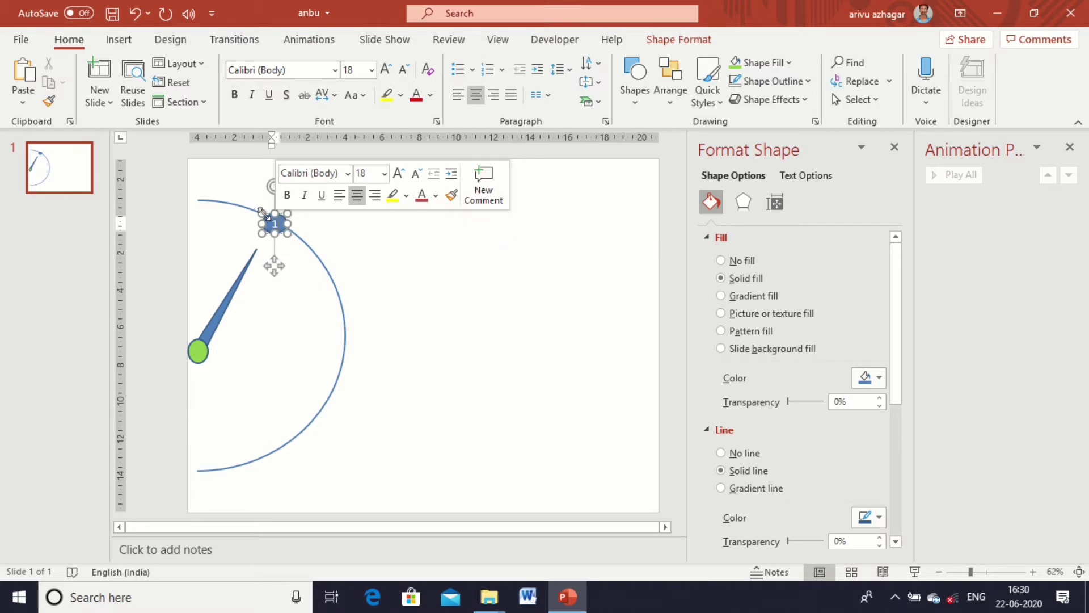
click(271, 221)
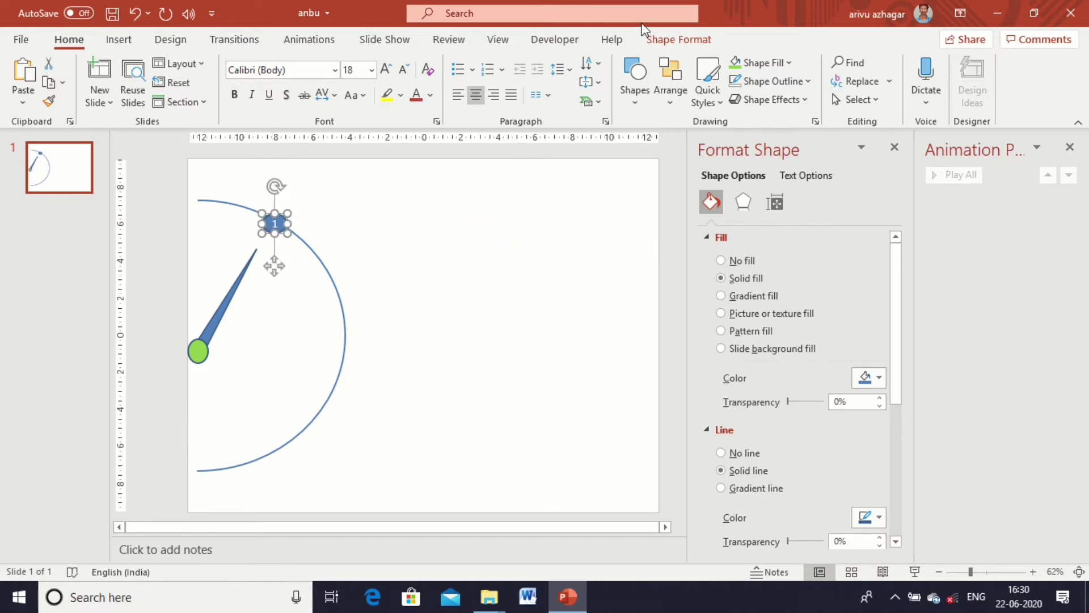
Fill the 1 marker solid orange
click(658, 39)
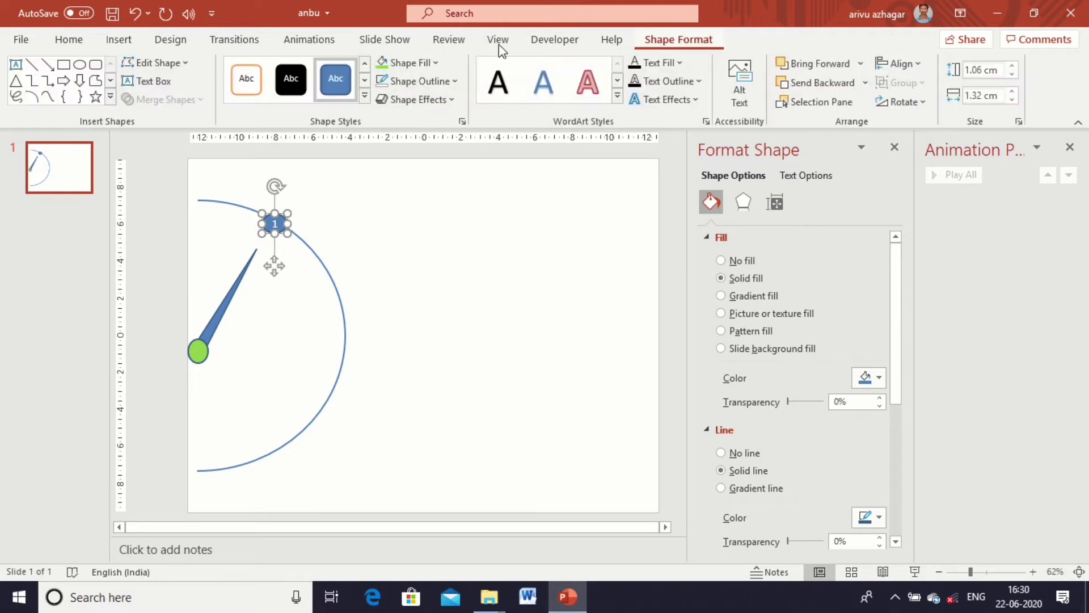
click(436, 61)
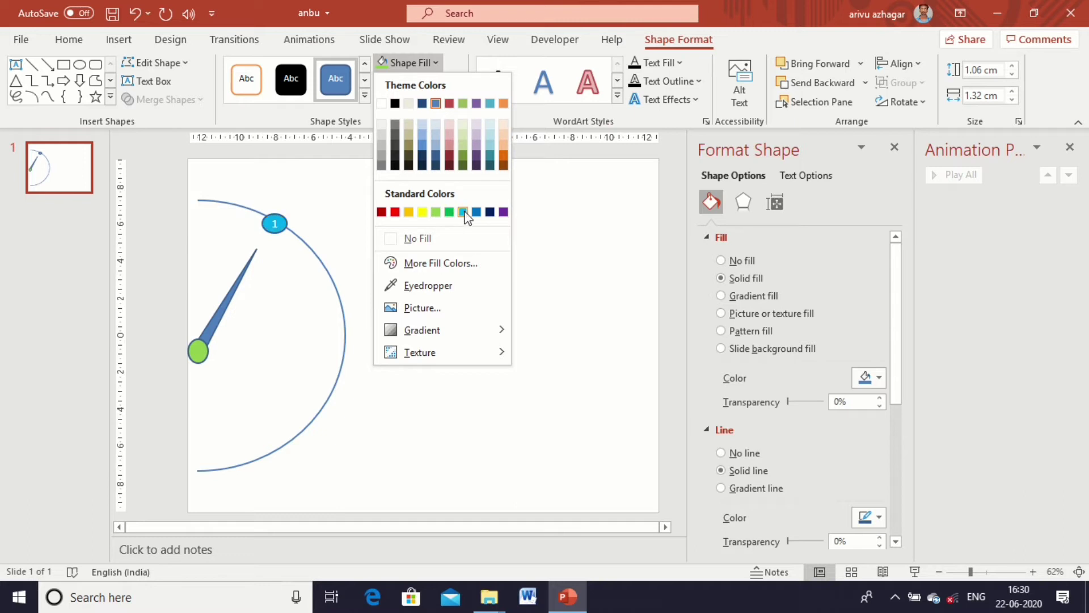
click(504, 161)
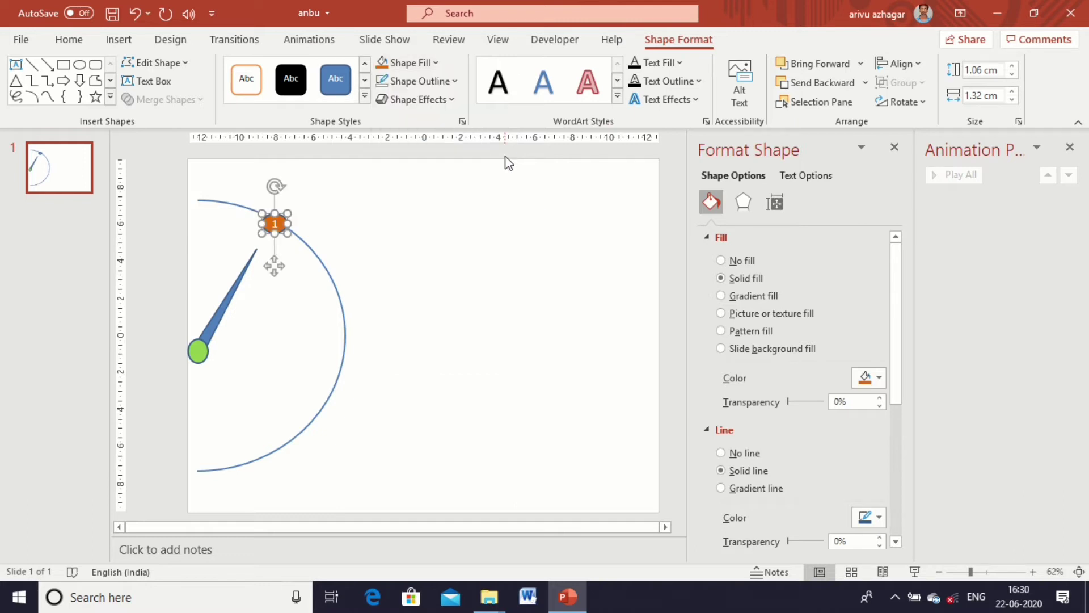
click(319, 219)
Add an 'Enter text' text box beside marker 1 with light-green fill and an outline
click(119, 41)
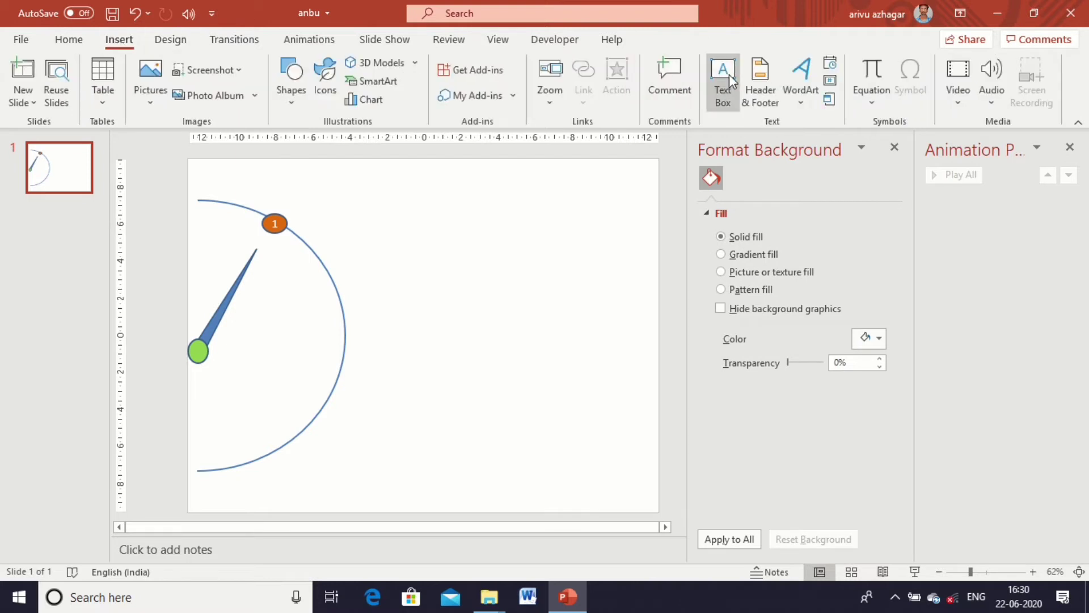
click(720, 98)
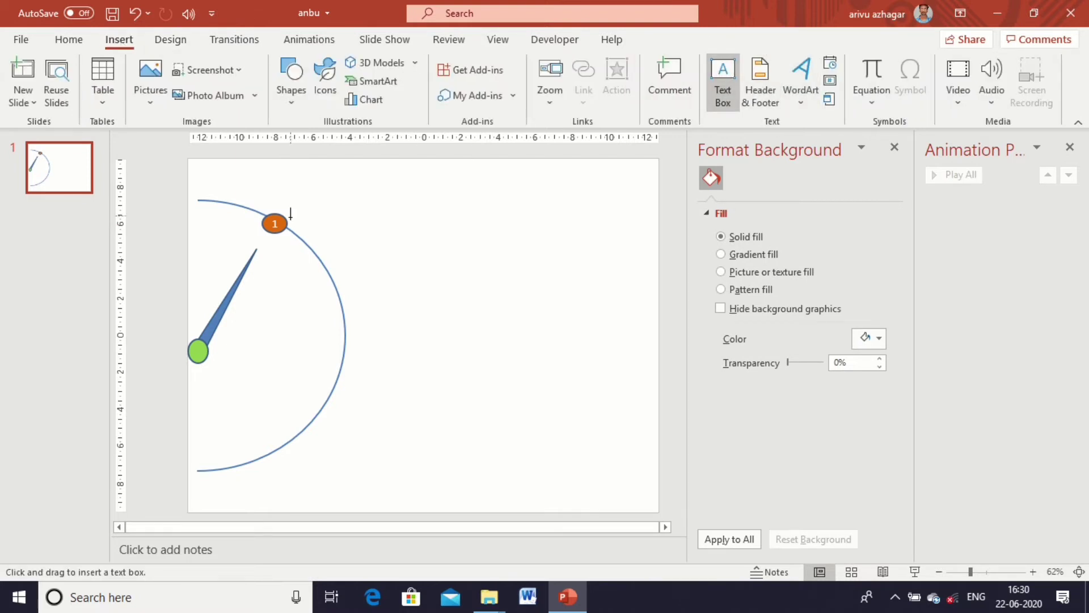
drag(298, 214, 447, 234)
text(Enter text)
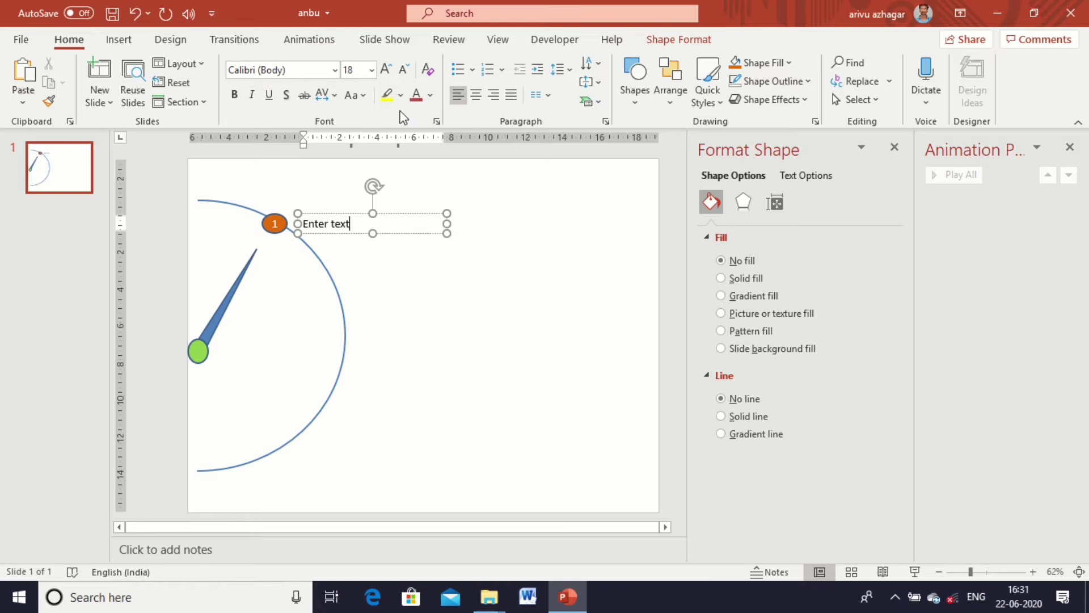
click(671, 39)
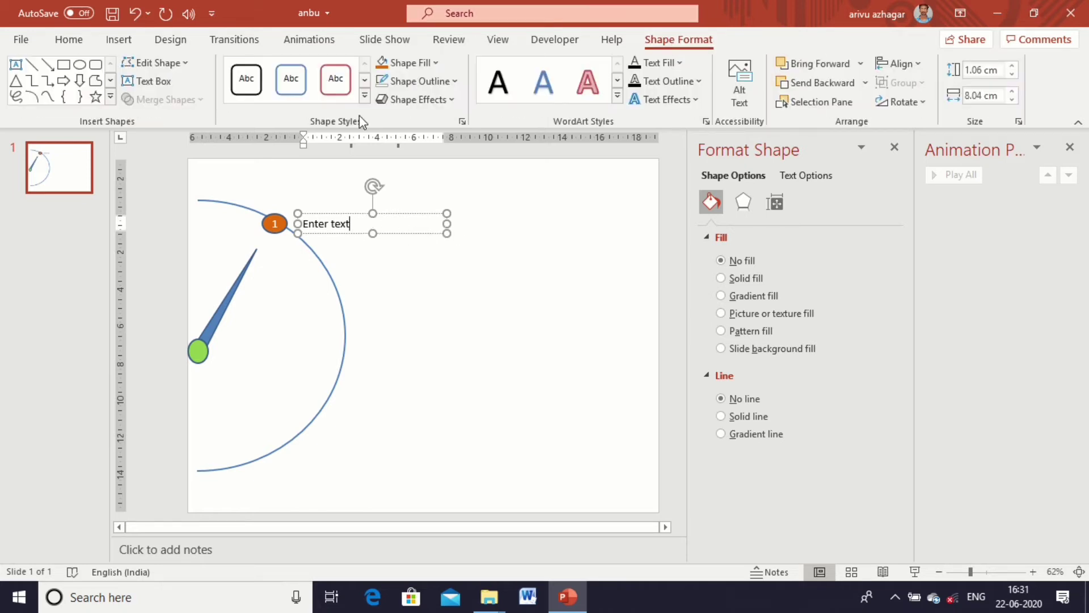
click(437, 61)
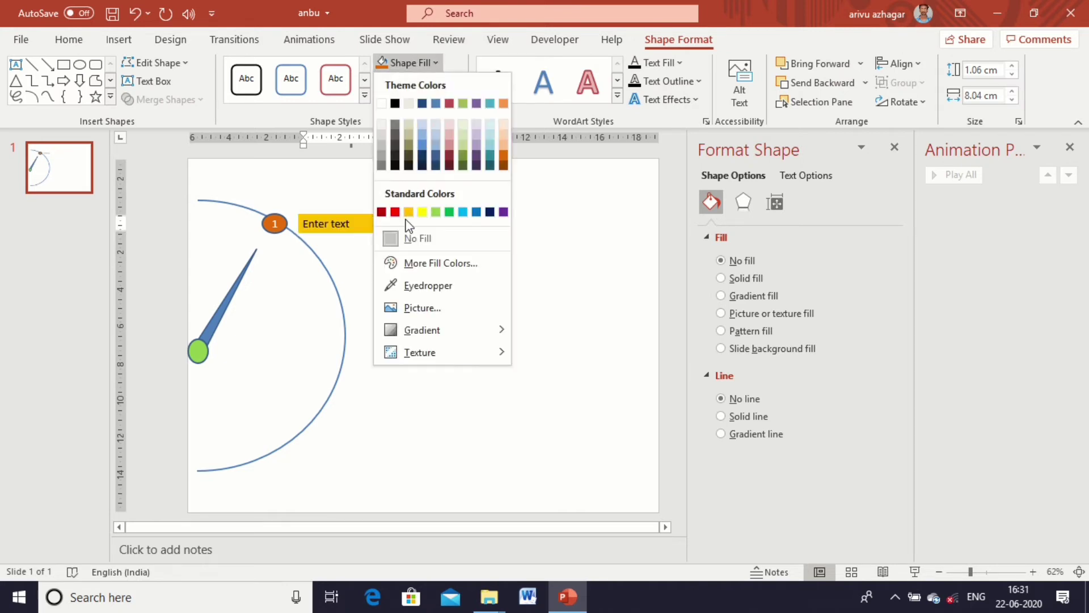
click(436, 212)
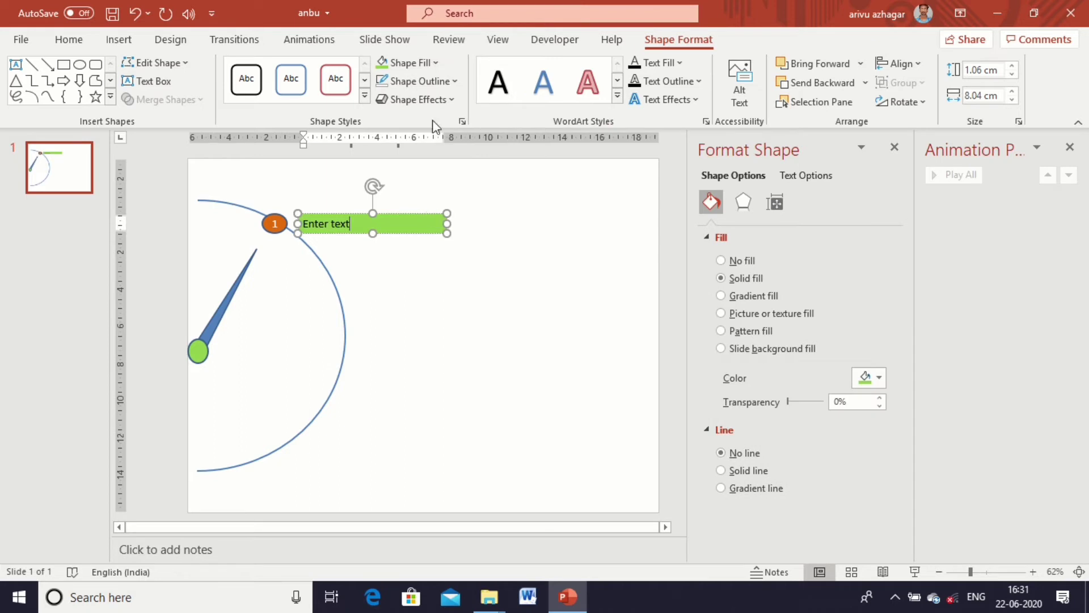
click(451, 81)
click(449, 230)
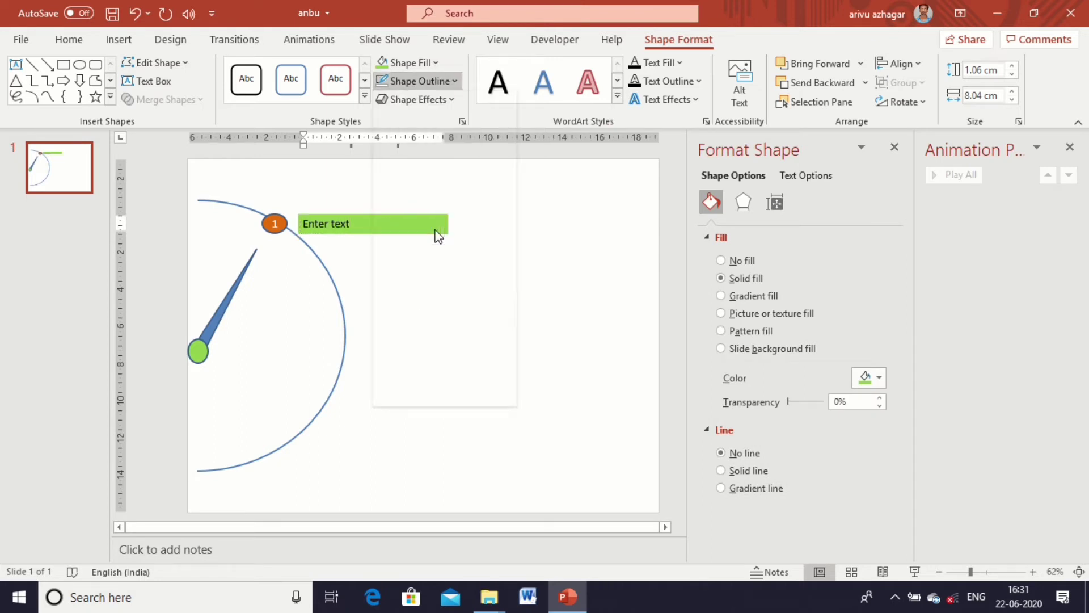
click(434, 256)
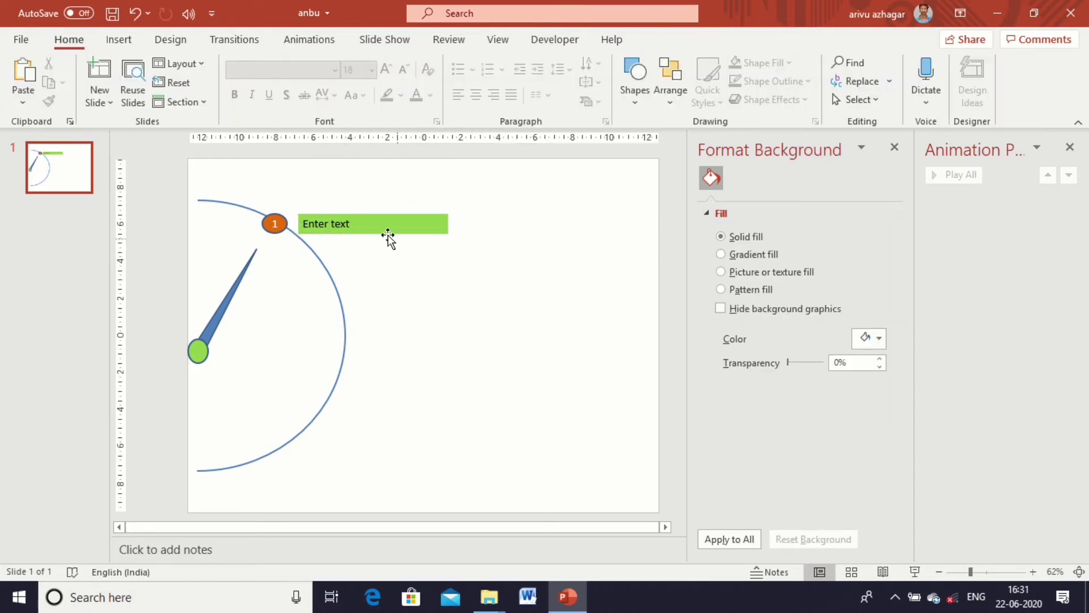
Narrow the green label so it fits its wording
click(414, 226)
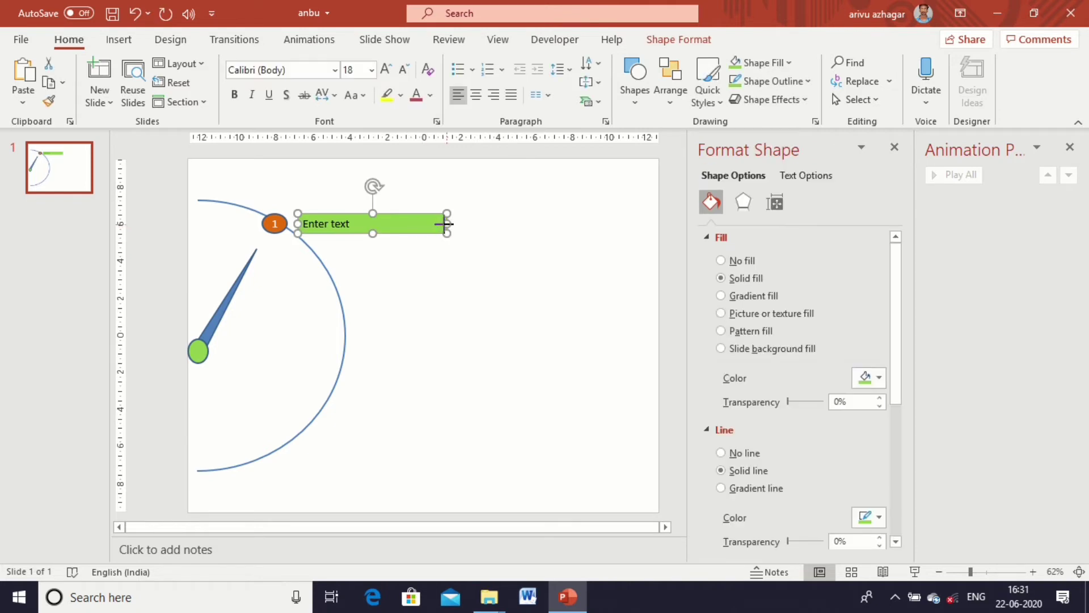
drag(446, 224, 357, 223)
click(384, 253)
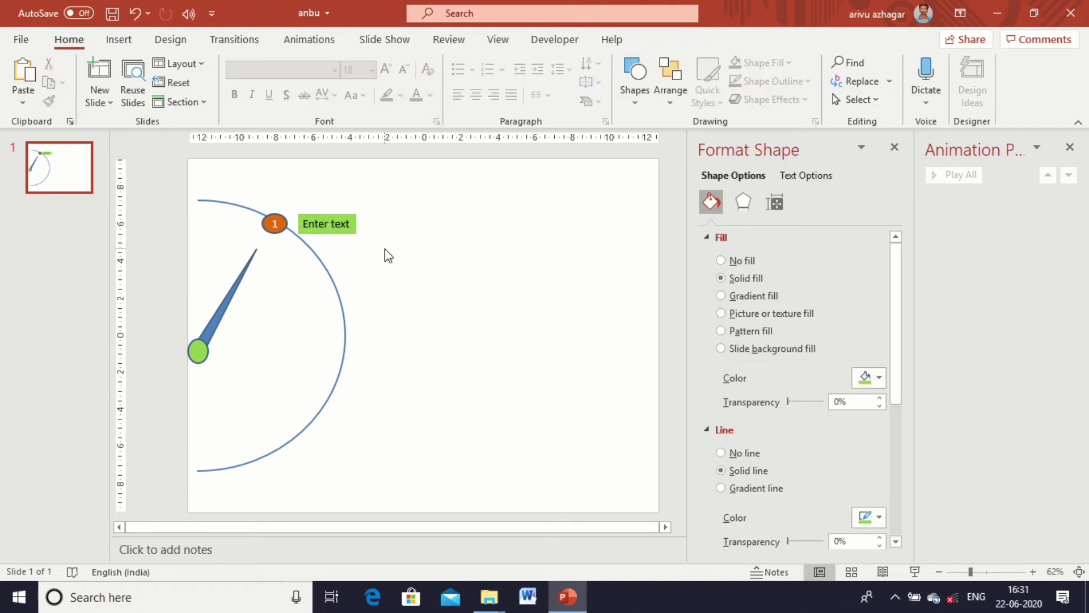
click(347, 223)
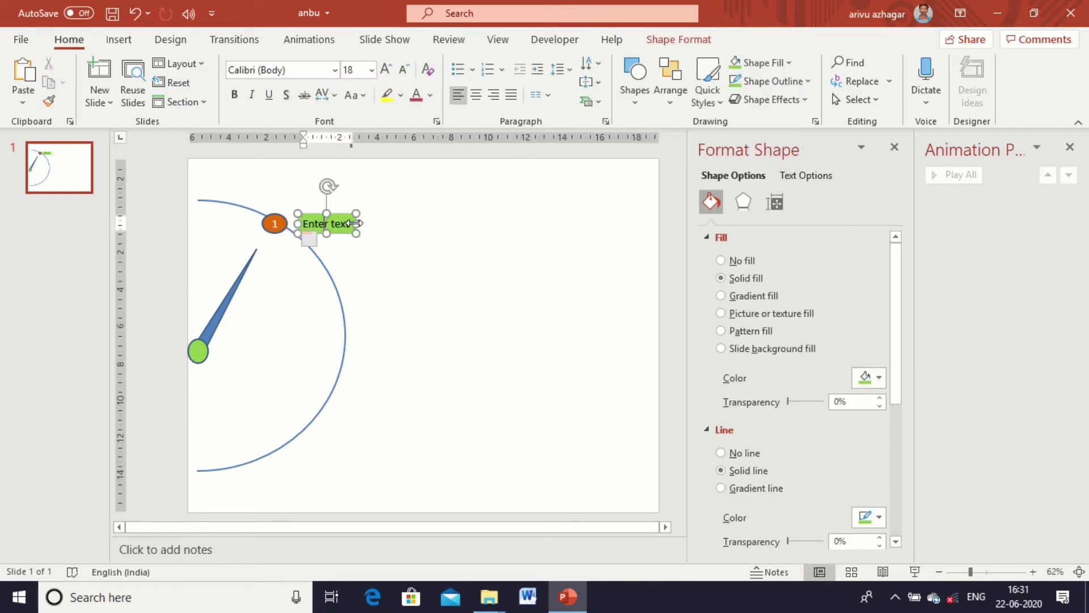
click(366, 268)
click(237, 287)
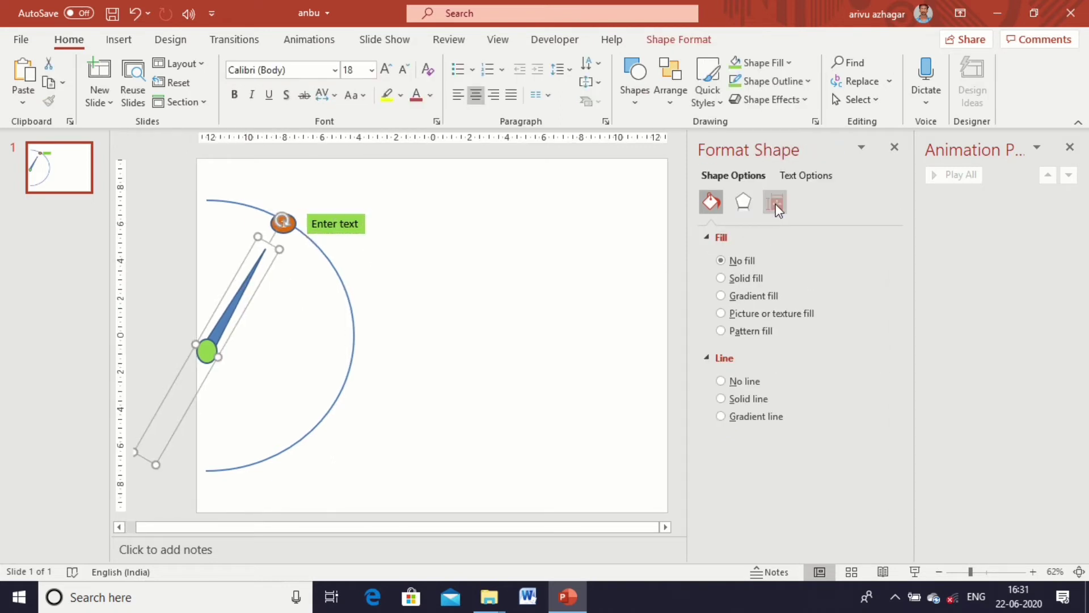
Rotate the needle to 60°
click(775, 202)
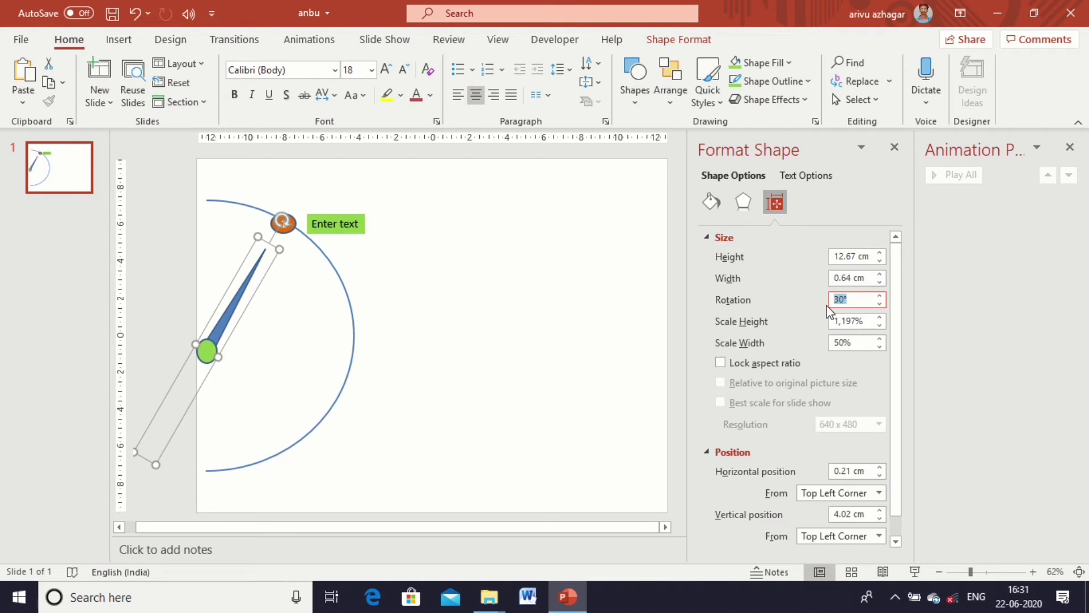
text(60)
key(Return)
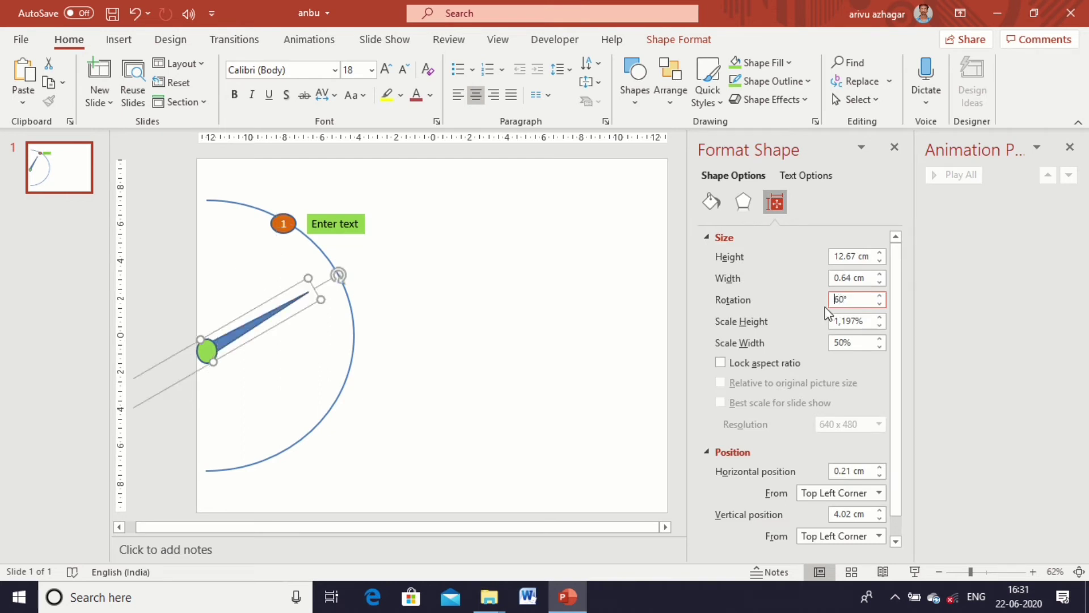
Duplicate the orange marker and green label, move the copy down the arc, and renumber it 2
click(440, 314)
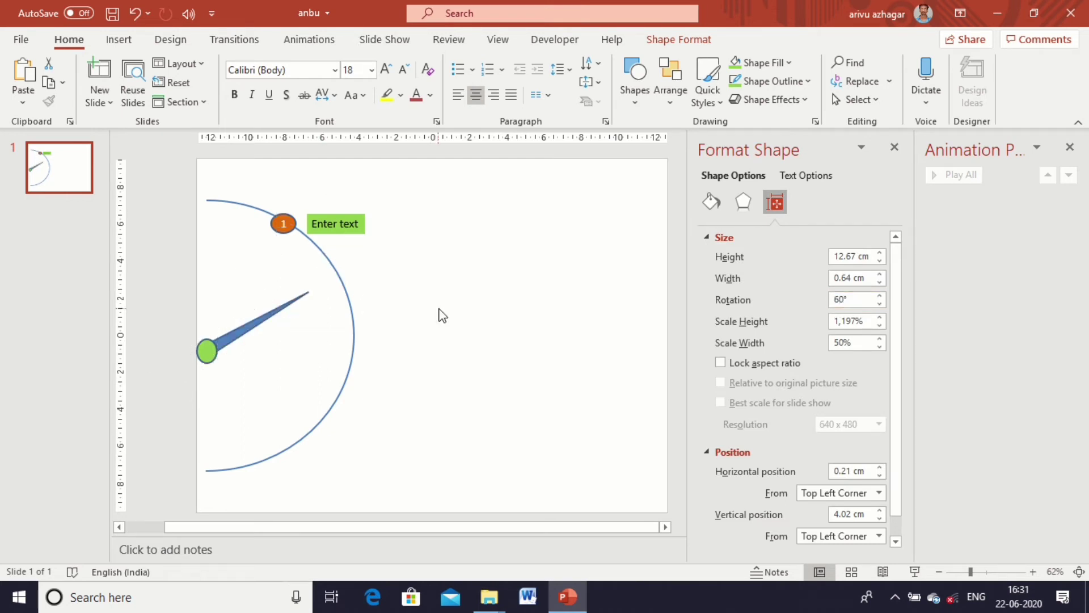
click(279, 220)
click(335, 227)
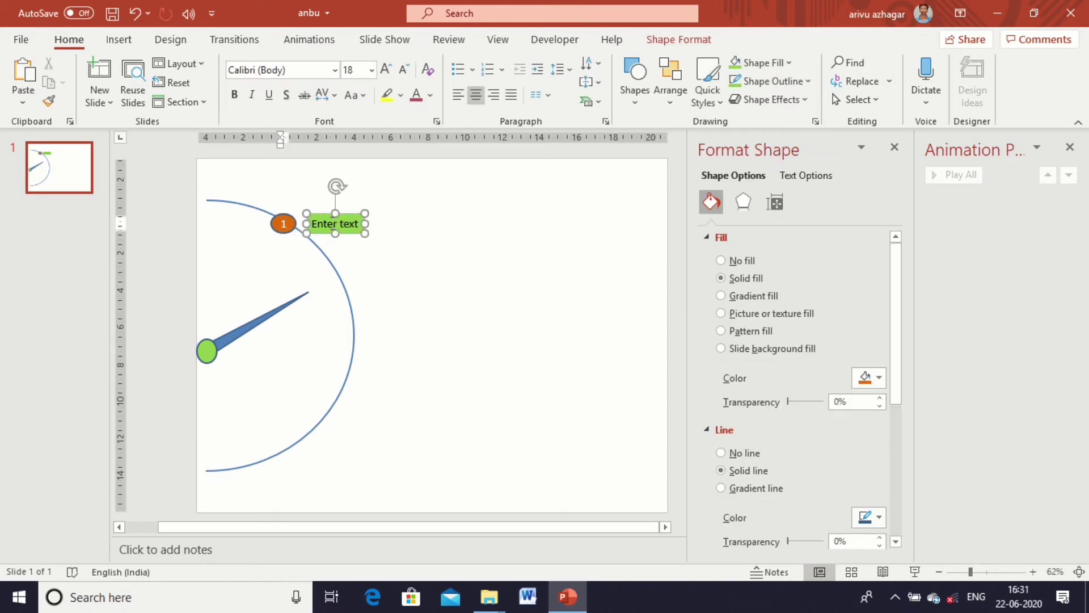
click(288, 222)
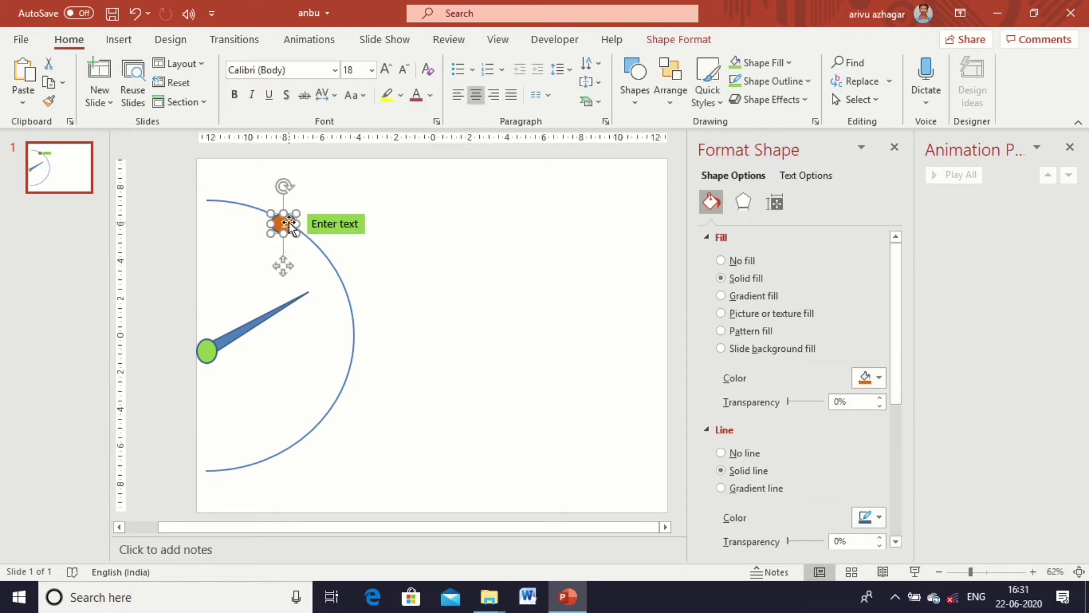
shift+click(327, 218)
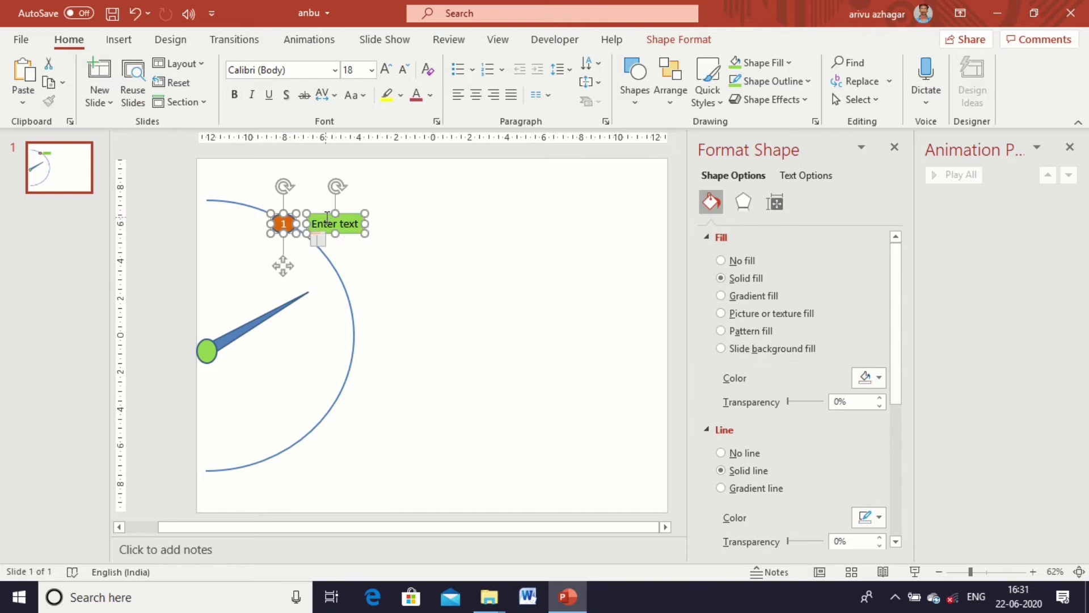
key(ctrl+c)
key(ctrl+v)
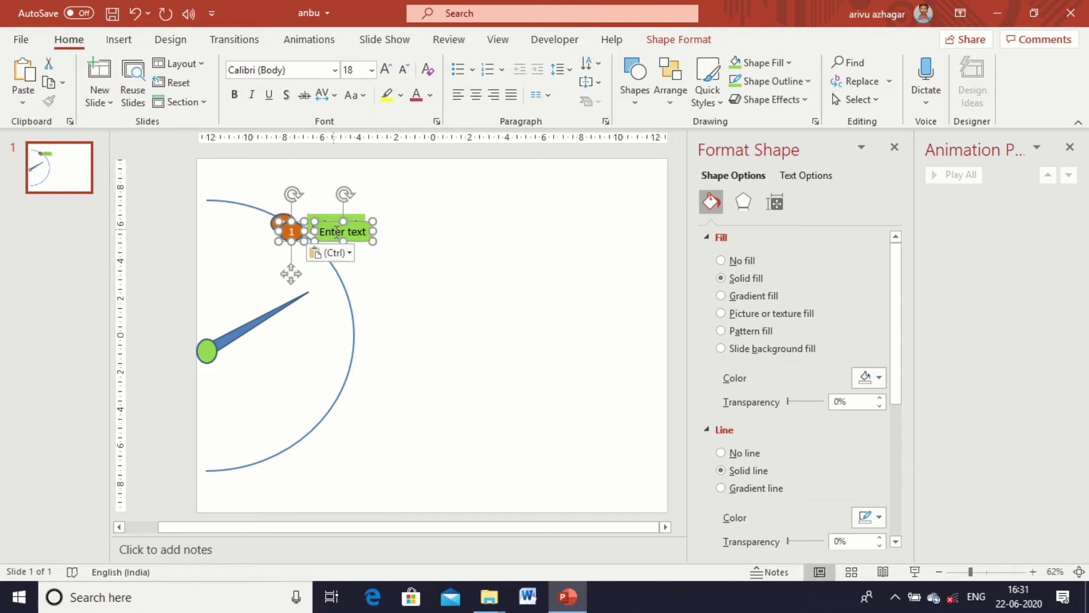
drag(314, 218, 373, 268)
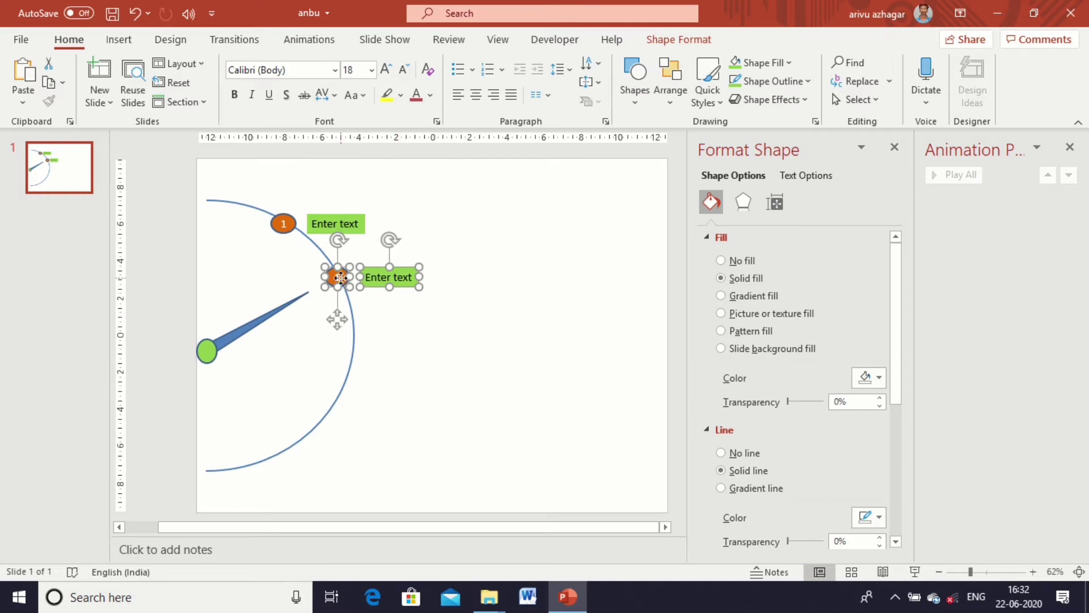
click(342, 278)
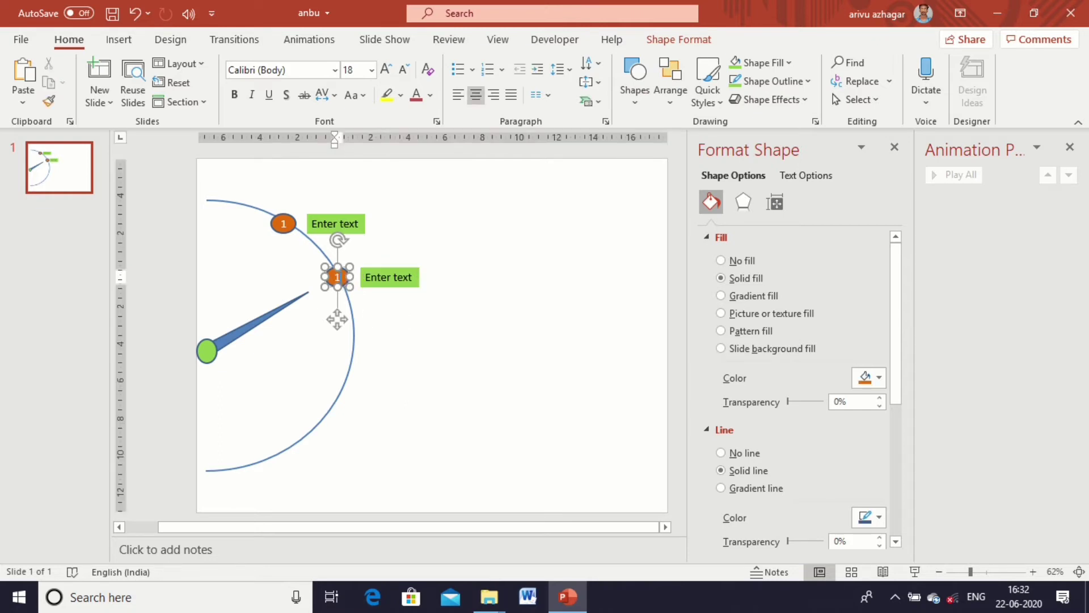
text(2)
click(401, 376)
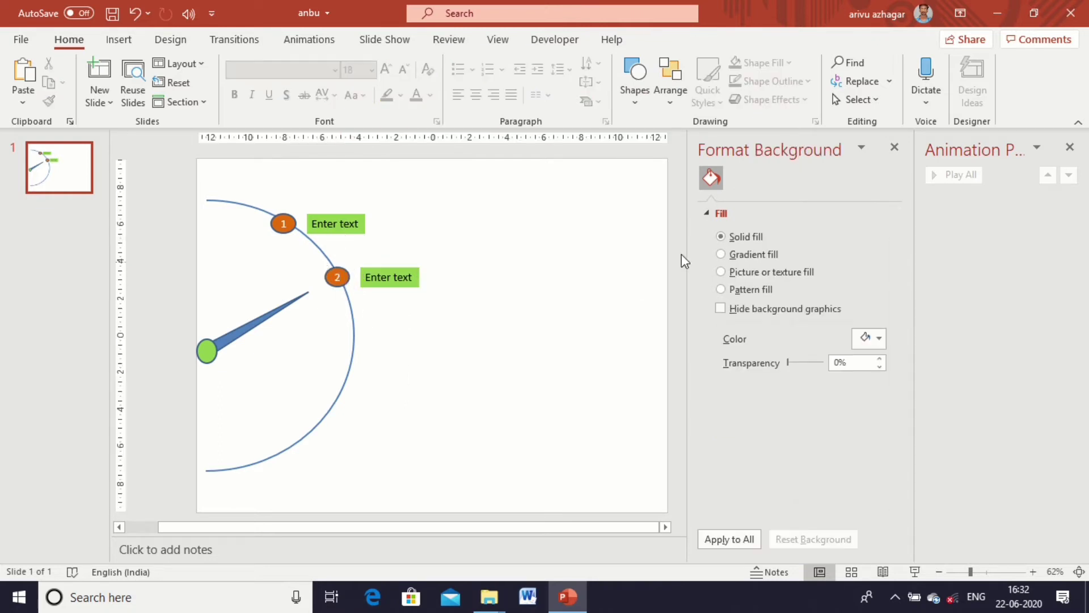
Rotate the blue needle to 90°
click(251, 321)
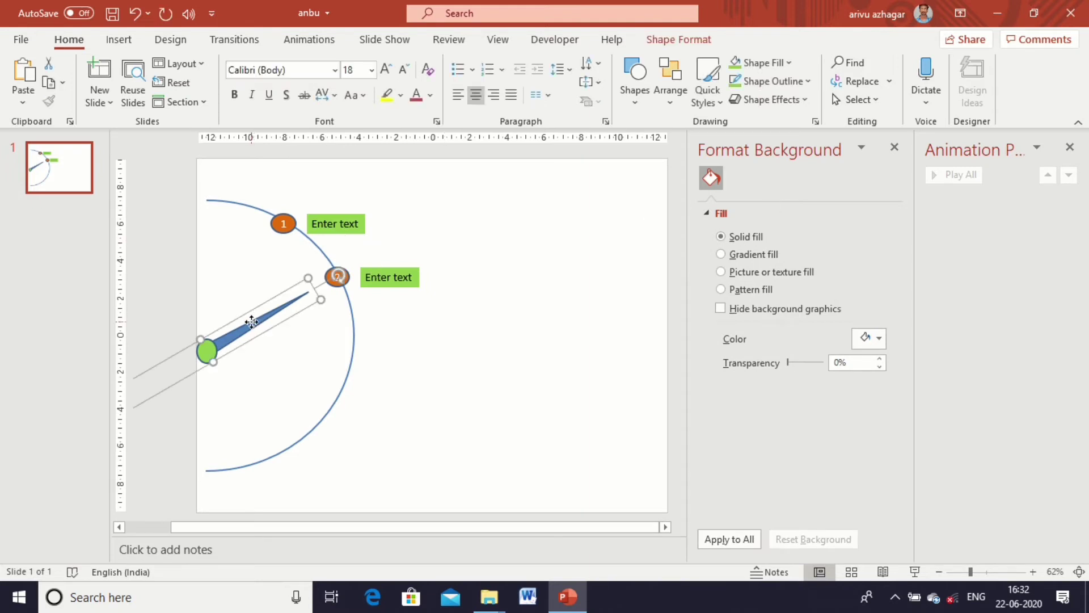
click(803, 176)
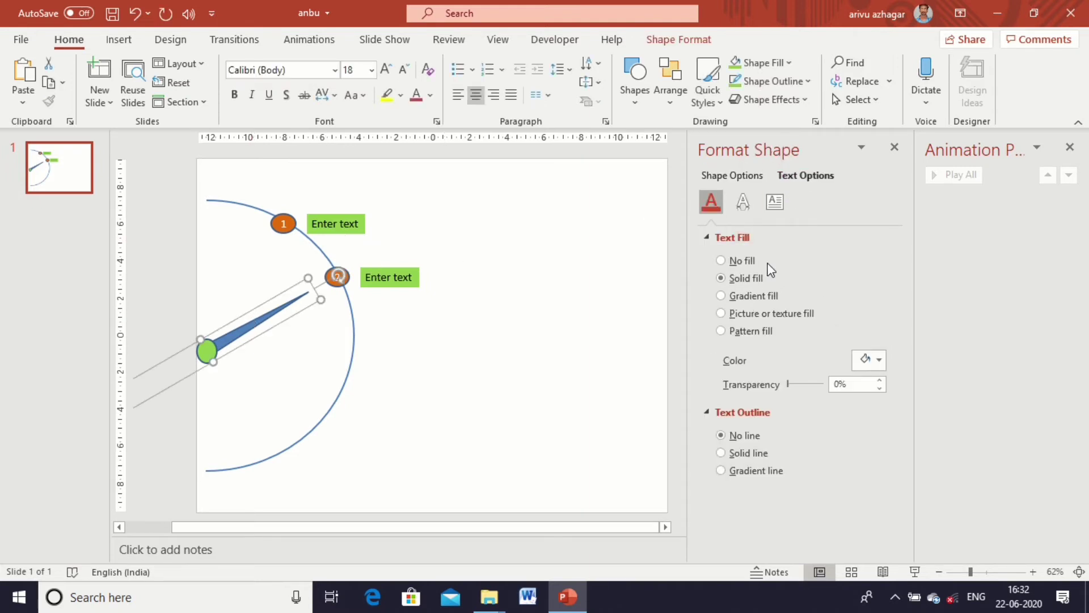
click(737, 176)
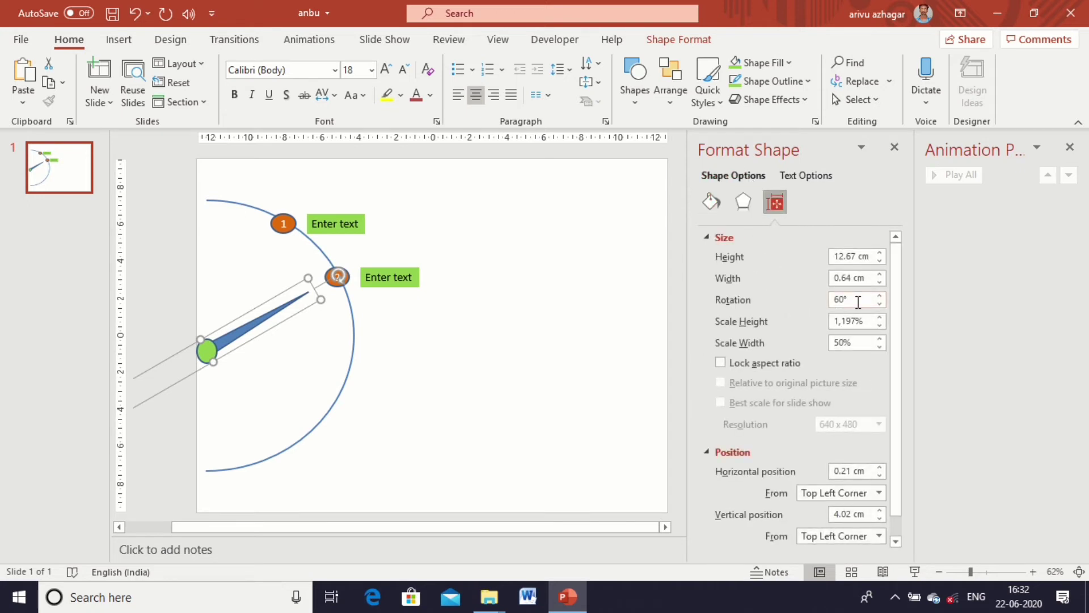
double_click(859, 300)
text(90)
key(Return)
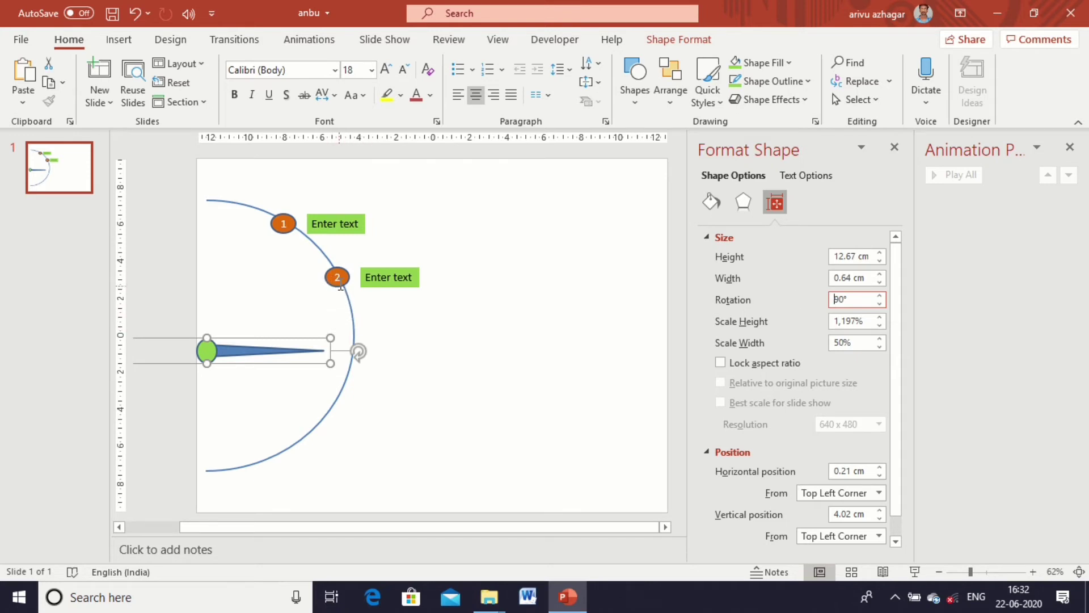
Duplicate marker 2 with its green label, move it beside the needle tip, and renumber it 3
click(339, 282)
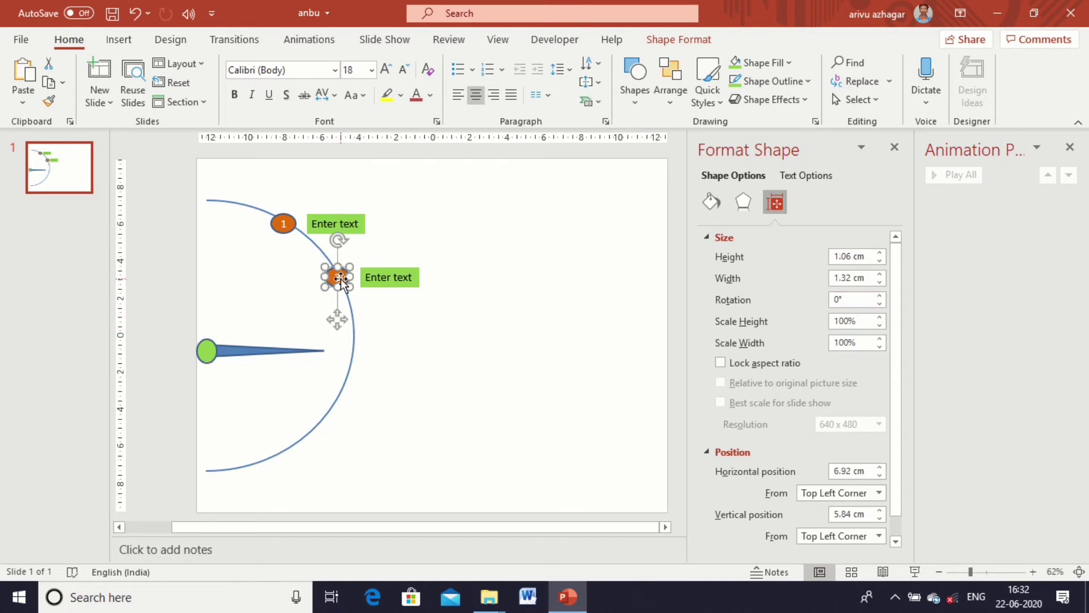
shift+click(376, 271)
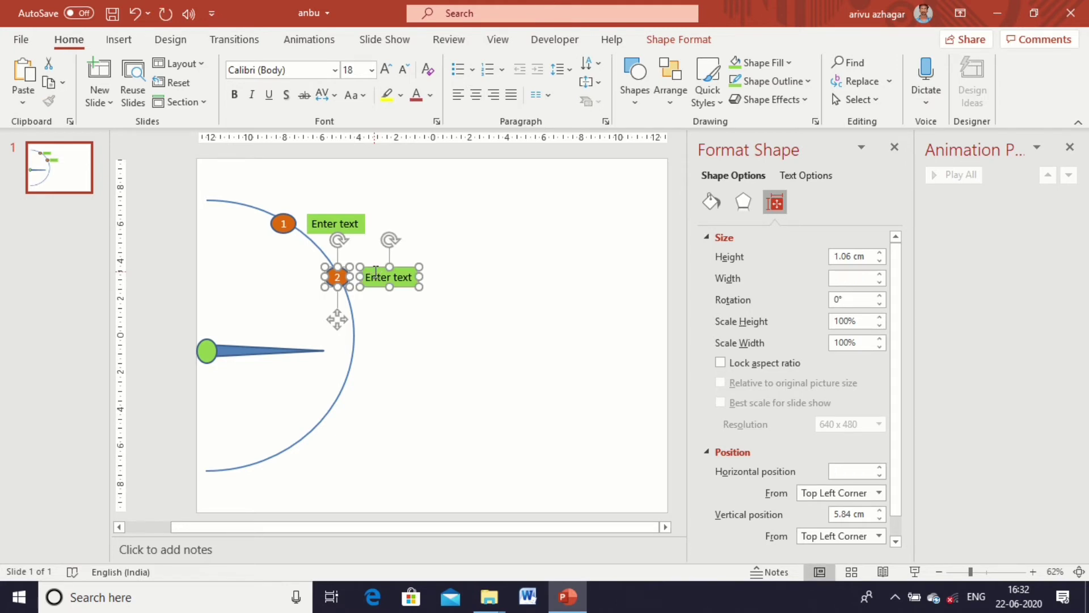
key(ctrl+v)
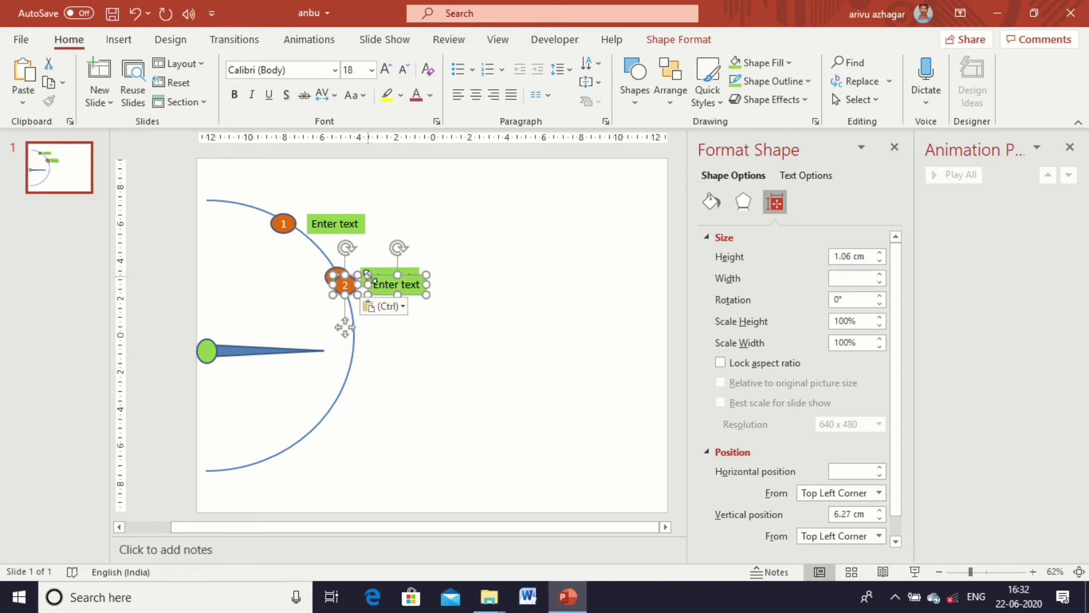
drag(380, 284, 385, 336)
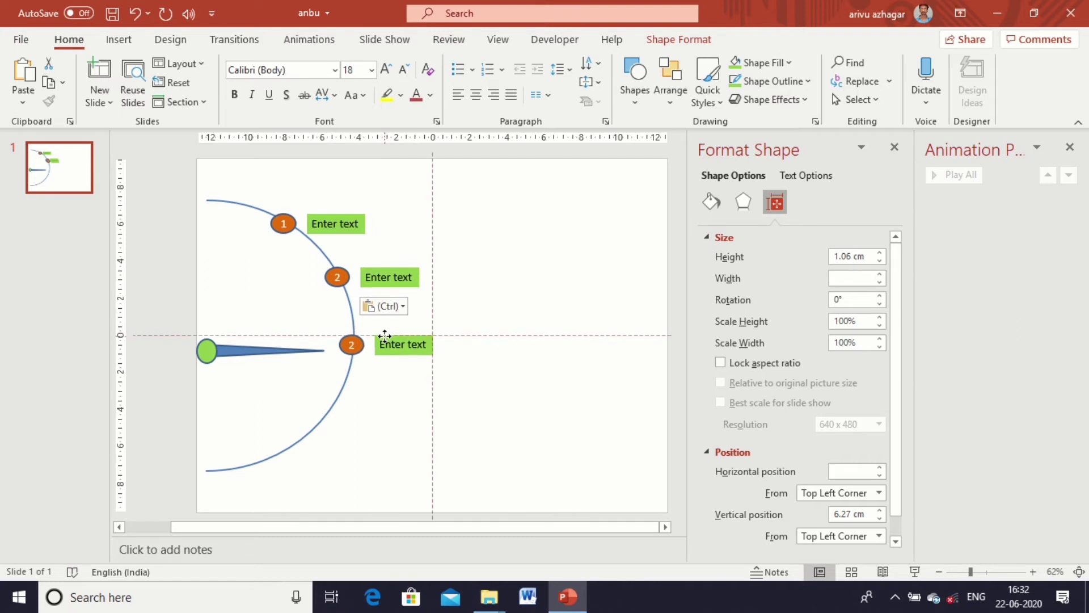
drag(385, 335, 385, 336)
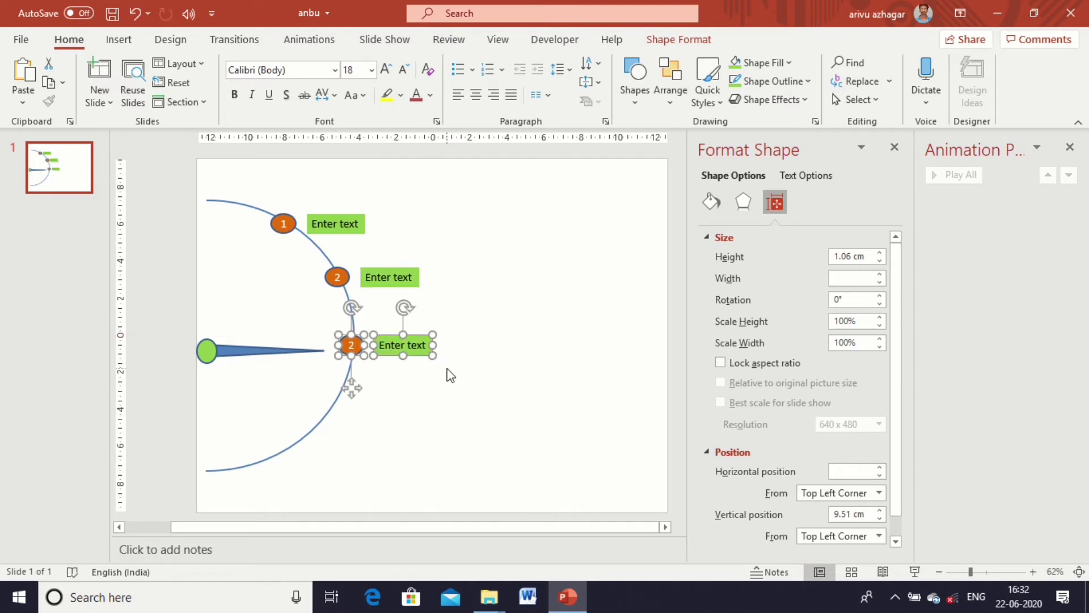
click(351, 345)
click(351, 345)
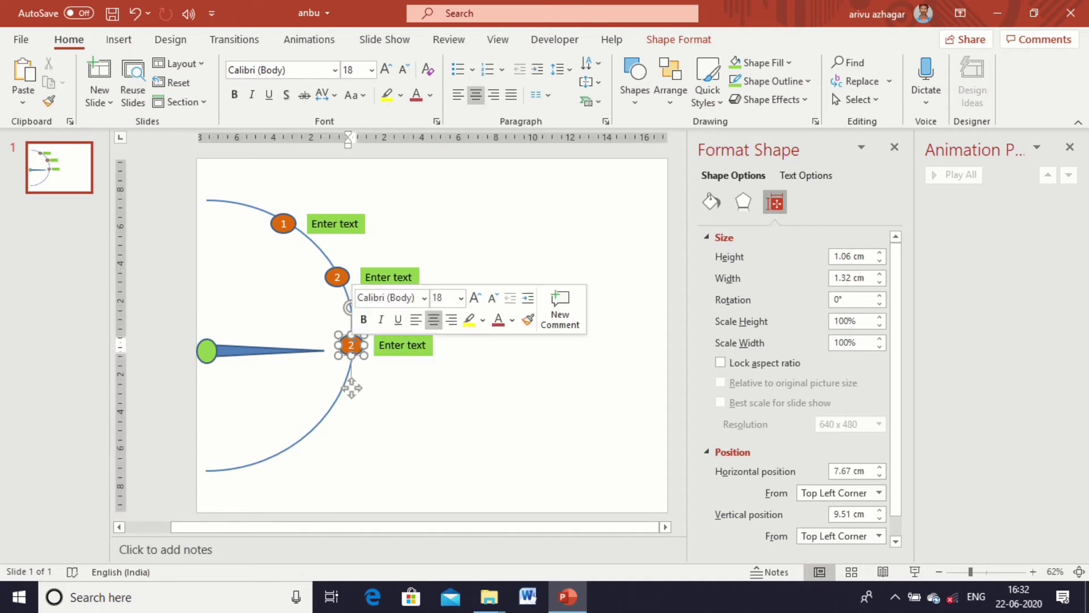
text(3)
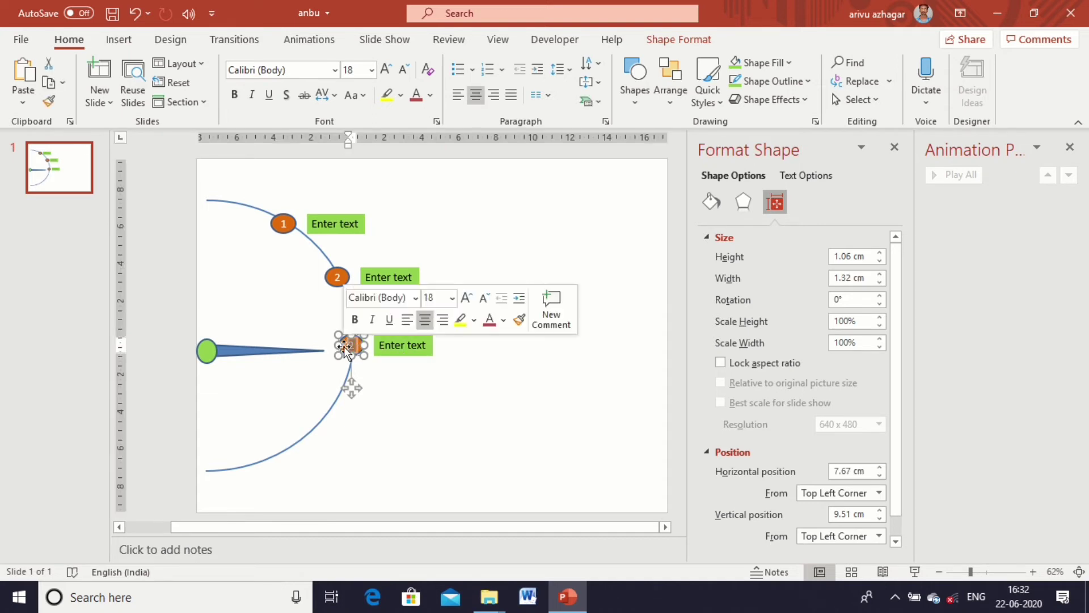
click(390, 390)
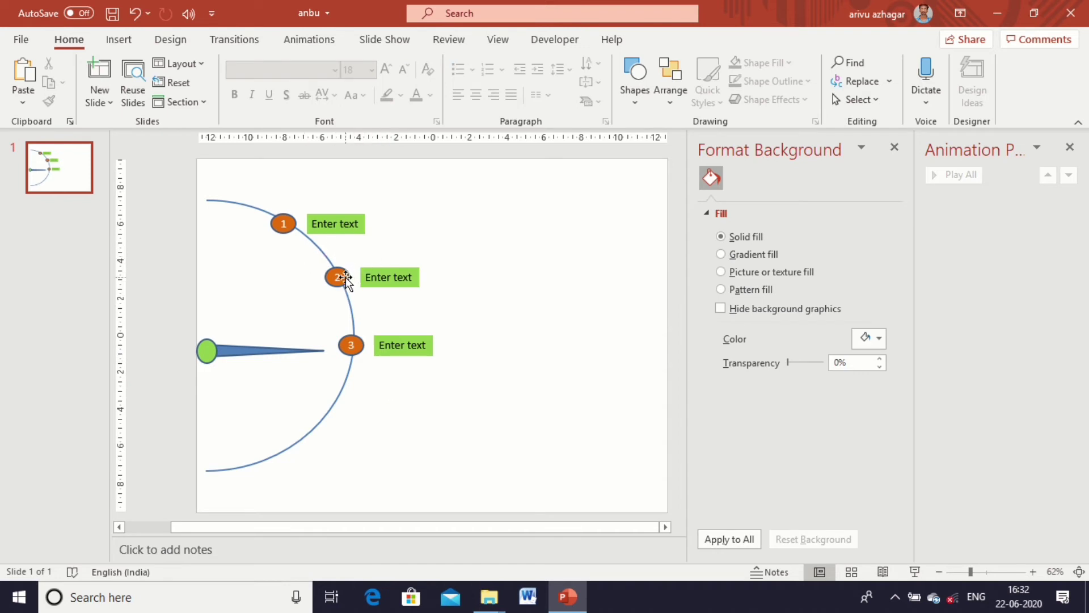
Rotate the needle to 120° in its size and rotation settings
click(262, 353)
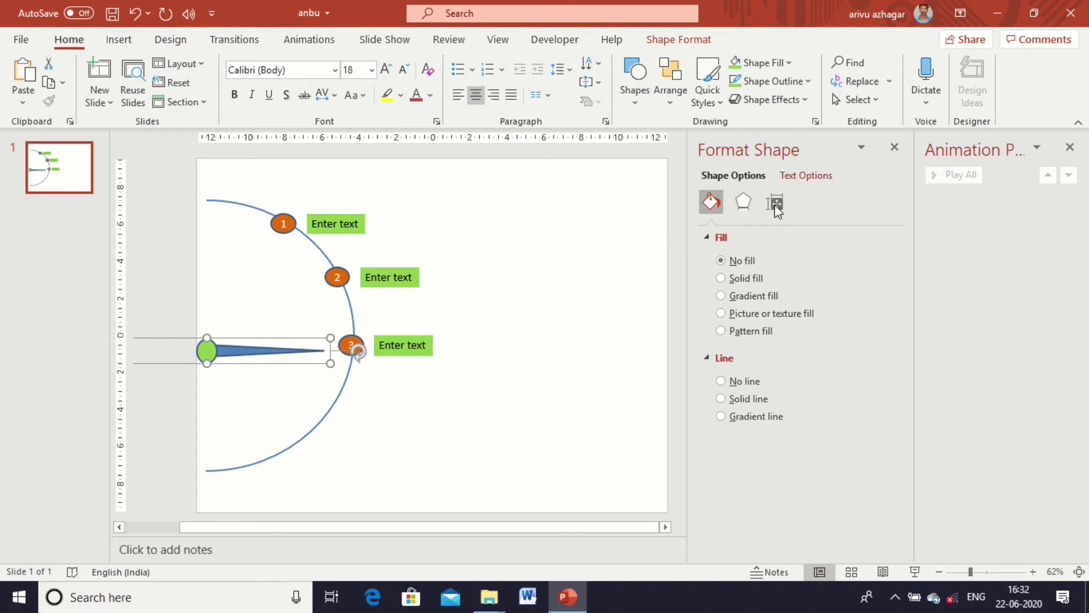
click(775, 202)
text(120)
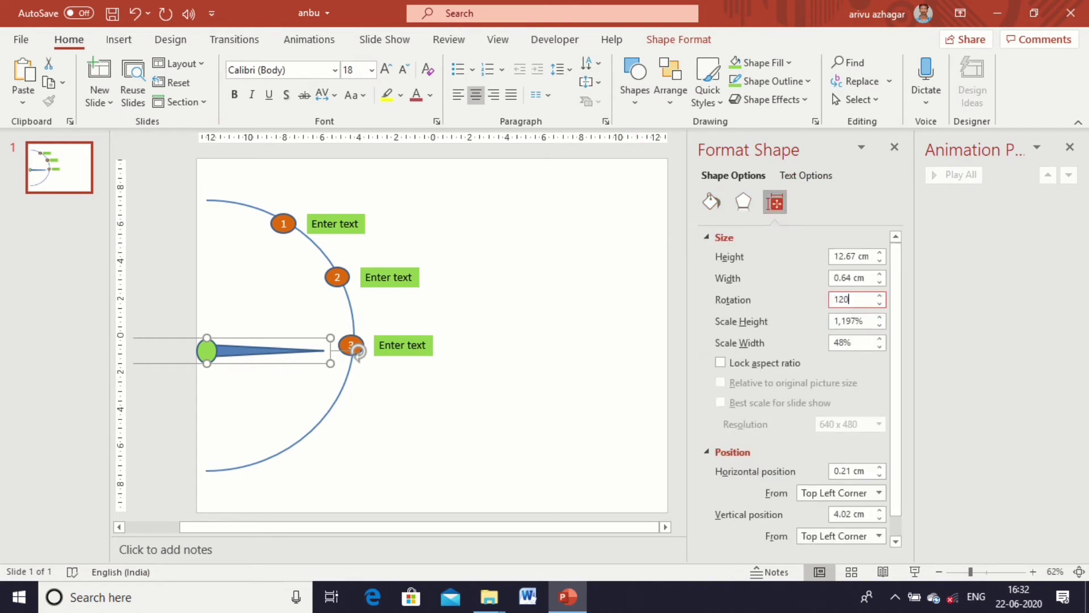
key(Return)
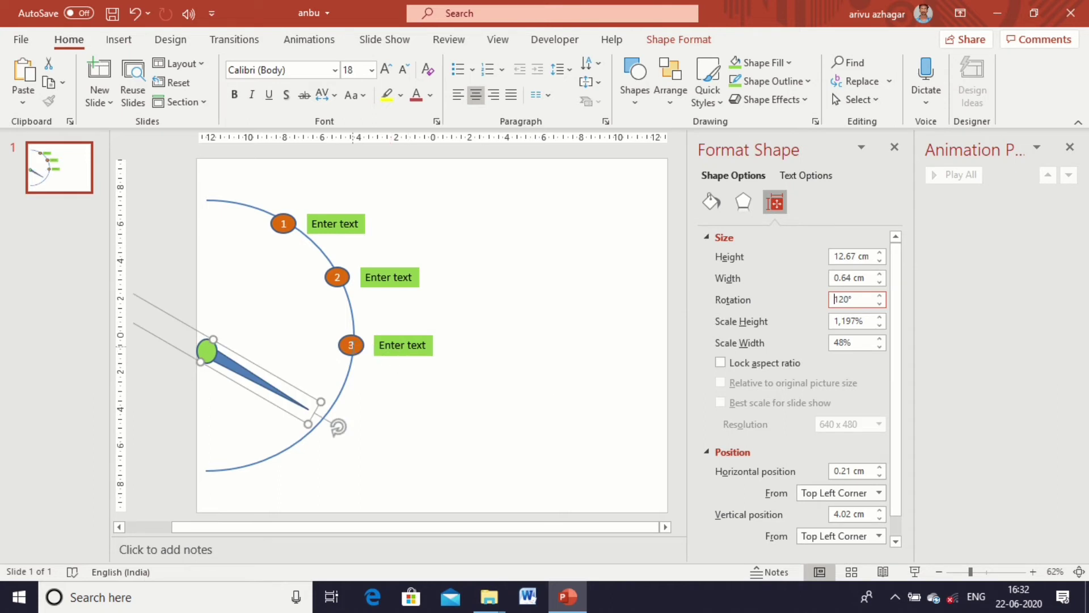
Copy marker 3 with its label, move the copy lower on the arc, and renumber it 4
click(352, 345)
shift+click(386, 342)
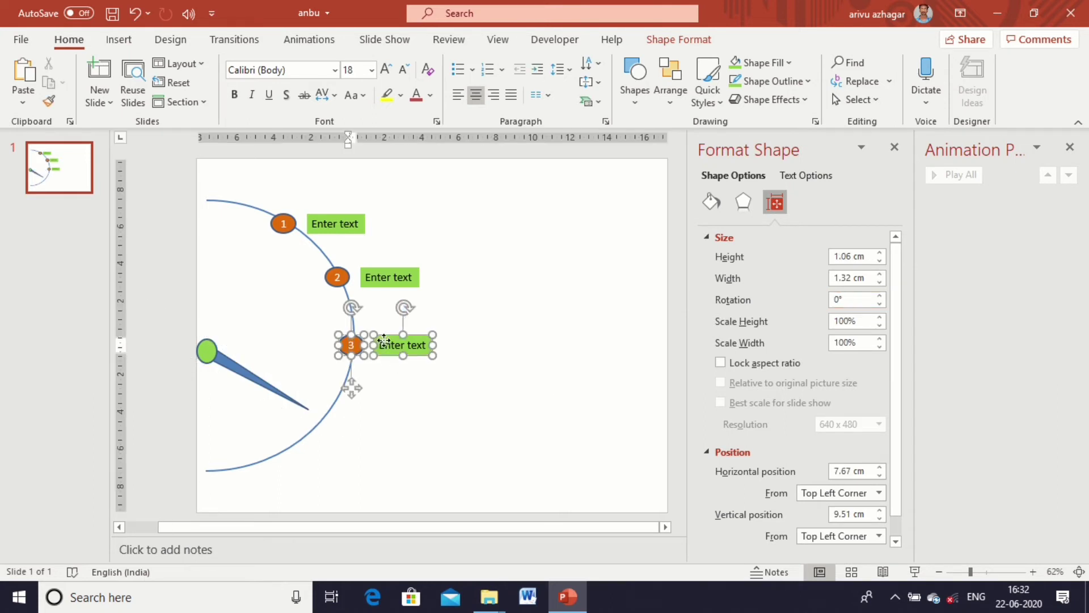
key(ctrl+c)
key(ctrl+v)
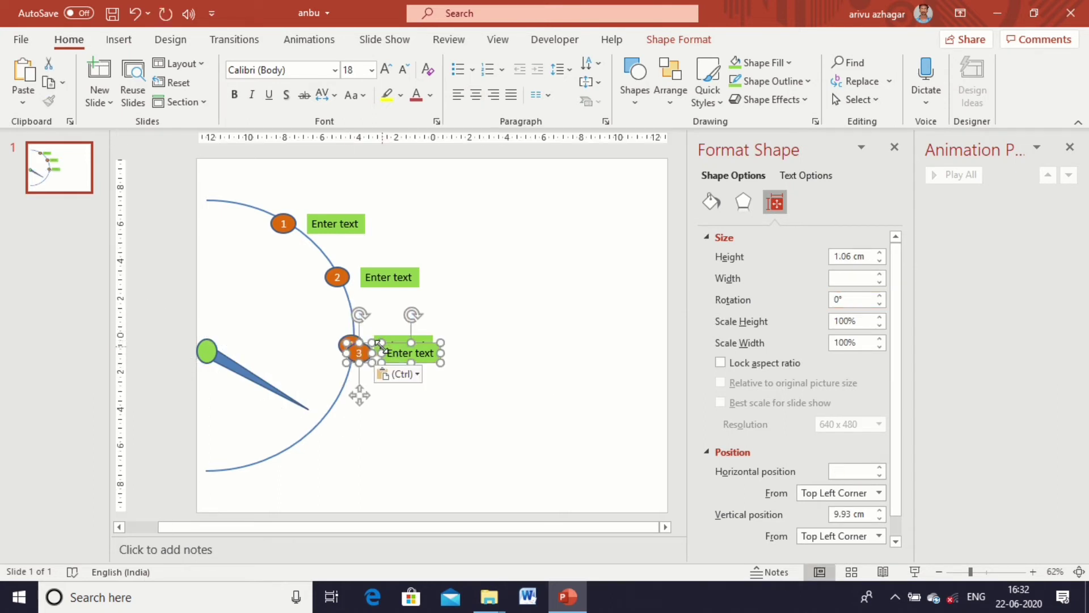
drag(396, 344, 363, 407)
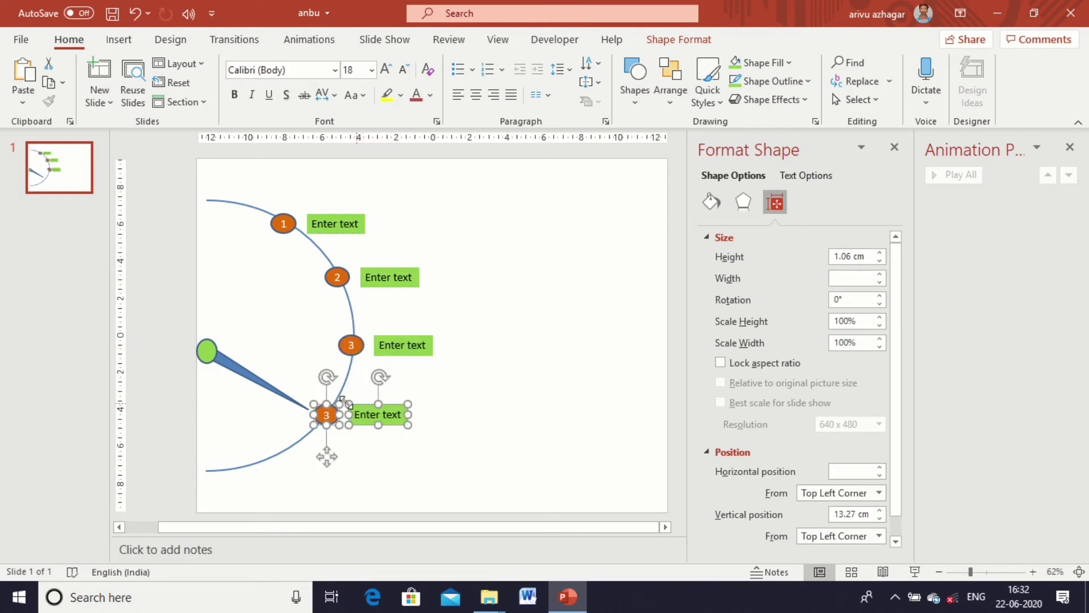
click(328, 415)
text(4)
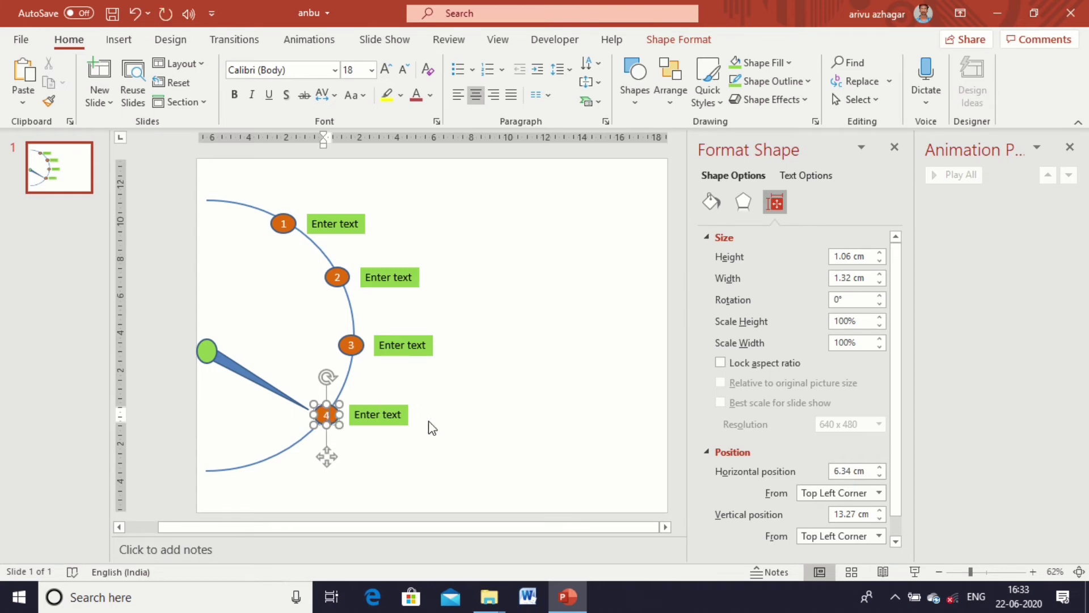
click(469, 417)
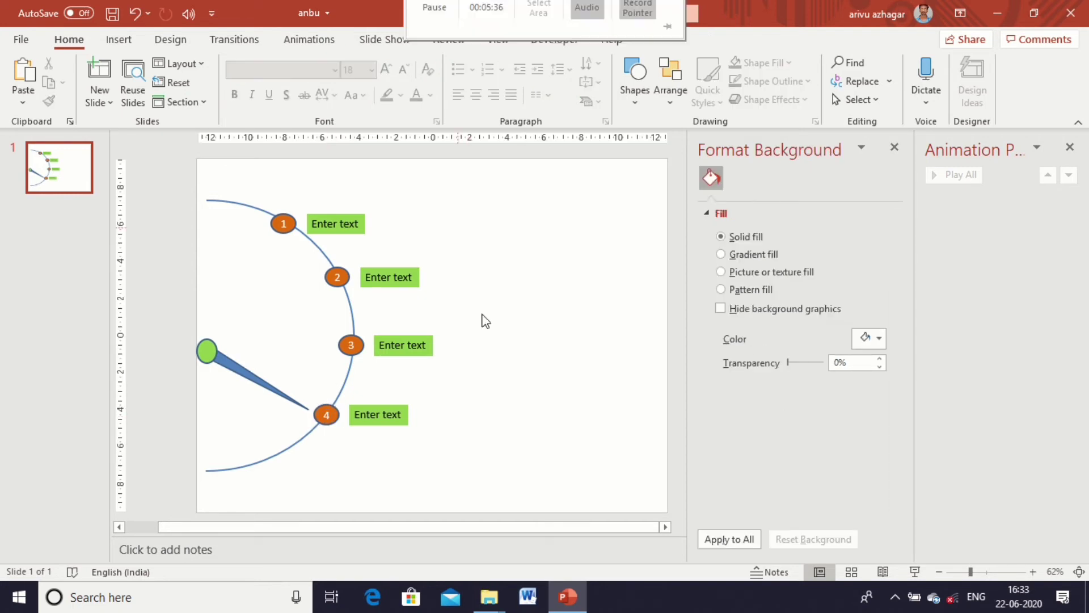
Reset the needle's rotation to 30° so it points at marker 1
click(252, 380)
click(776, 203)
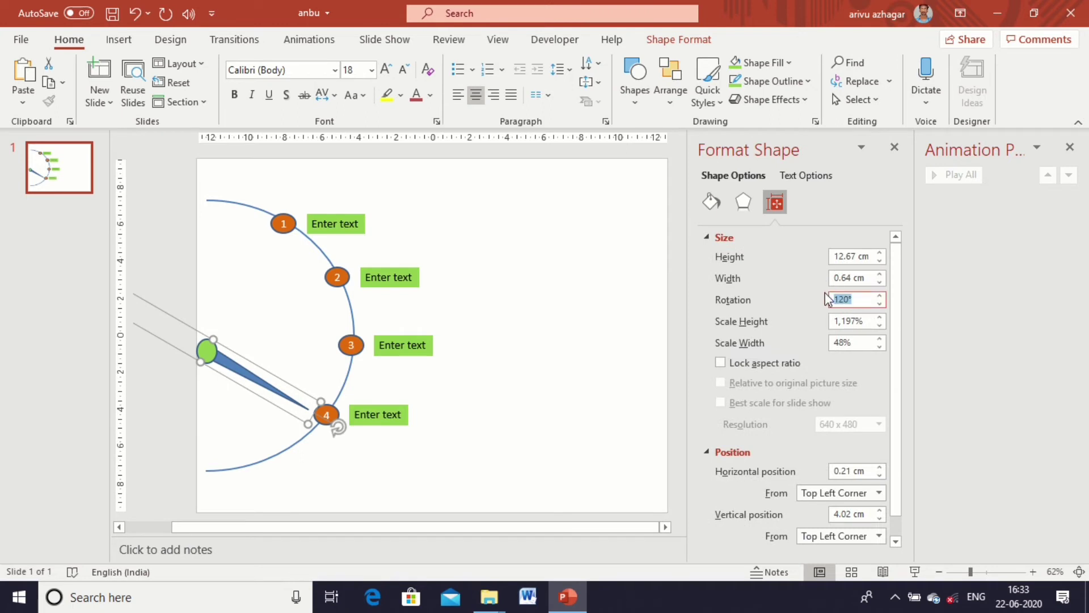
text(30)
key(Return)
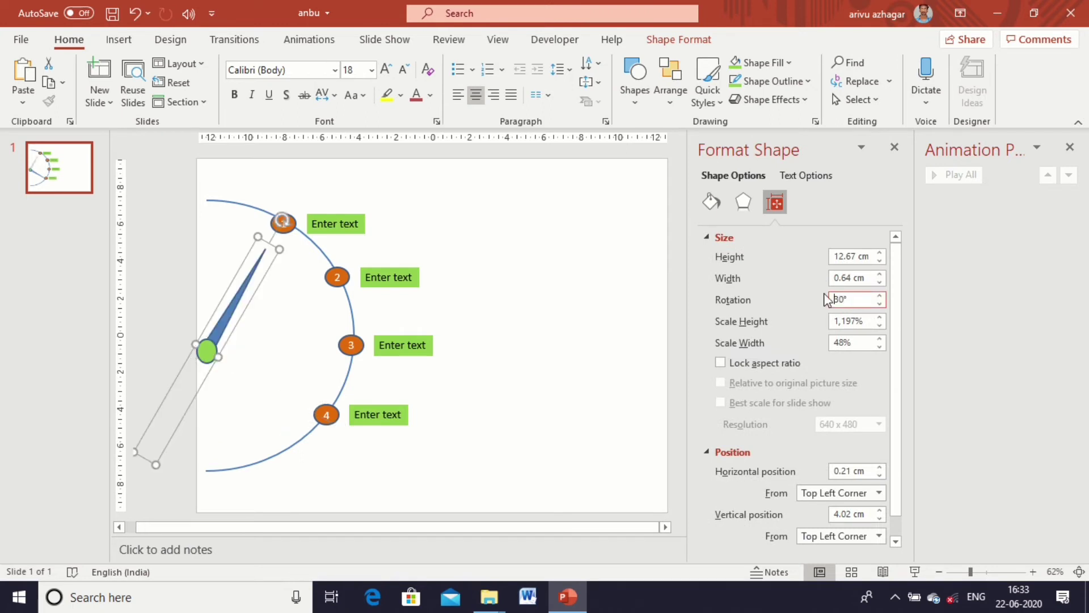
click(499, 353)
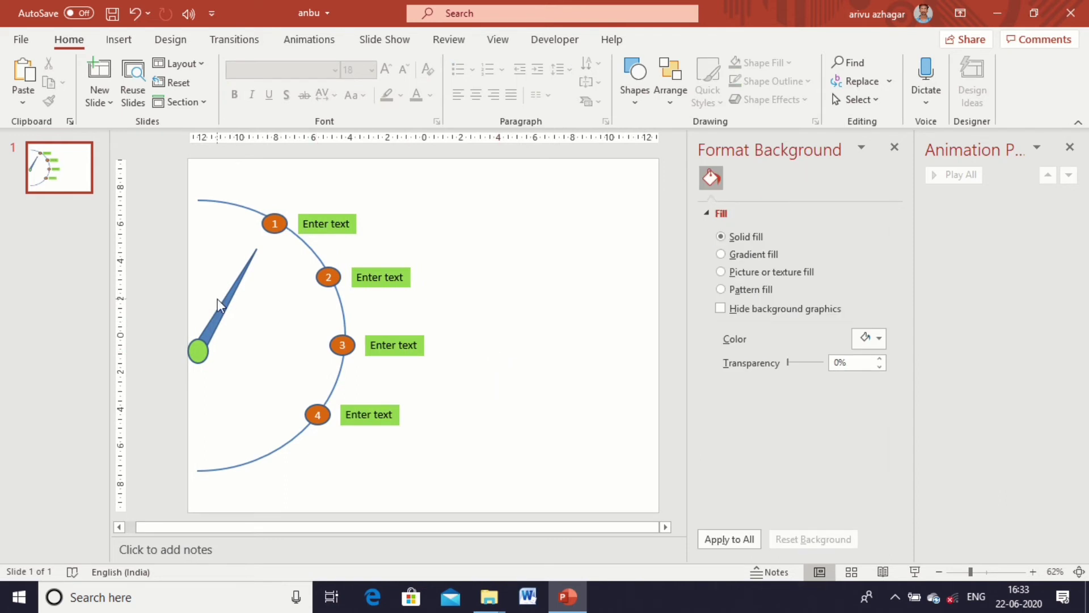
click(235, 298)
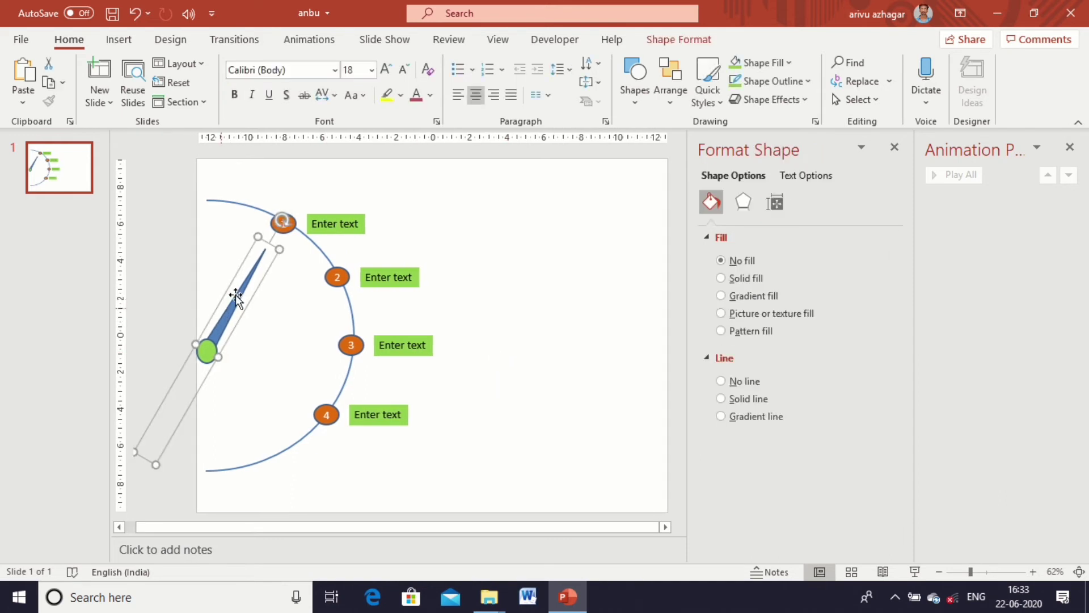
Apply a Wipe entrance to the needle group and a Zoom entrance to marker 1
click(329, 41)
click(481, 80)
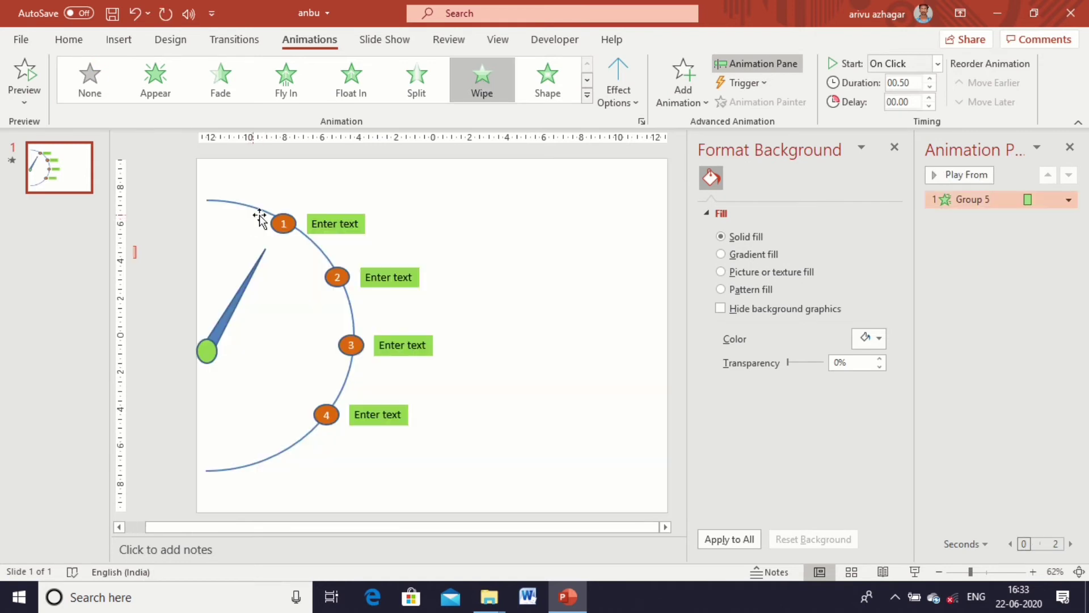
click(283, 223)
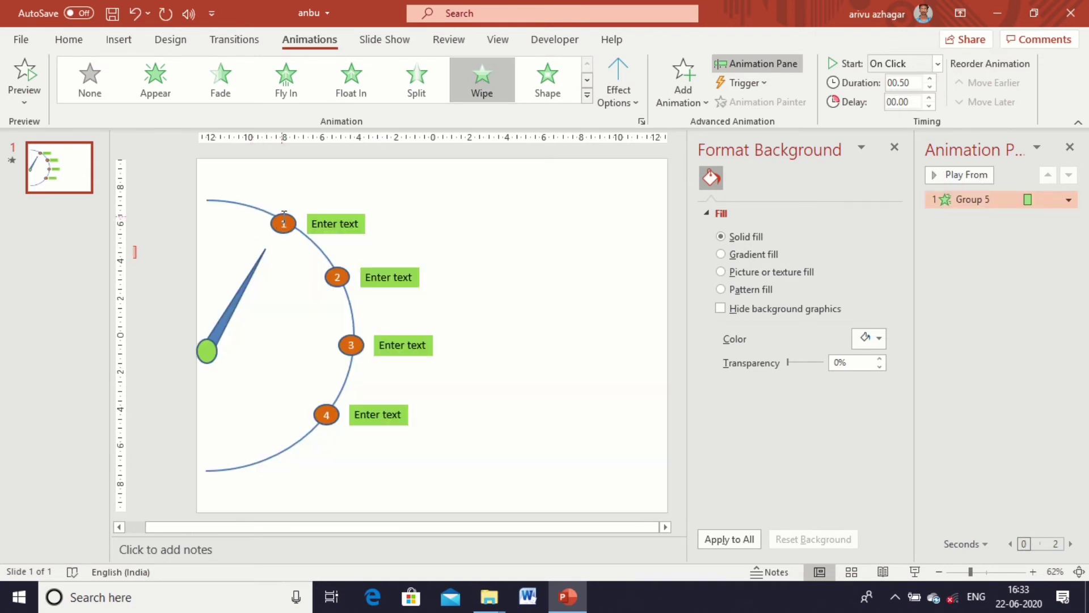
click(587, 95)
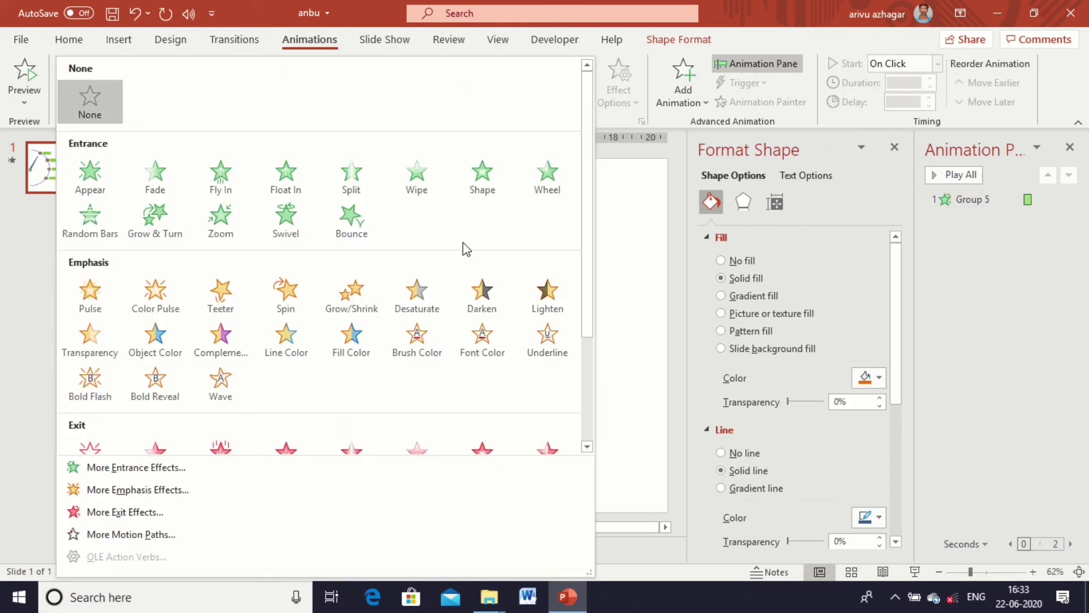
click(206, 220)
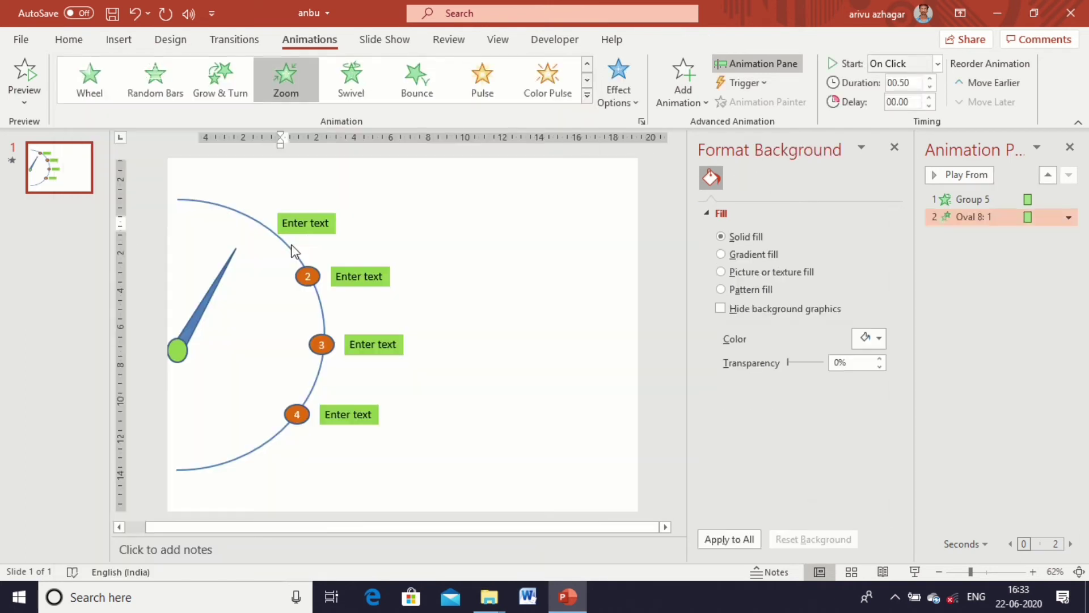
click(319, 219)
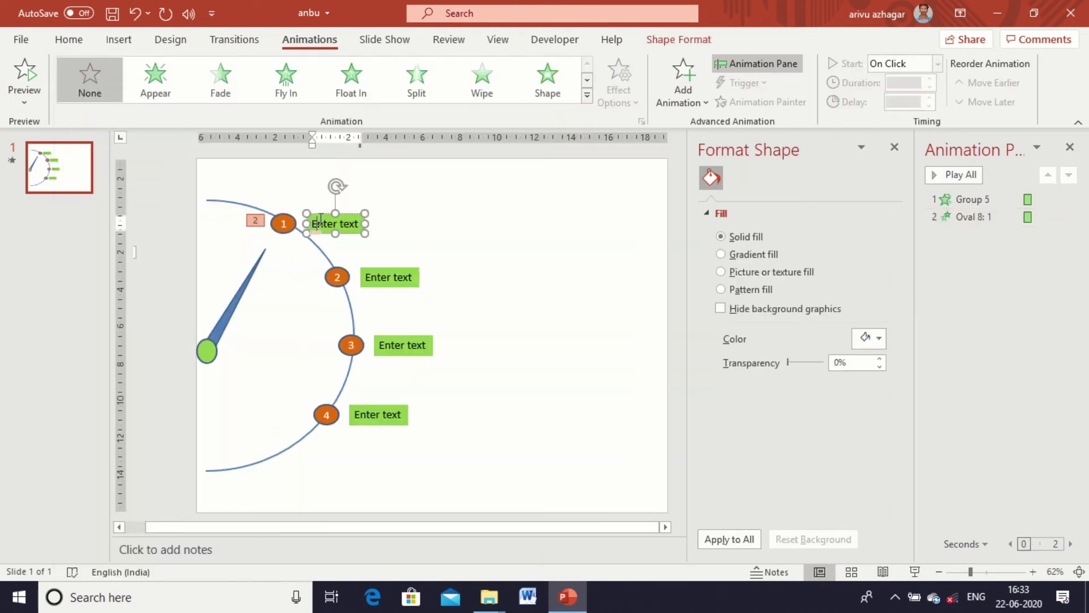
After trying Fade, Appear and Wipe, give marker 1's label a Shape entrance with Direction Out
click(544, 82)
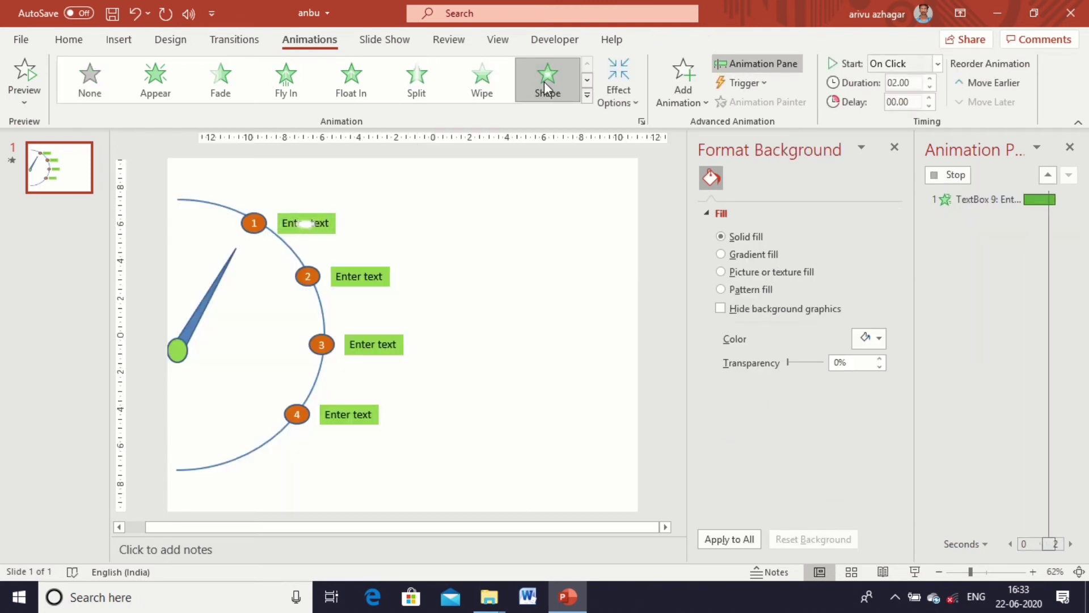
click(627, 104)
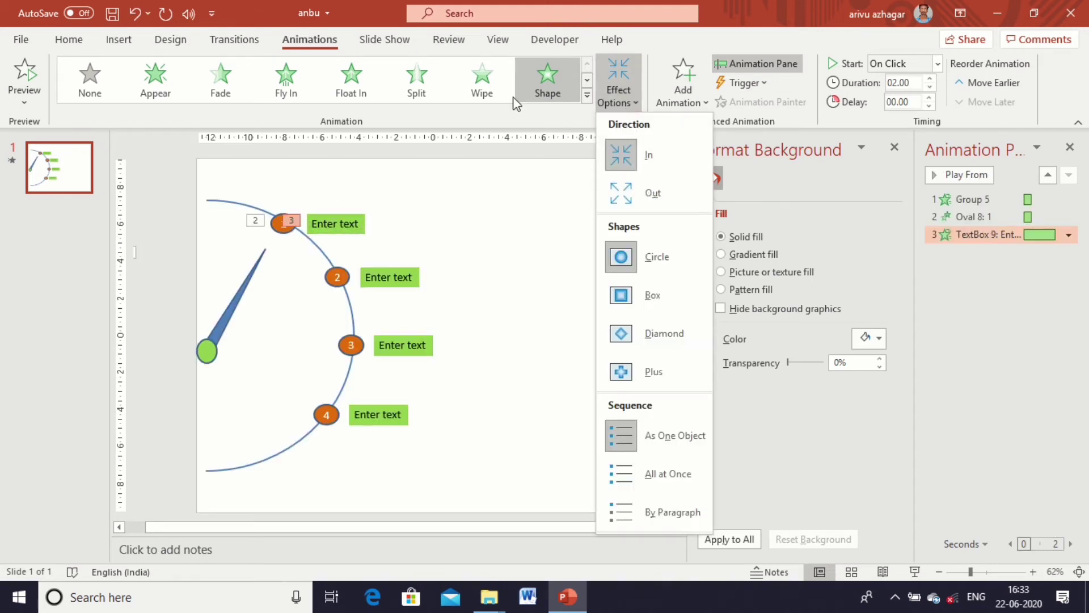
click(221, 90)
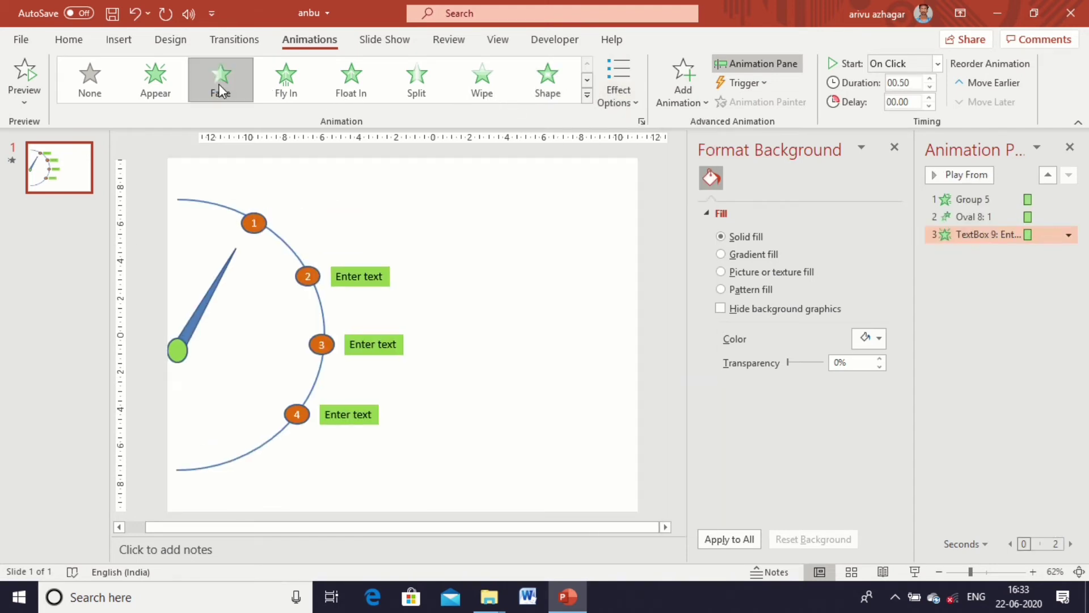
click(624, 101)
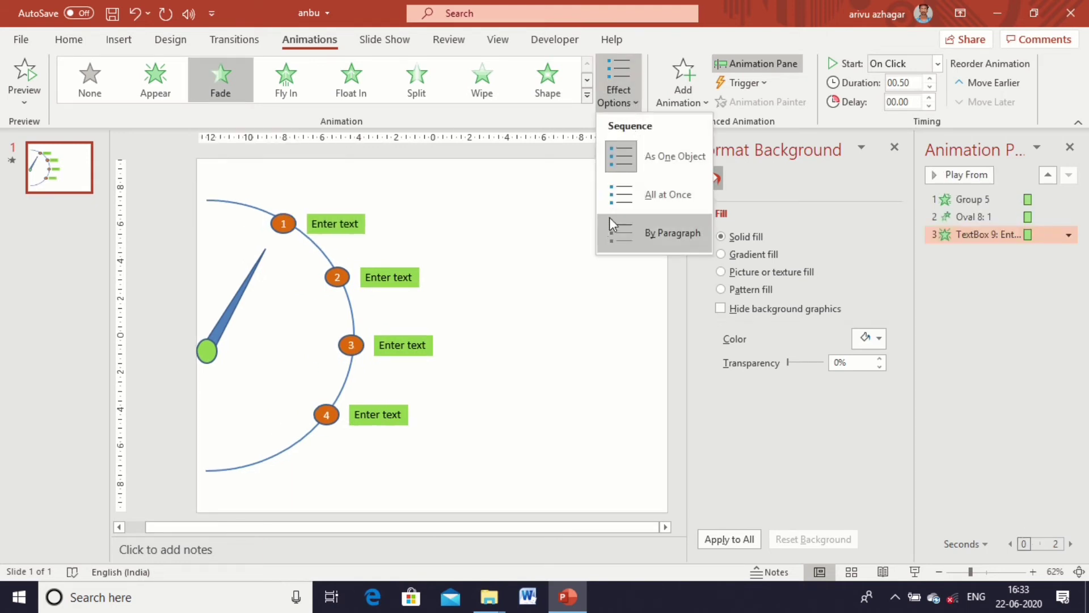
click(649, 168)
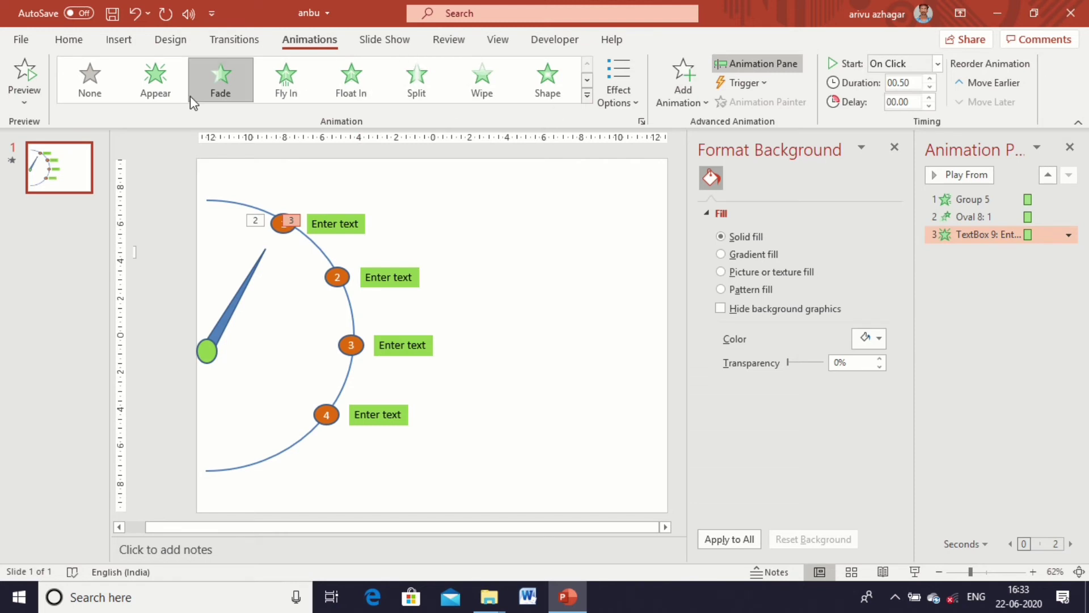
click(156, 93)
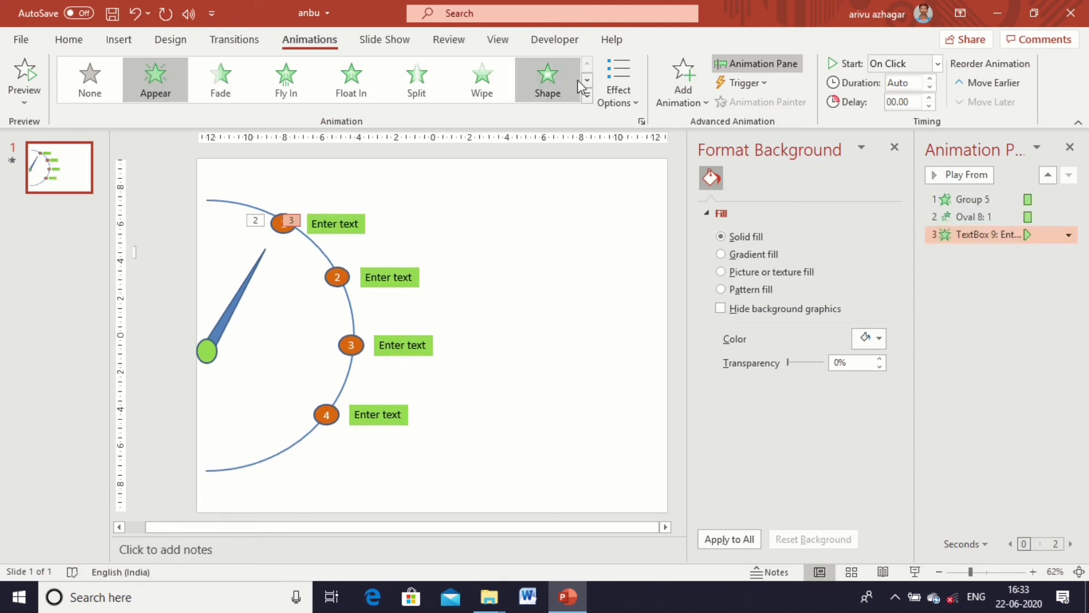
click(587, 96)
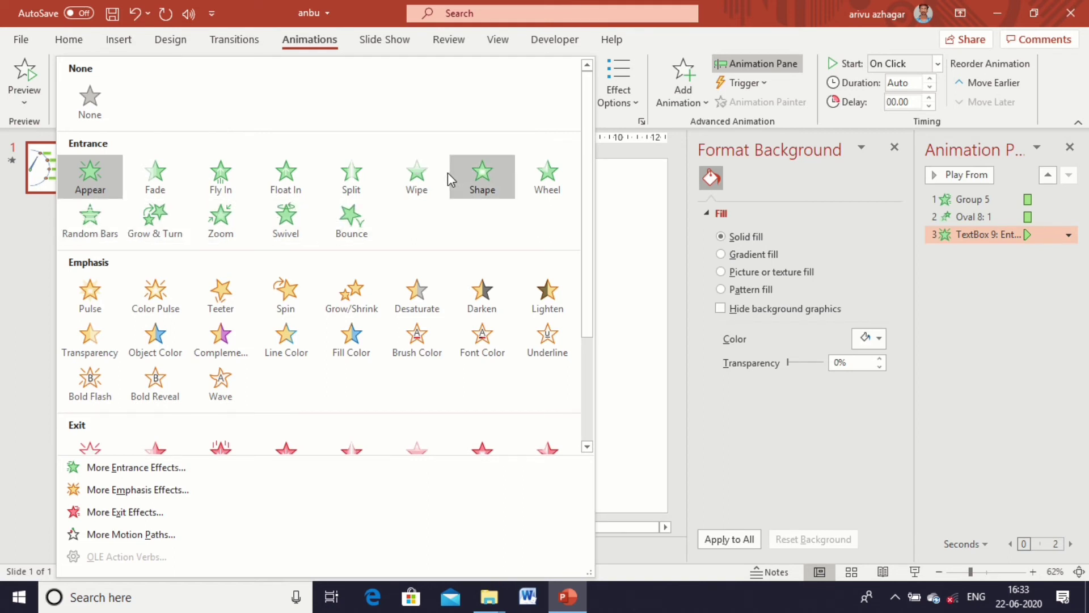
click(428, 179)
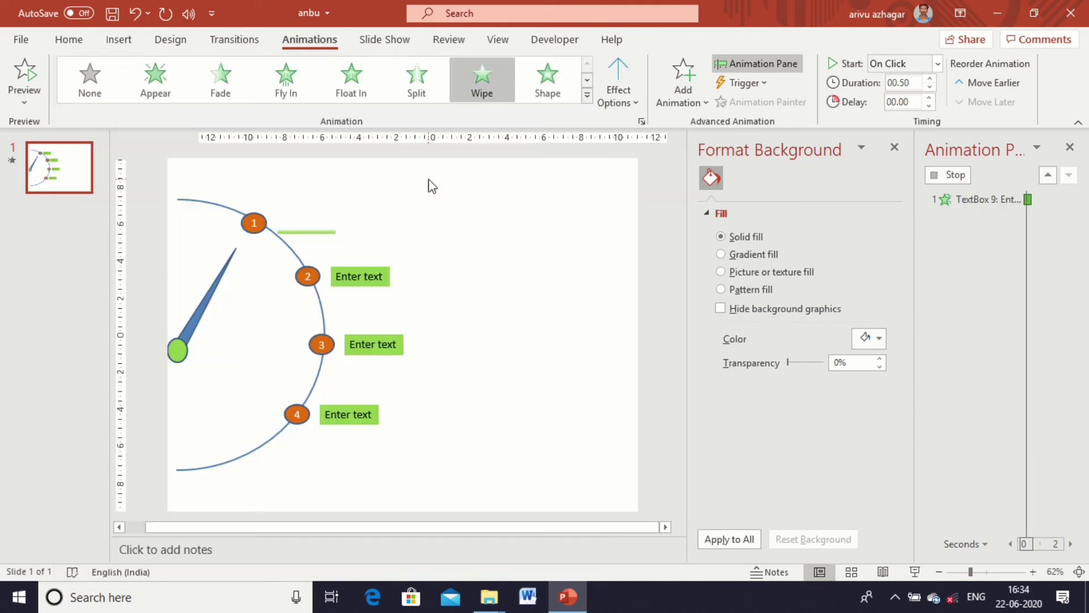
click(543, 94)
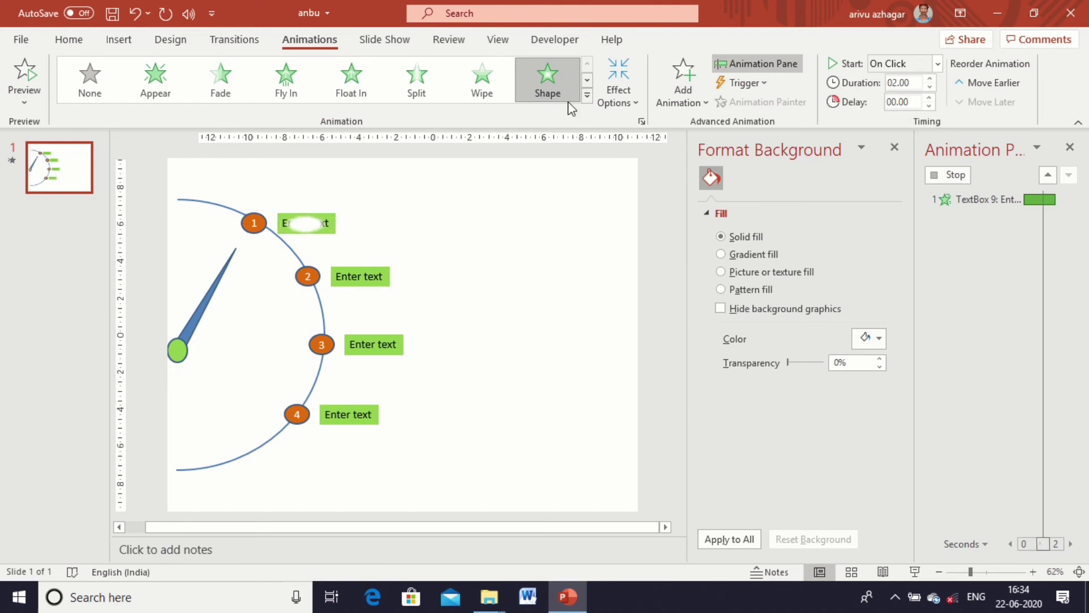
click(636, 105)
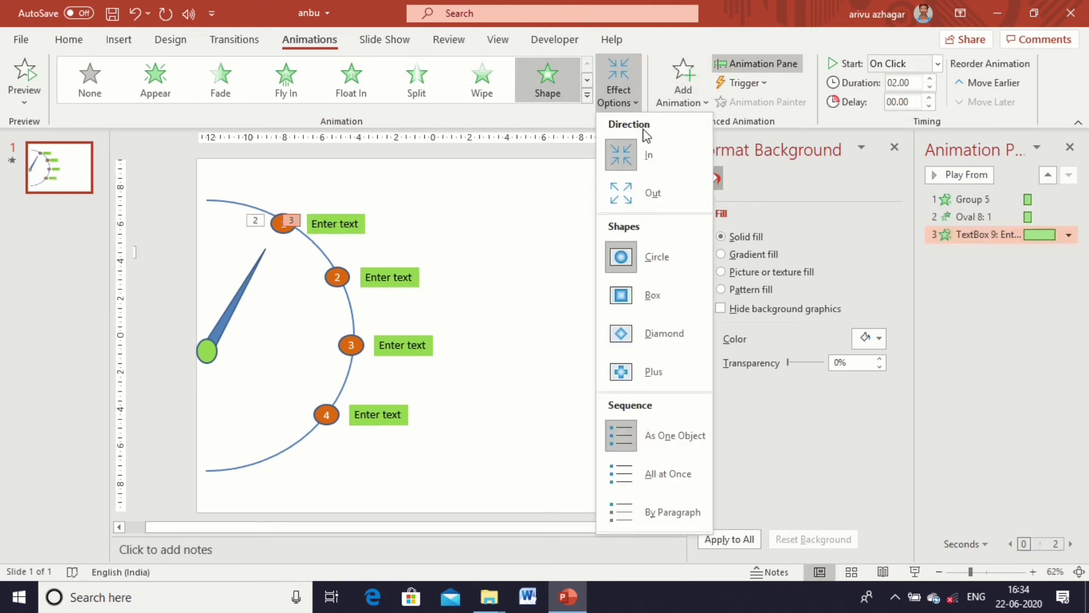
click(645, 191)
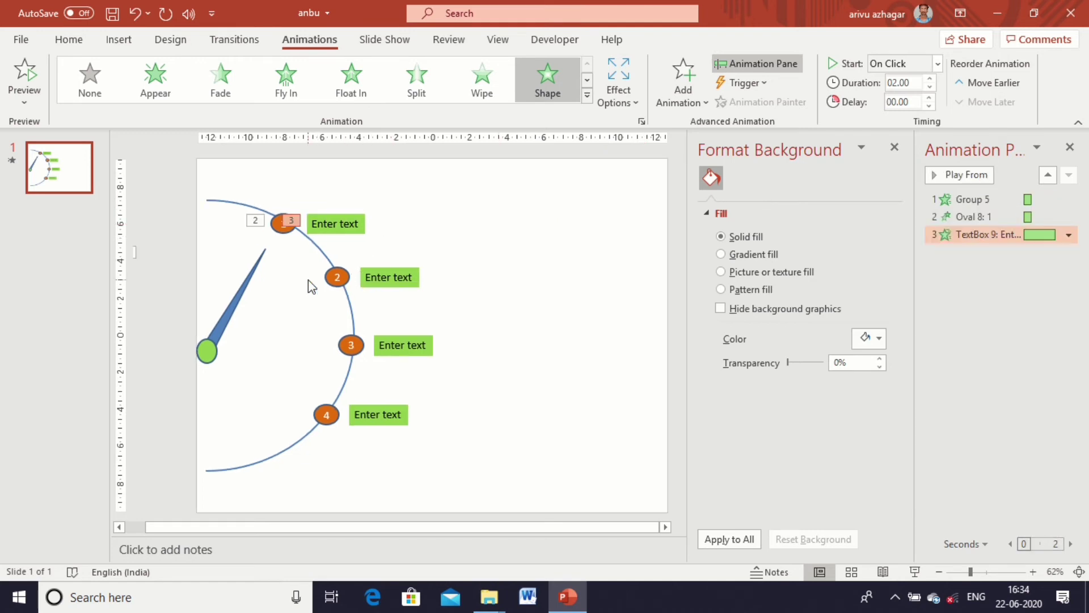
Undo the Spin that replaced the needle's Wipe, then add Spin via Add Animation instead
click(238, 301)
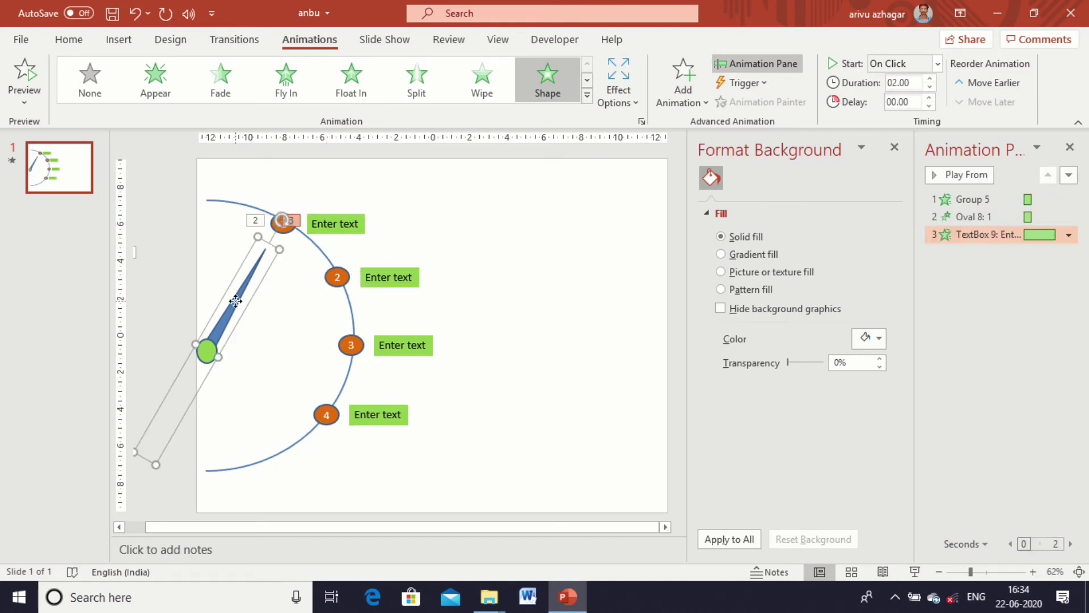
click(588, 96)
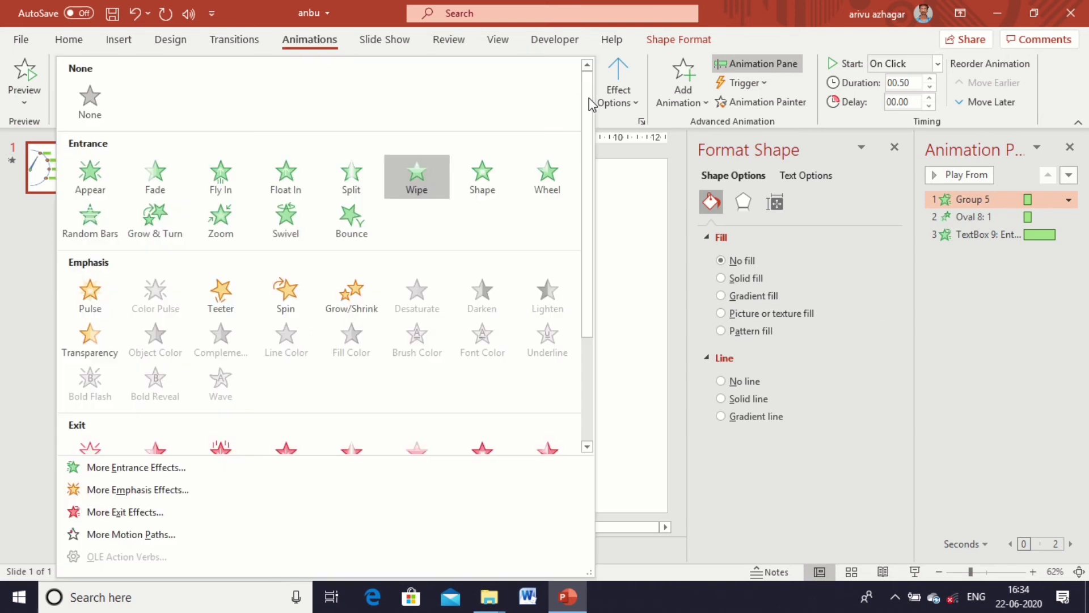
click(282, 301)
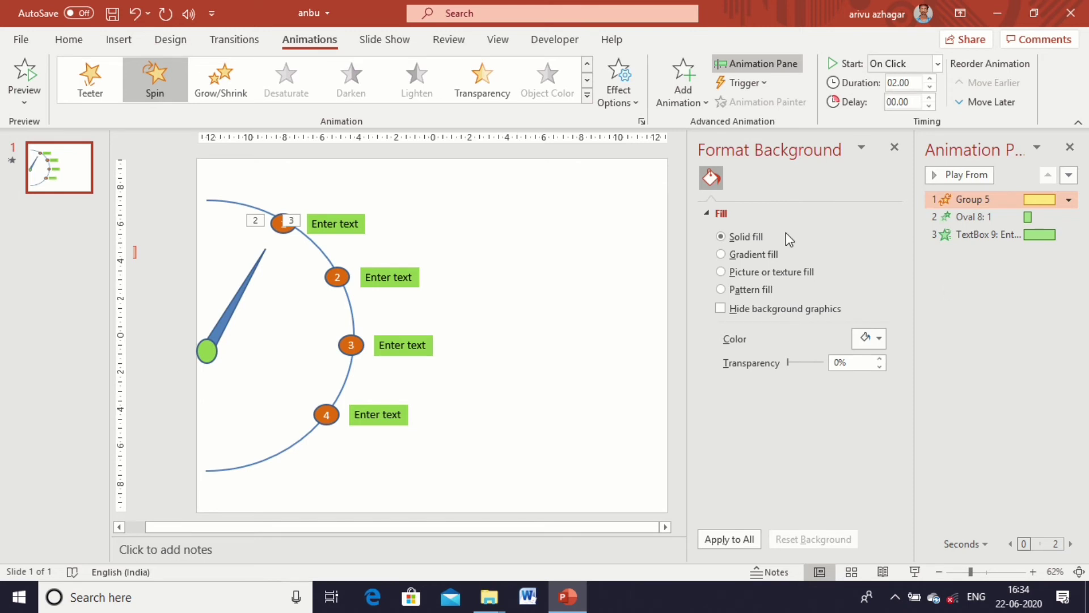
click(133, 12)
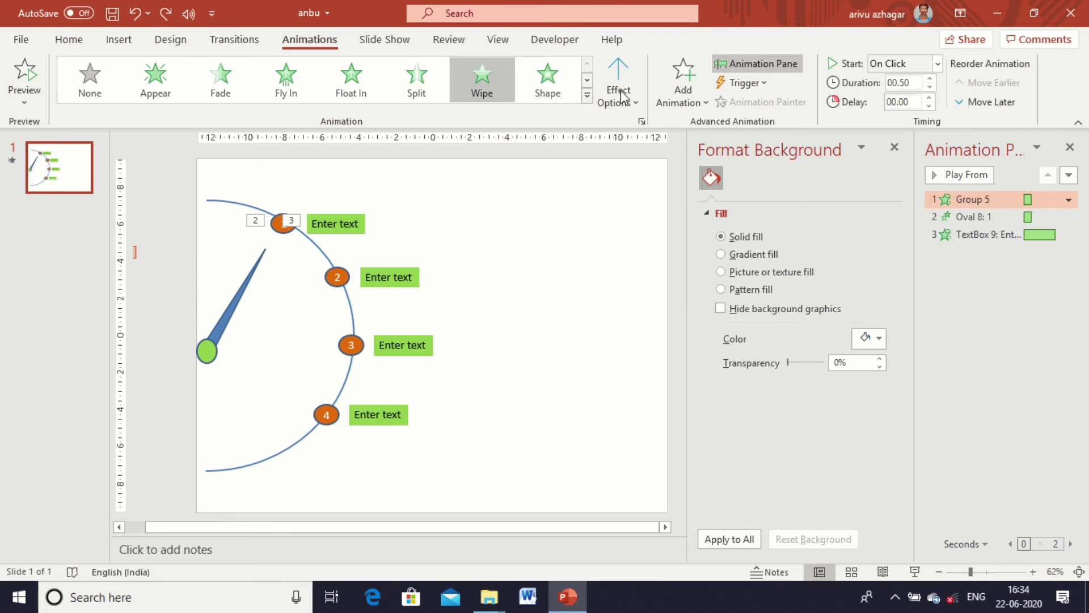
click(673, 79)
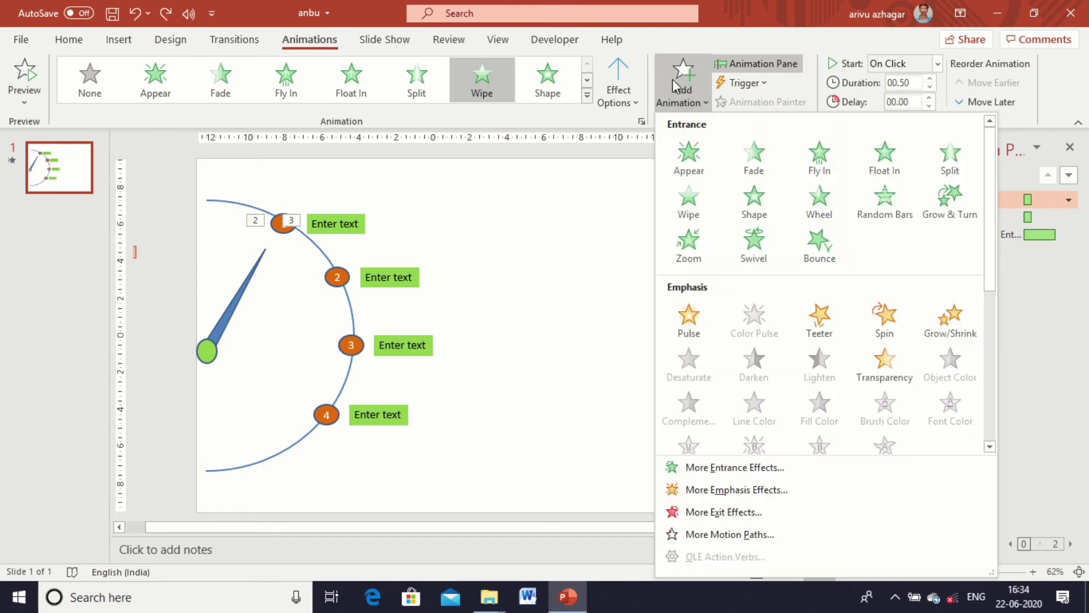
click(888, 319)
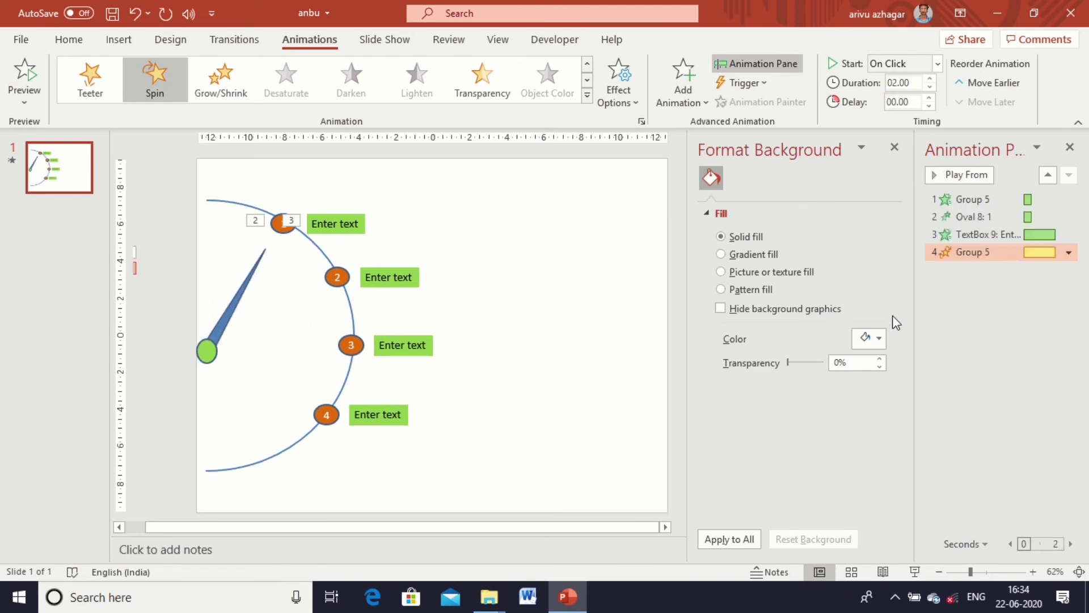
Set the needle's Spin to a custom 30° clockwise turn starting After Previous
right_click(959, 258)
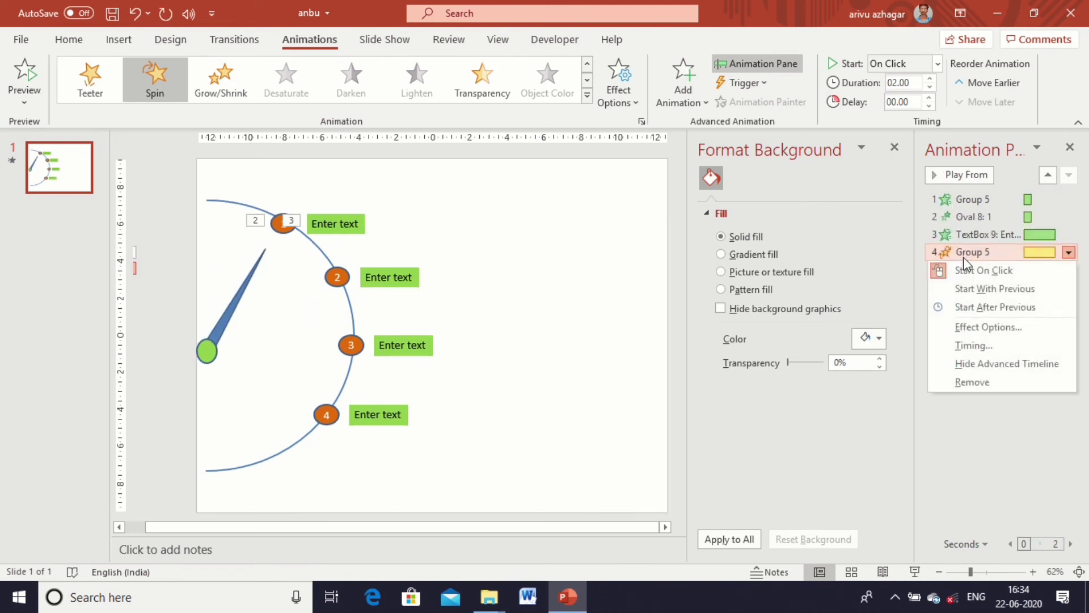
click(965, 324)
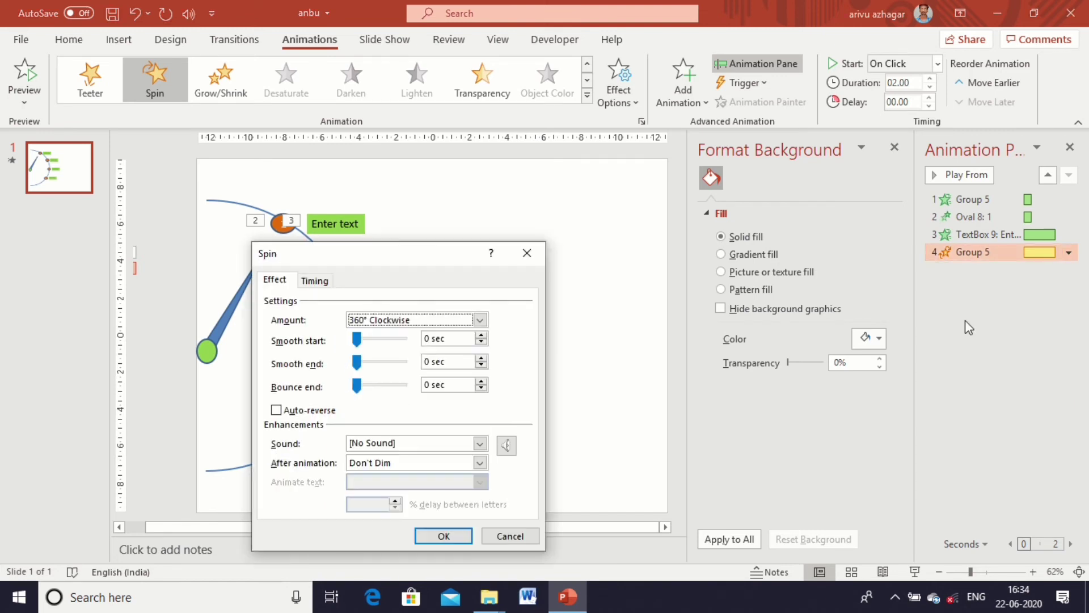
click(445, 321)
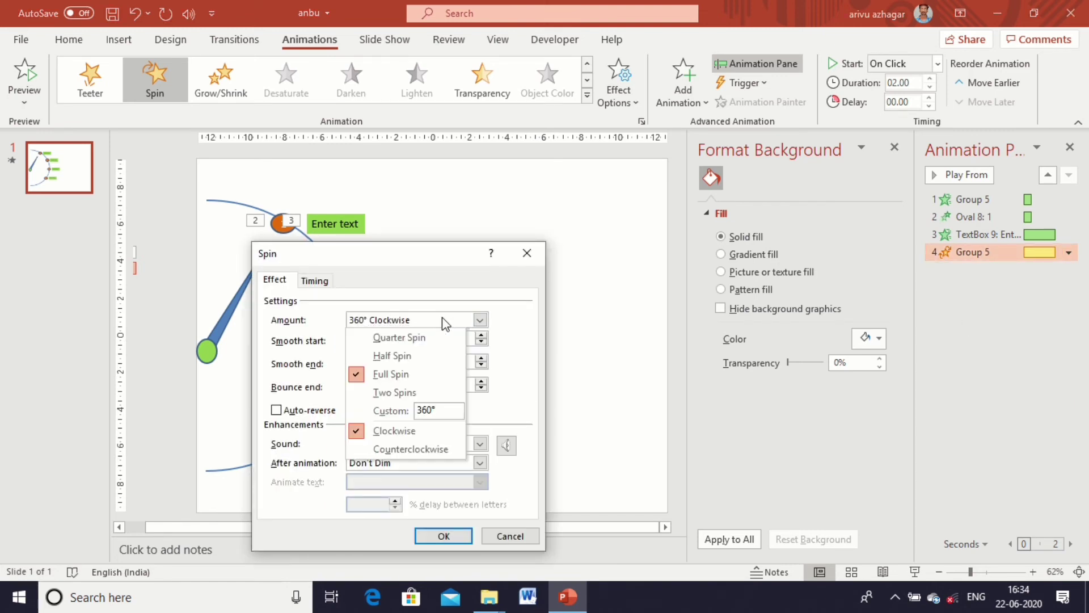
click(402, 416)
text(30)
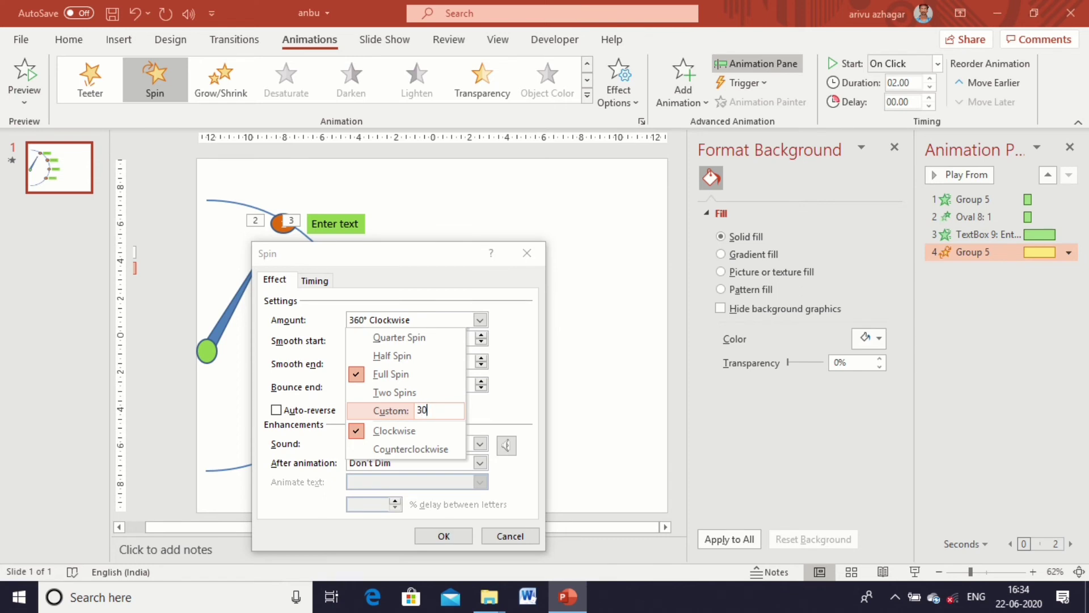
key(Return)
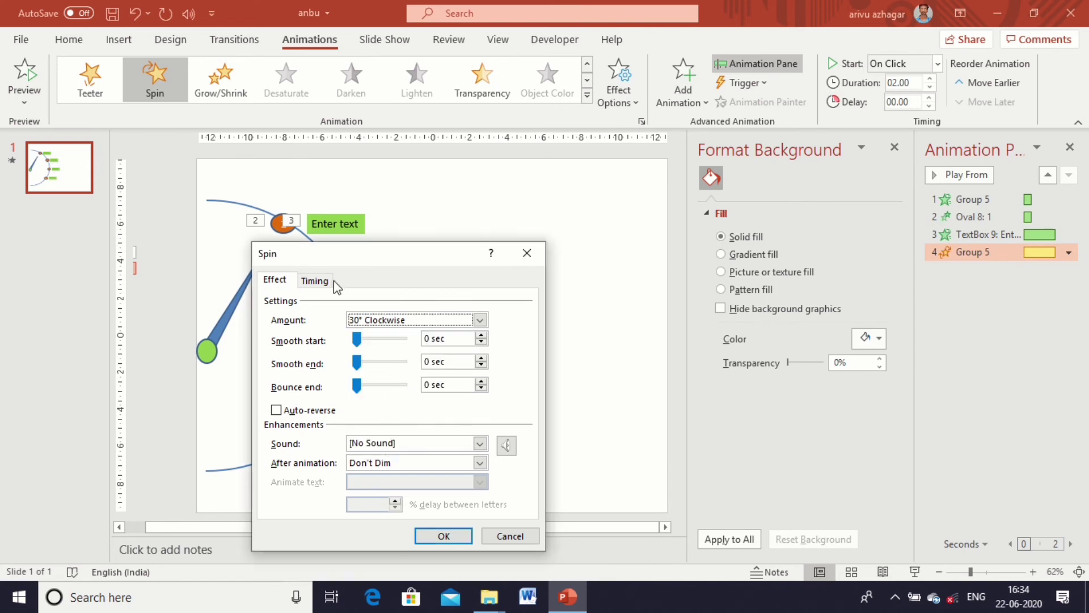
click(315, 281)
click(352, 304)
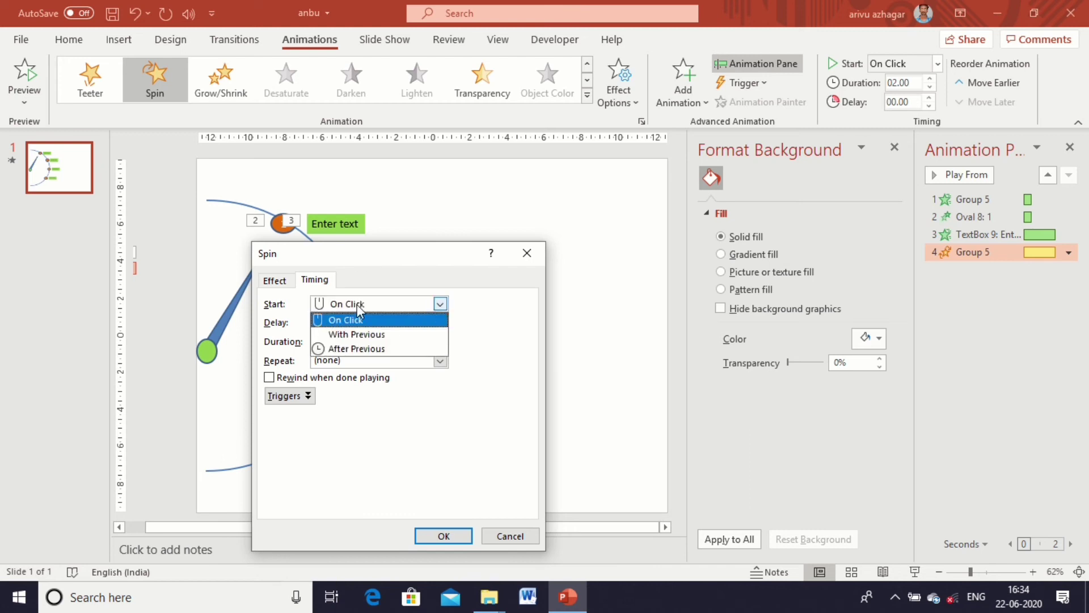
click(370, 348)
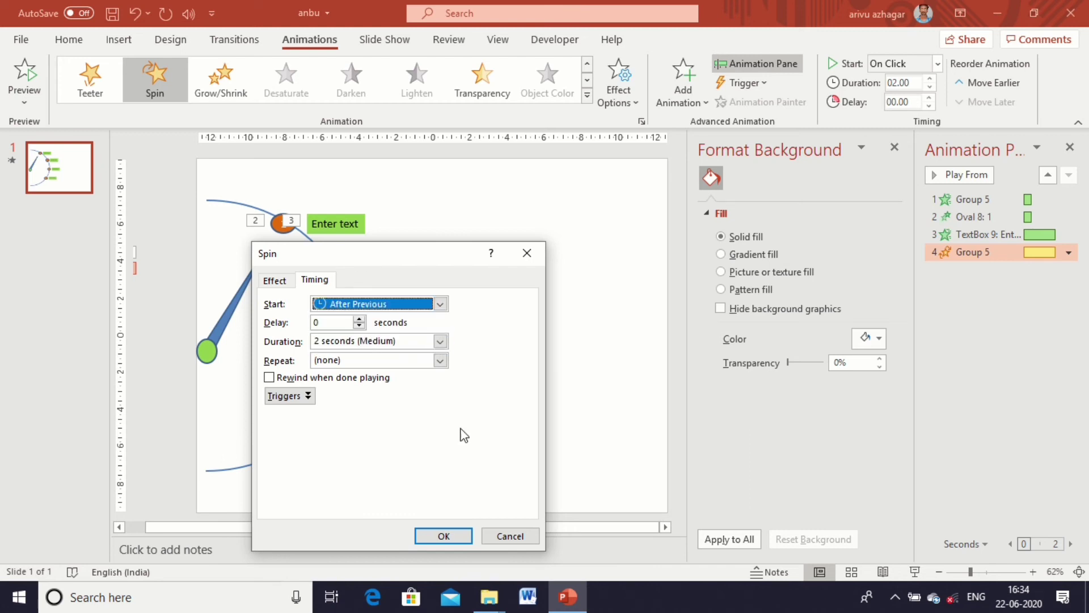
click(457, 538)
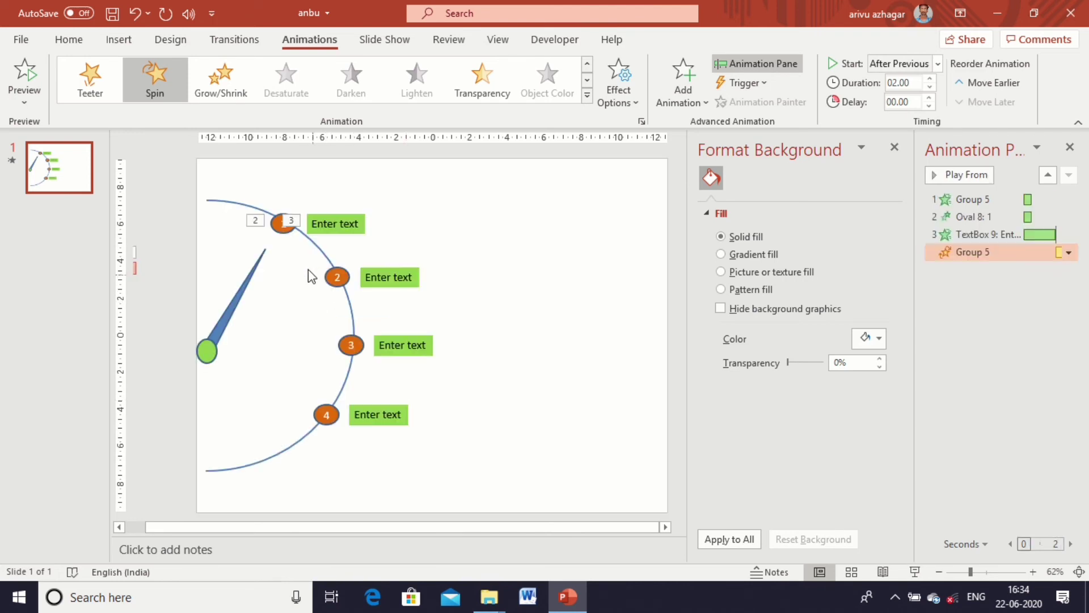
Give marker 2 a Zoom entrance and its green label a Shape entrance with Direction Out
click(337, 277)
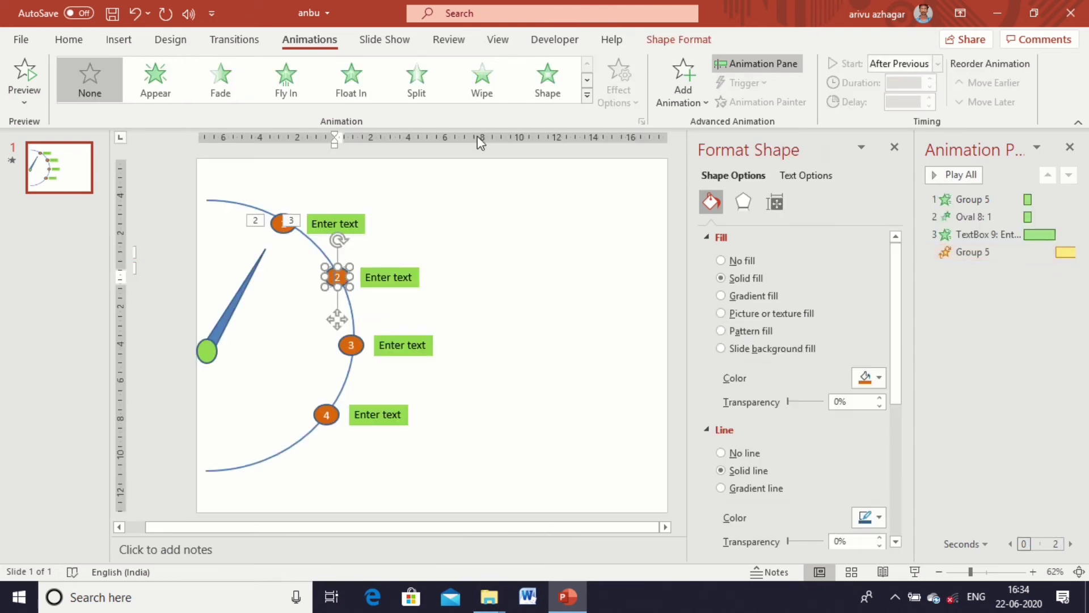
click(587, 98)
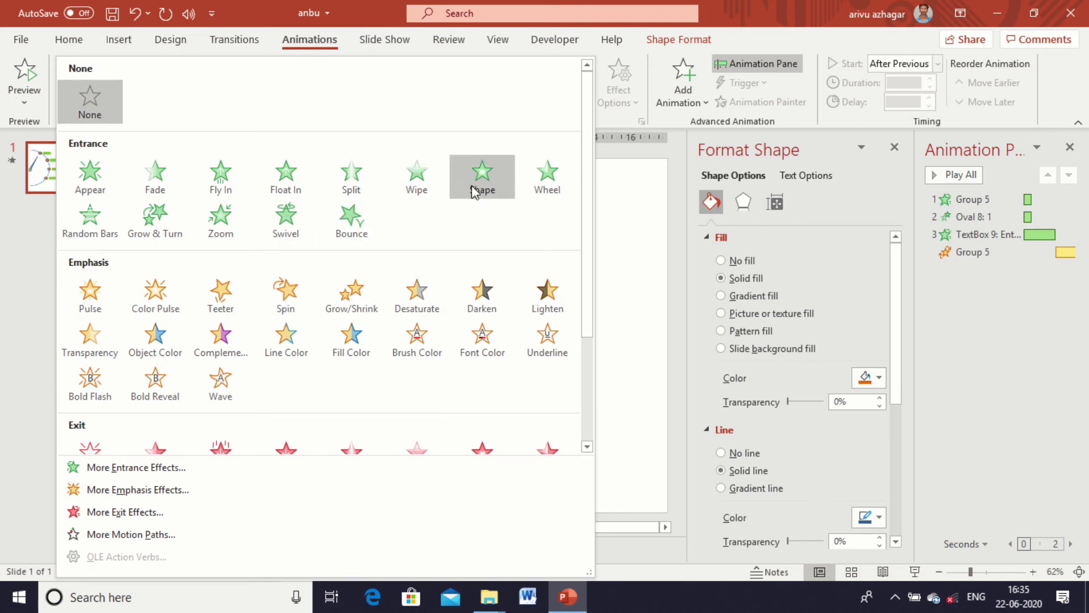
click(215, 226)
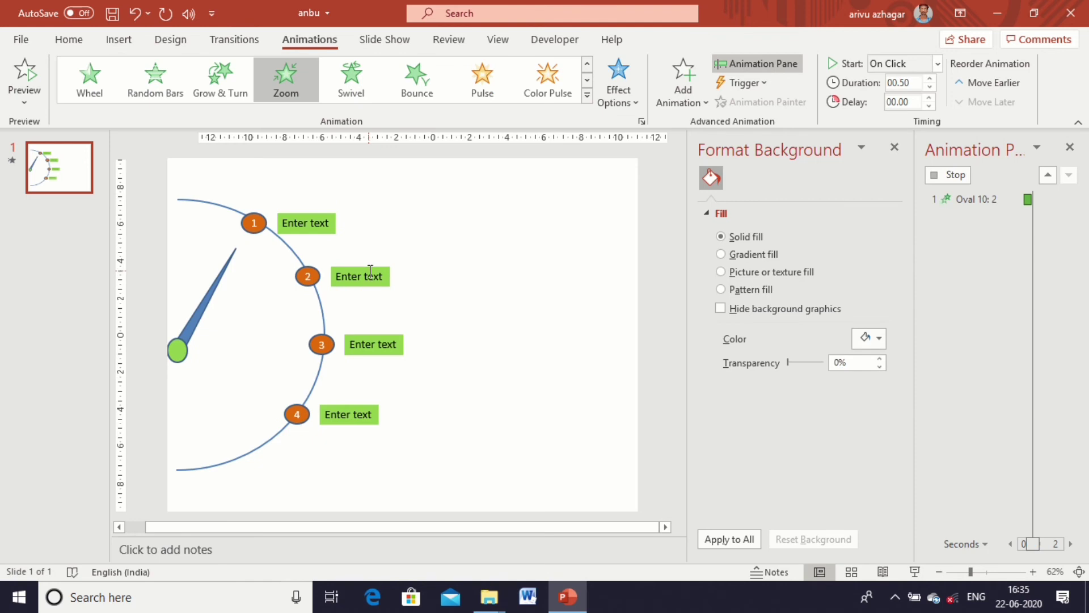
click(375, 276)
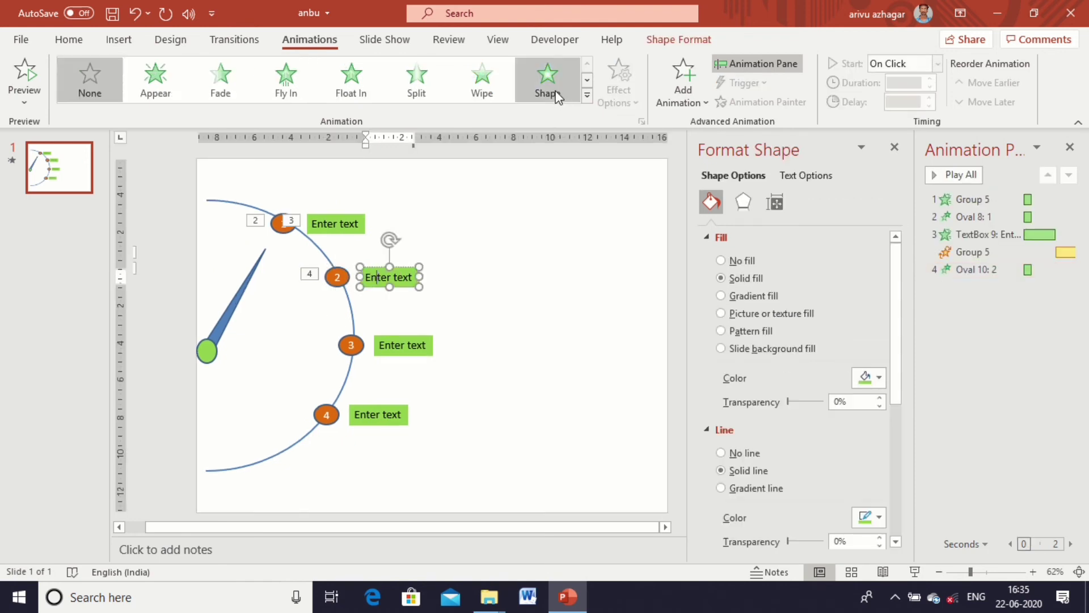
click(556, 96)
click(632, 96)
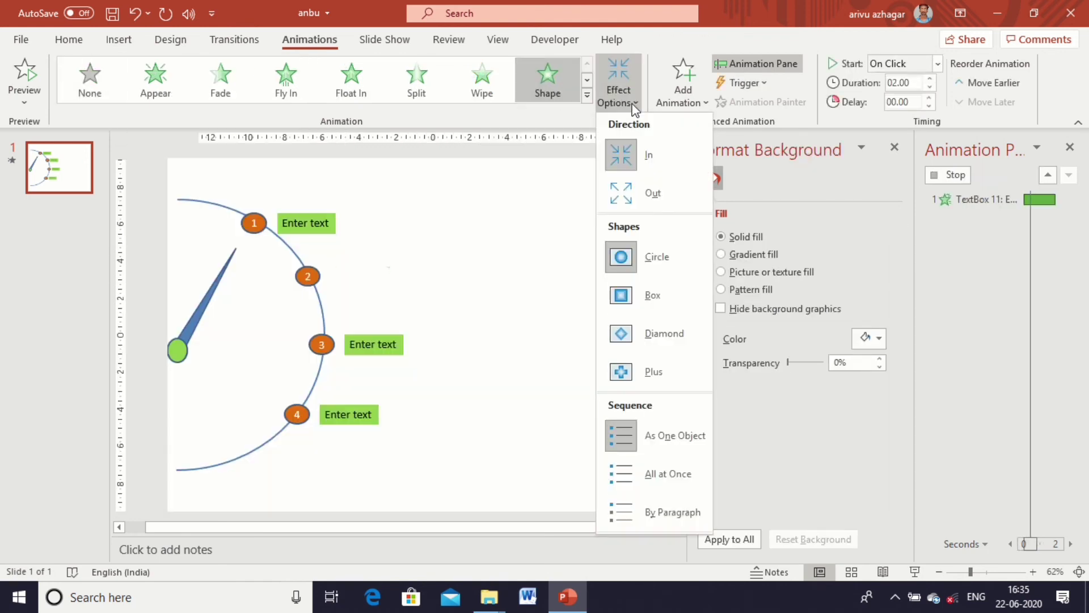
click(634, 185)
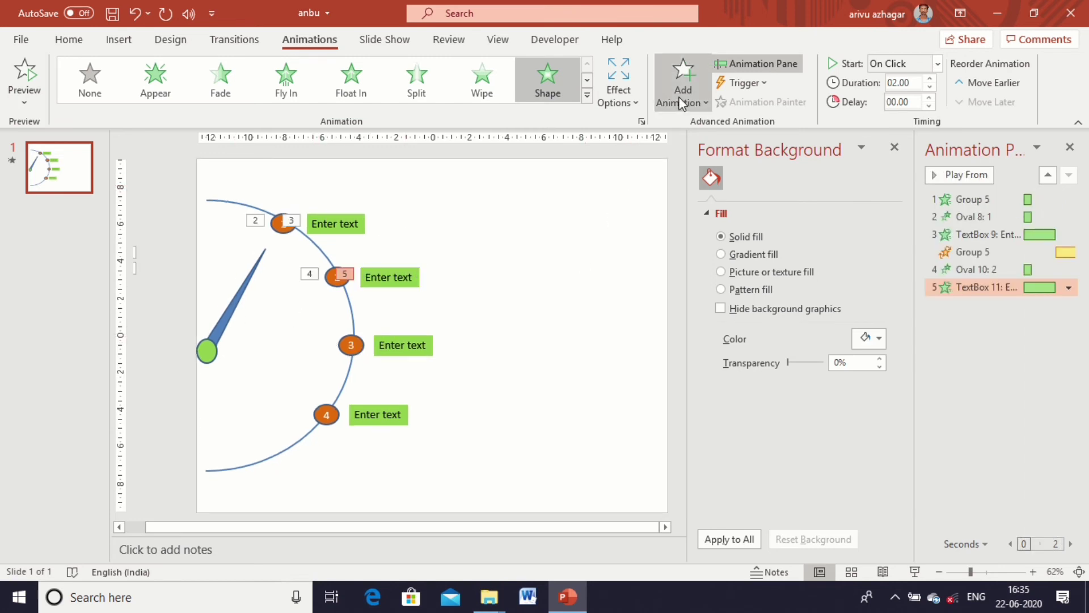
Add another Spin emphasis to the needle group via Add Animation
click(229, 311)
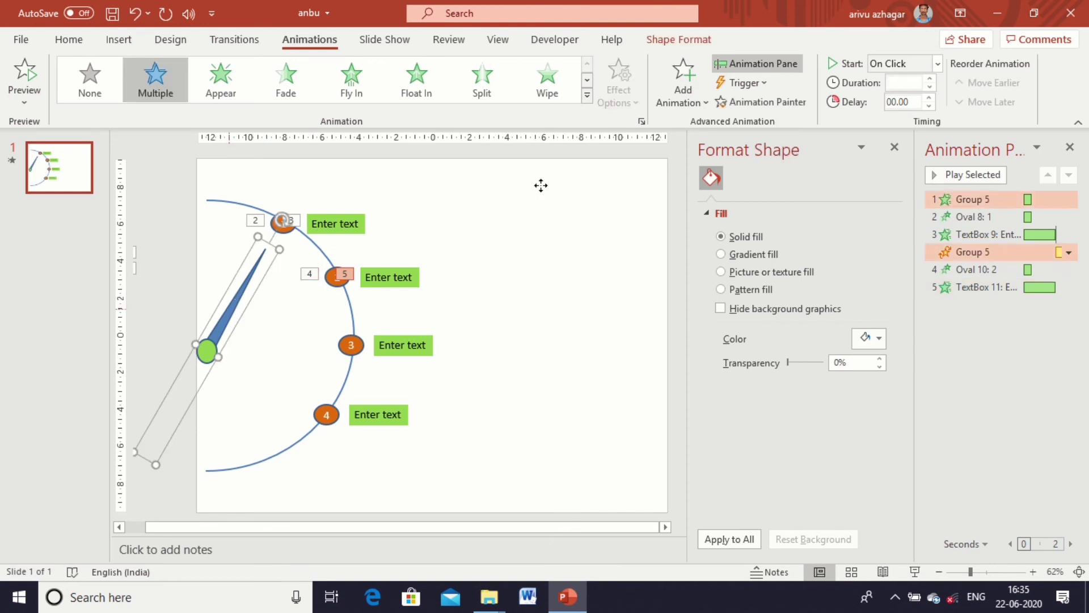
click(687, 90)
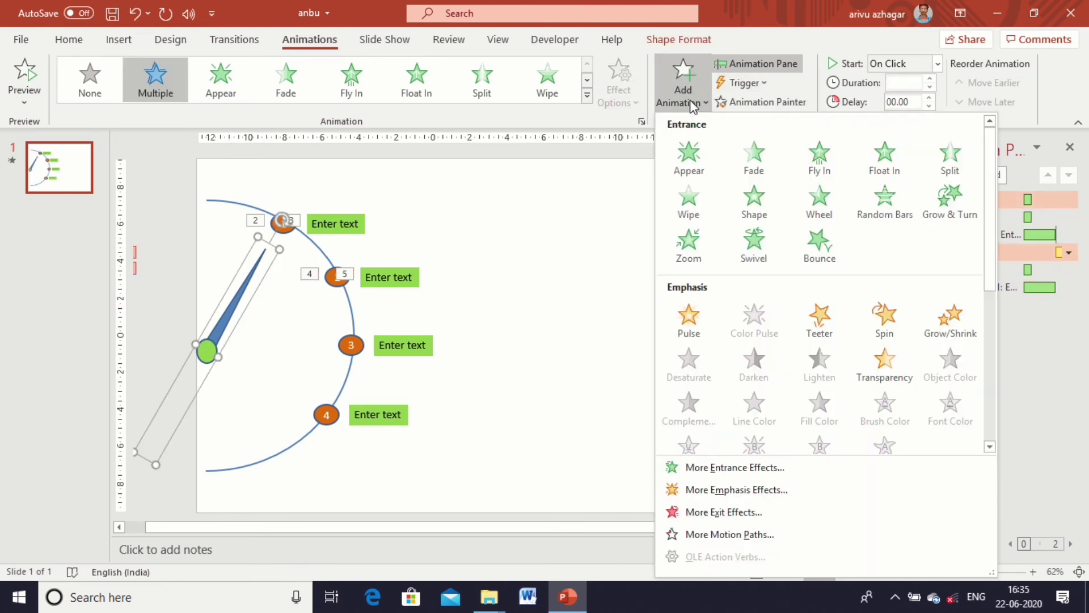
click(877, 317)
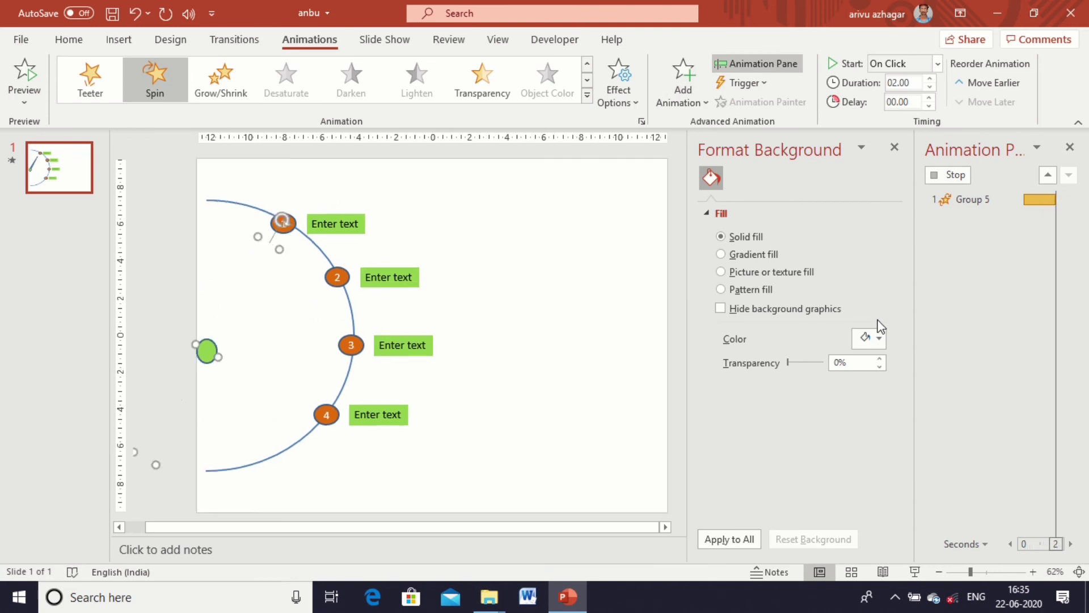
Set this new Spin to a custom 30° clockwise turn starting After Previous
right_click(982, 304)
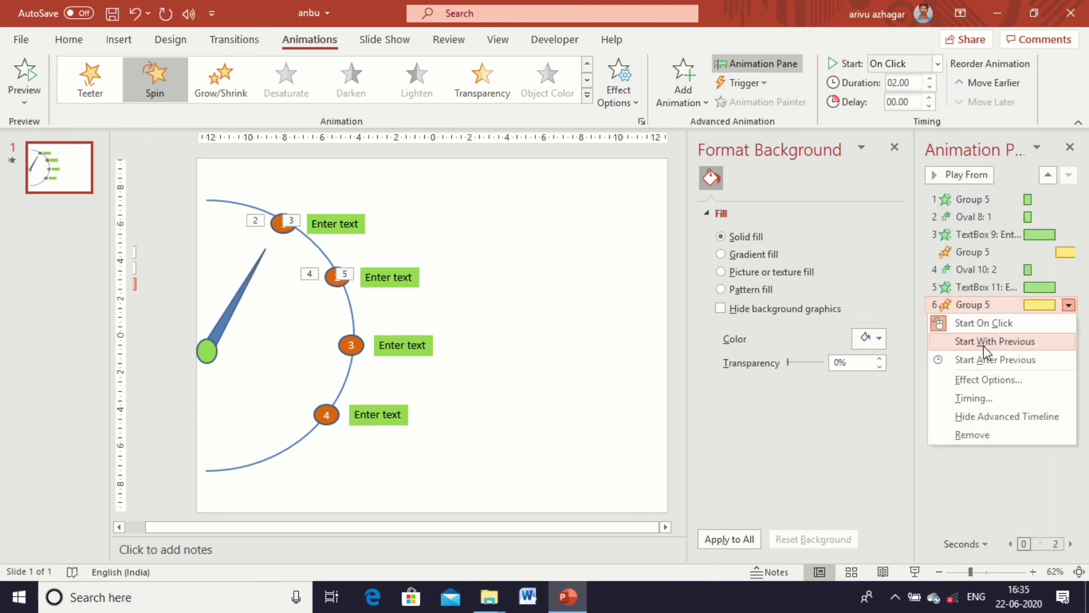
click(963, 376)
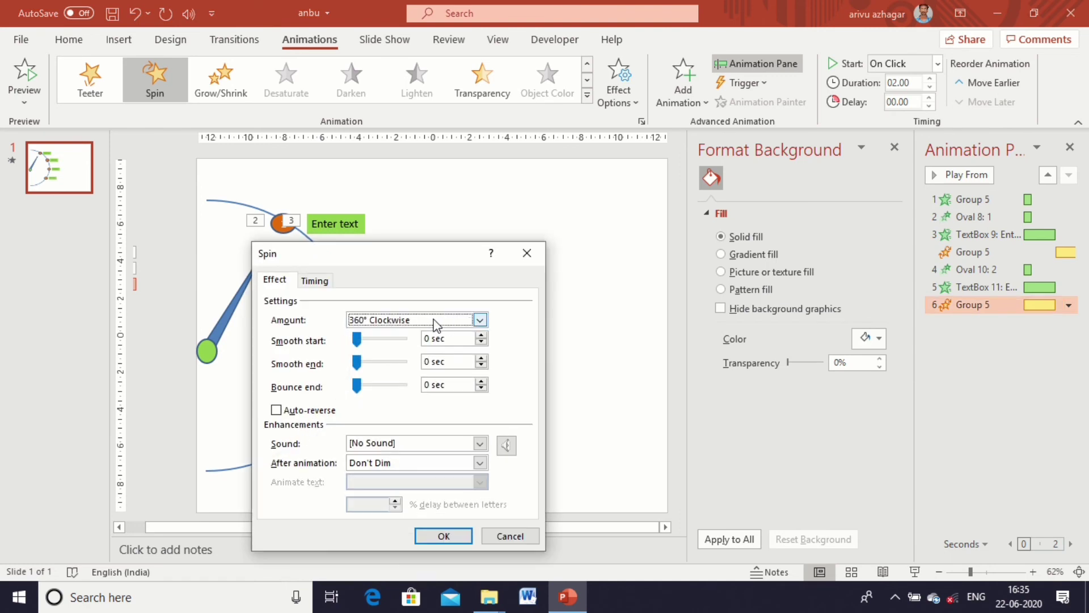
click(436, 321)
click(426, 408)
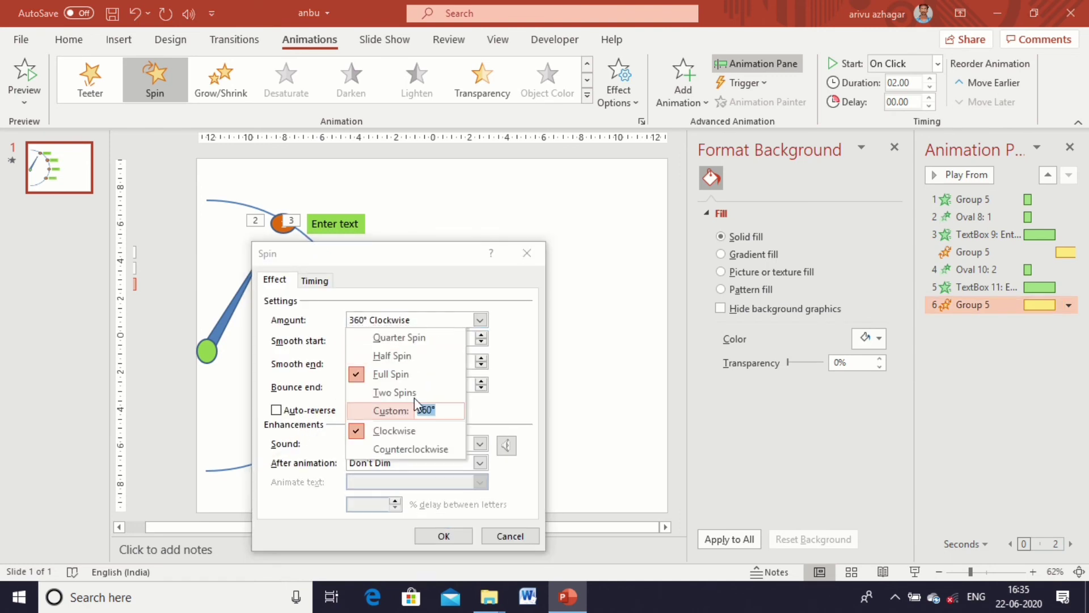
text(30)
key(Return)
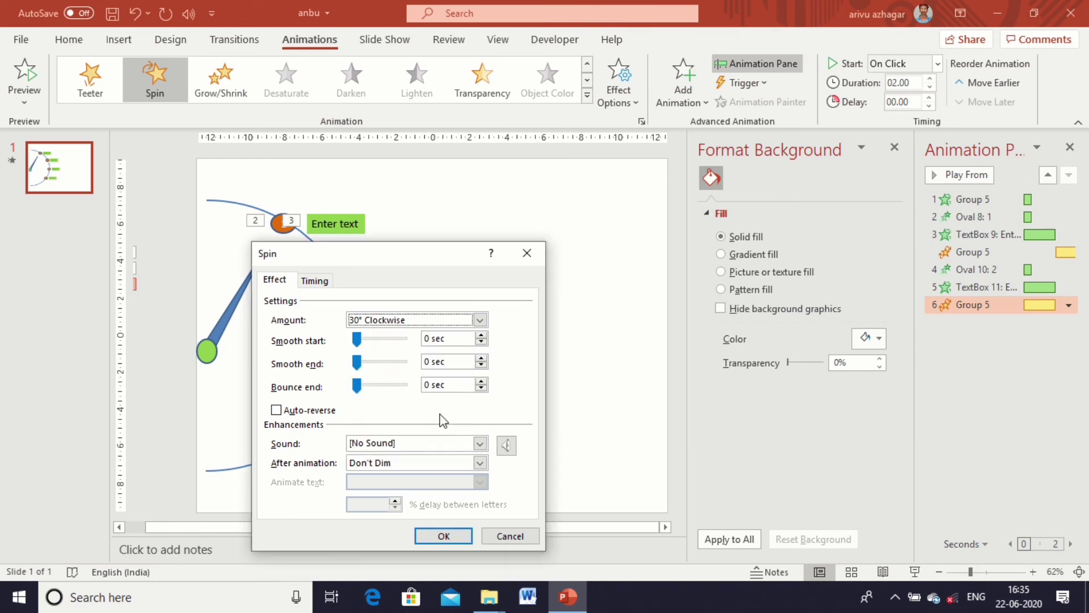
click(315, 281)
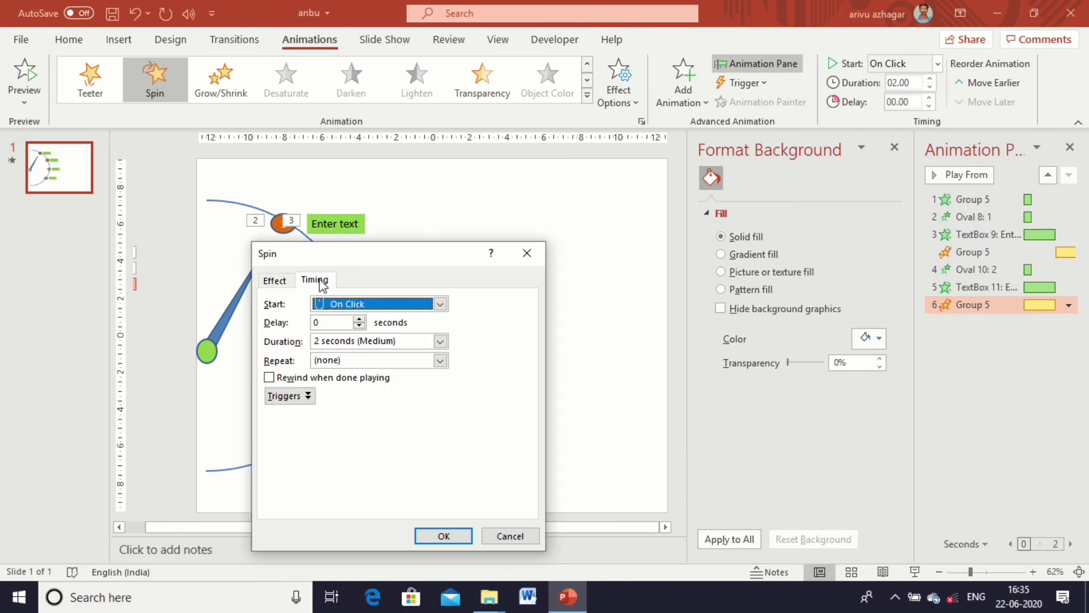
click(378, 307)
click(383, 350)
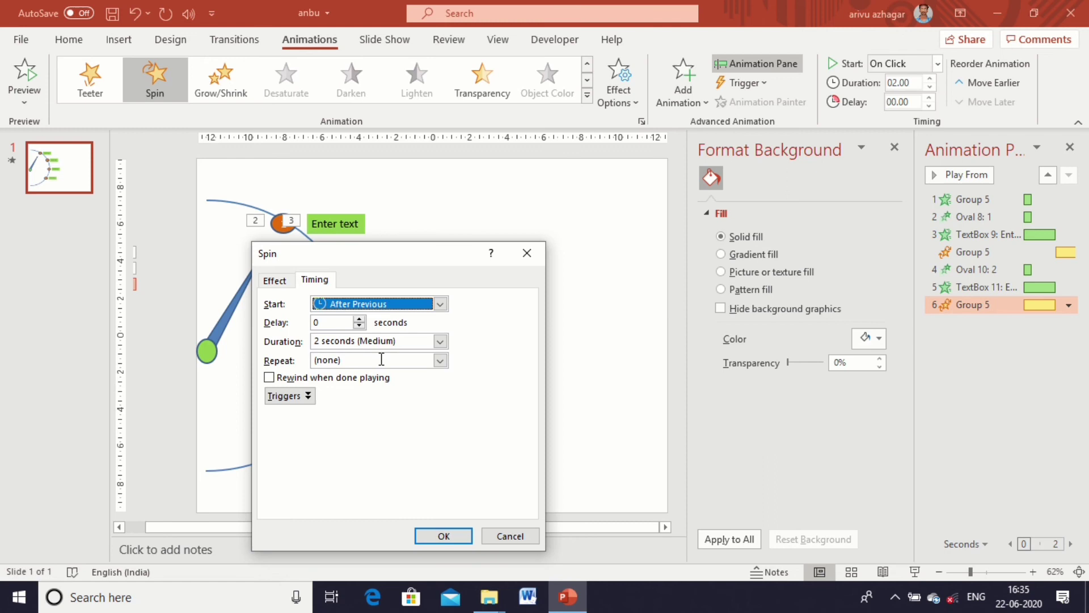
click(444, 535)
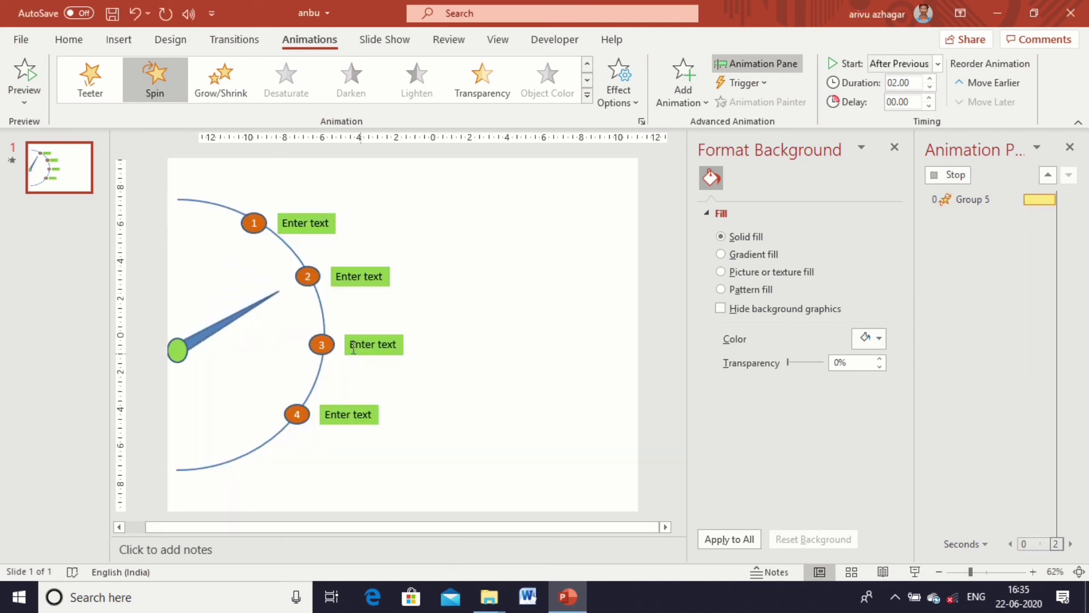
Give marker 3 a Zoom entrance and its green label a Shape entrance with Direction Out
click(352, 369)
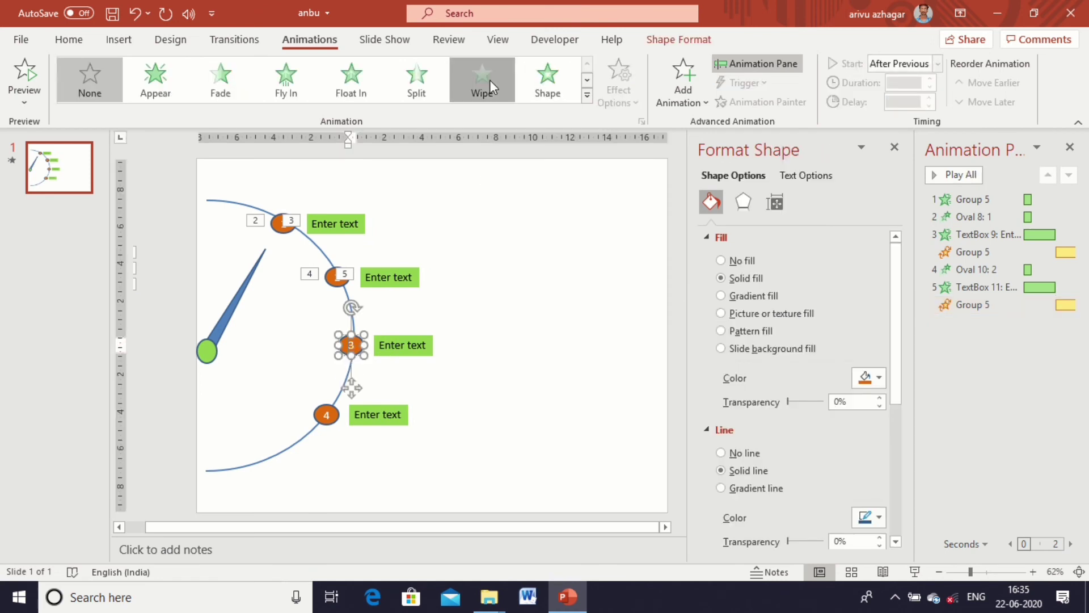
click(586, 100)
click(226, 241)
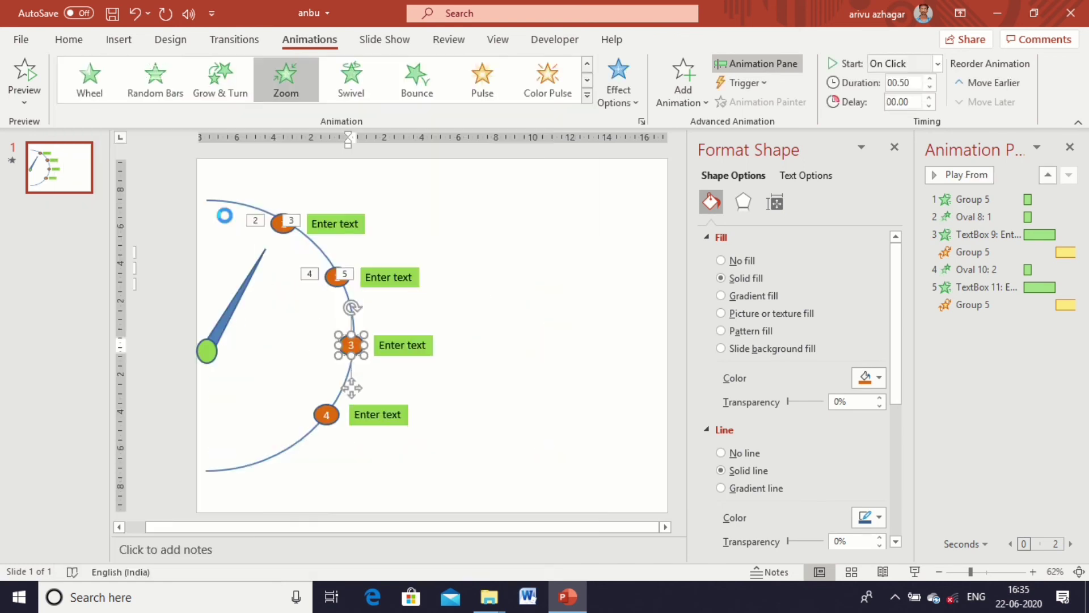
click(390, 340)
click(550, 85)
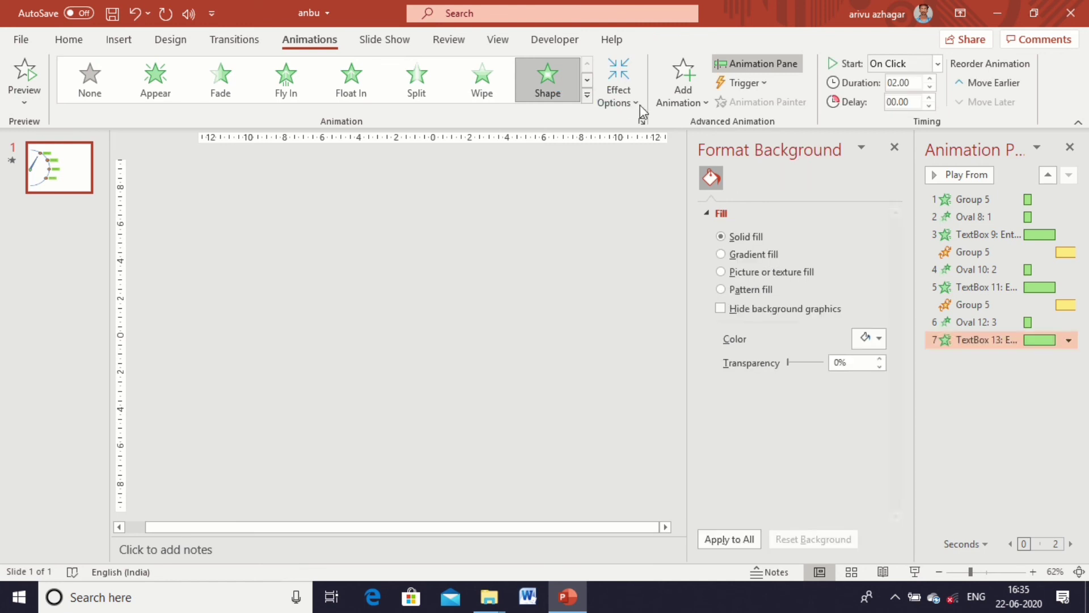
click(637, 101)
click(628, 182)
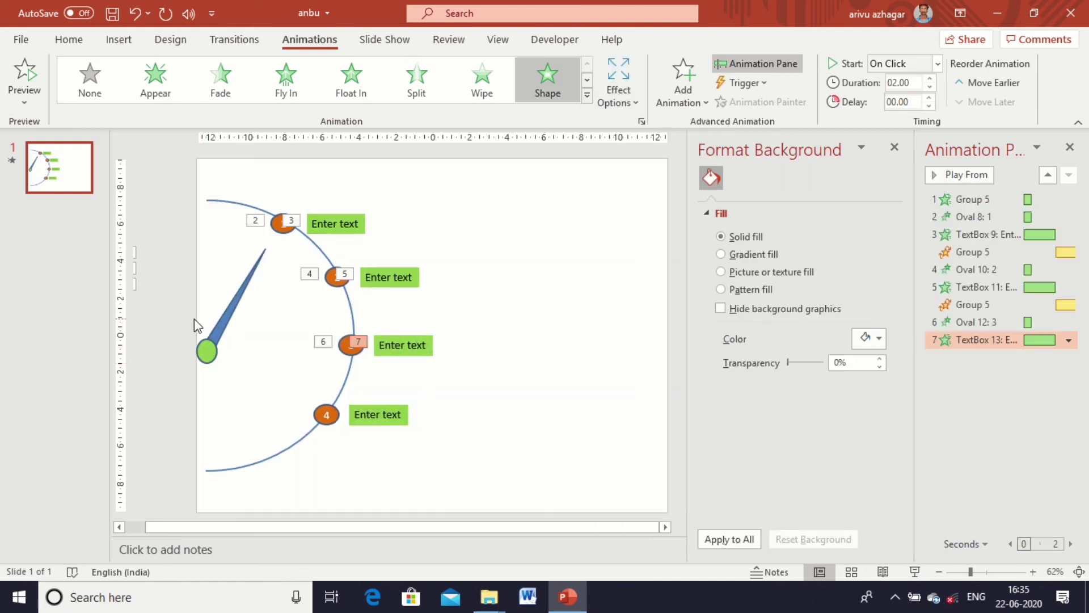
Add a third Spin emphasis to the needle group via Add Animation
click(229, 321)
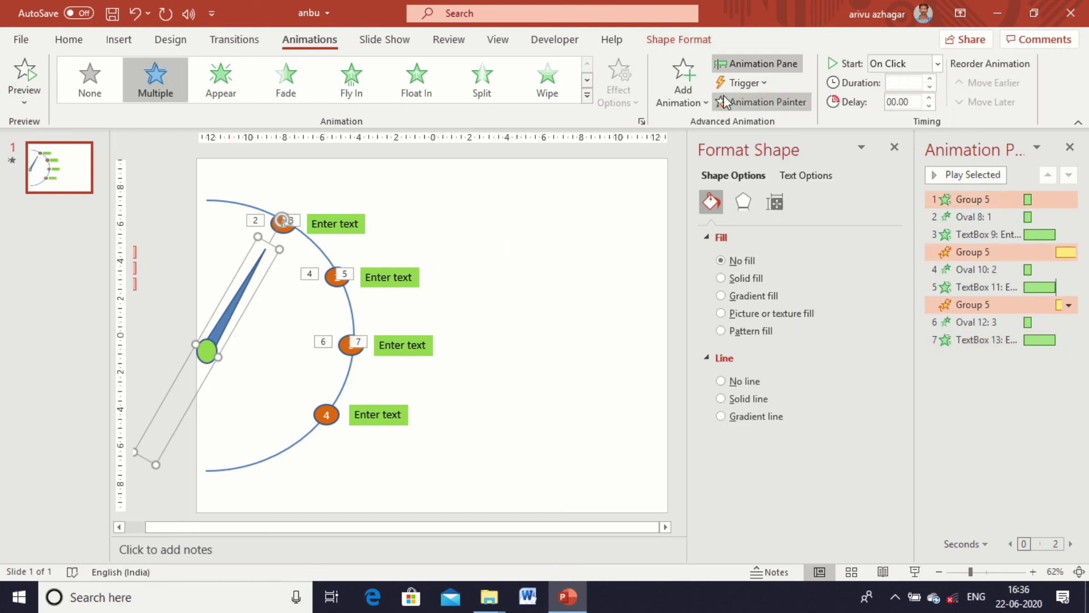
click(685, 88)
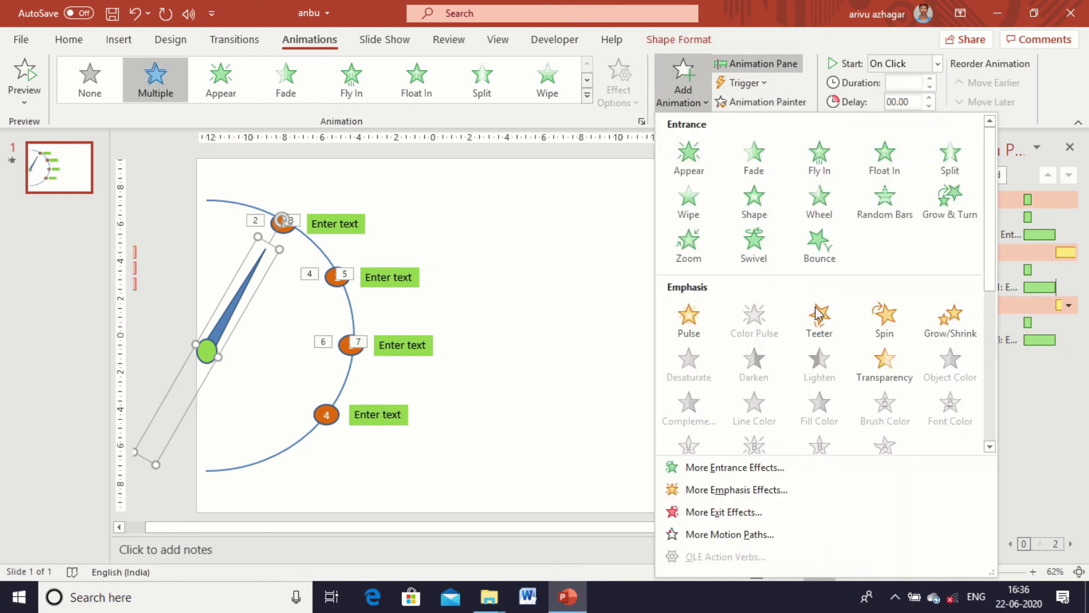
click(882, 316)
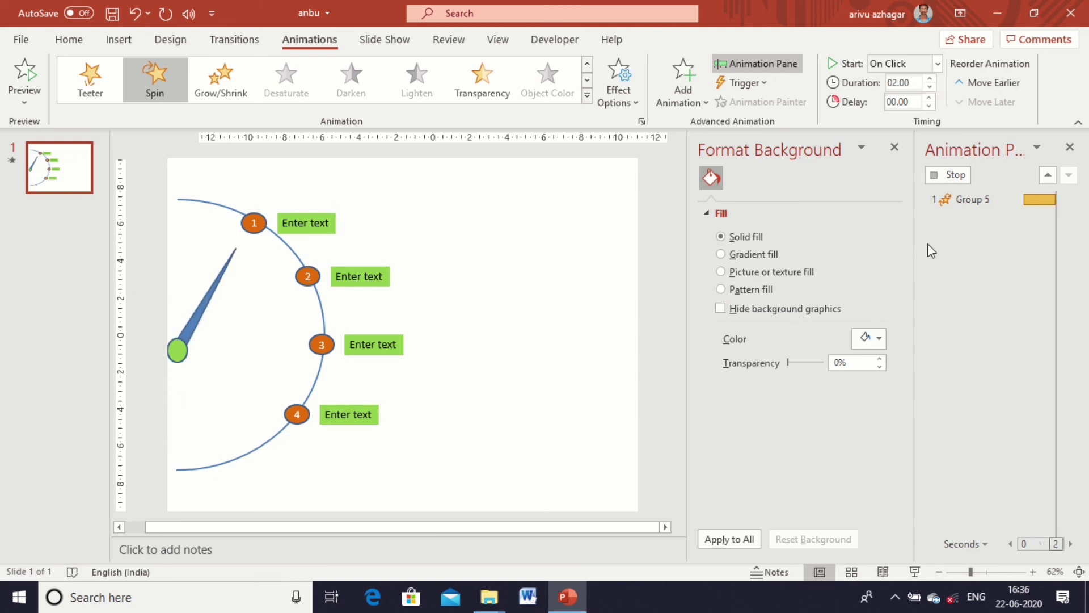
Change the third Spin's custom amount from 360° to 30° clockwise, starting After Previous
right_click(970, 358)
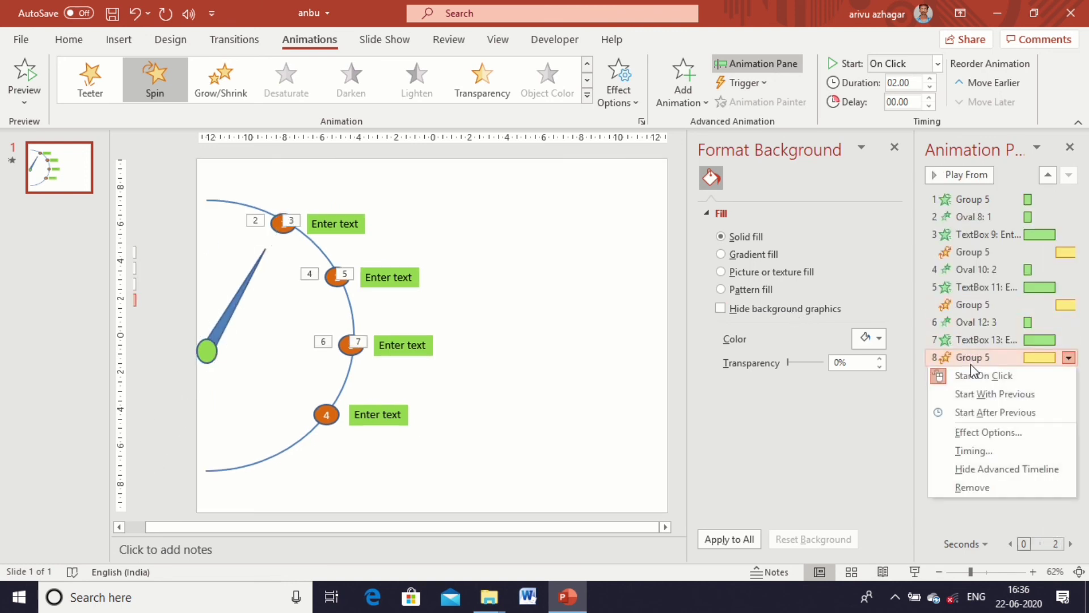
click(975, 431)
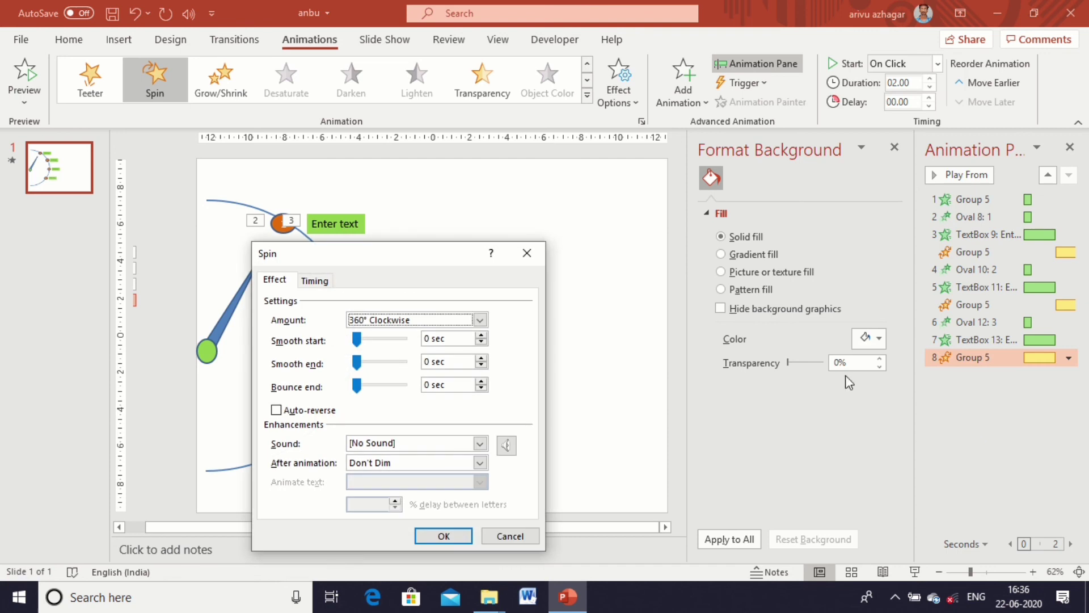
click(416, 321)
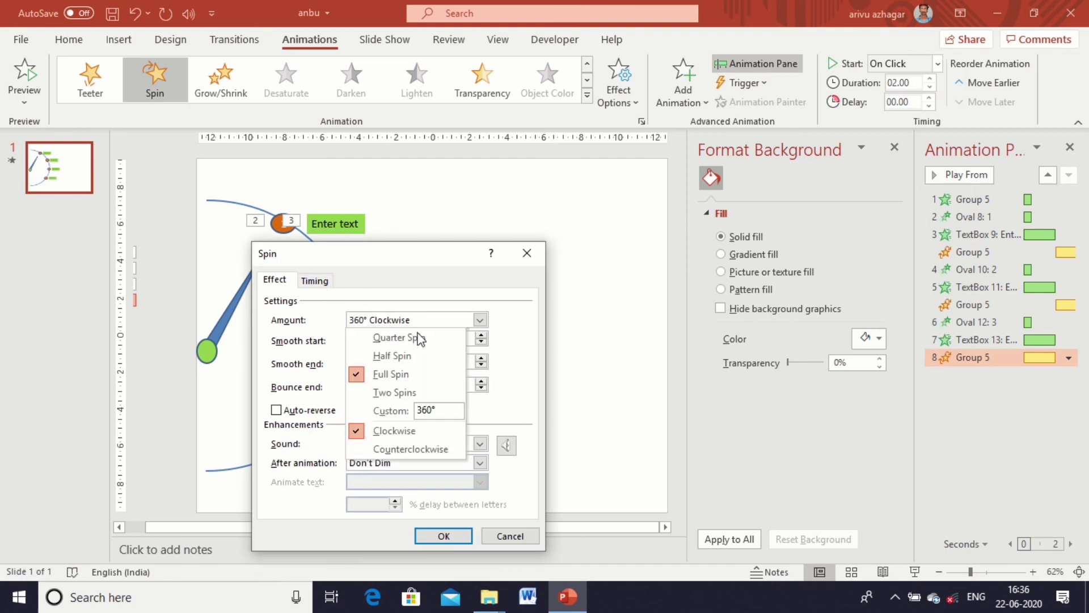
drag(441, 405, 421, 406)
text(30)
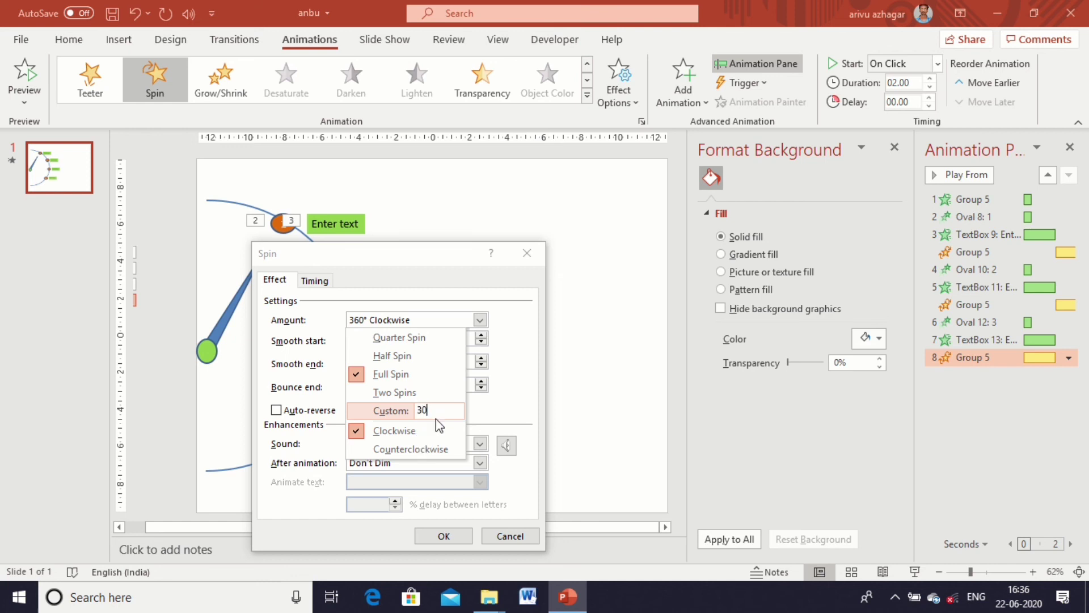
key(Return)
click(315, 281)
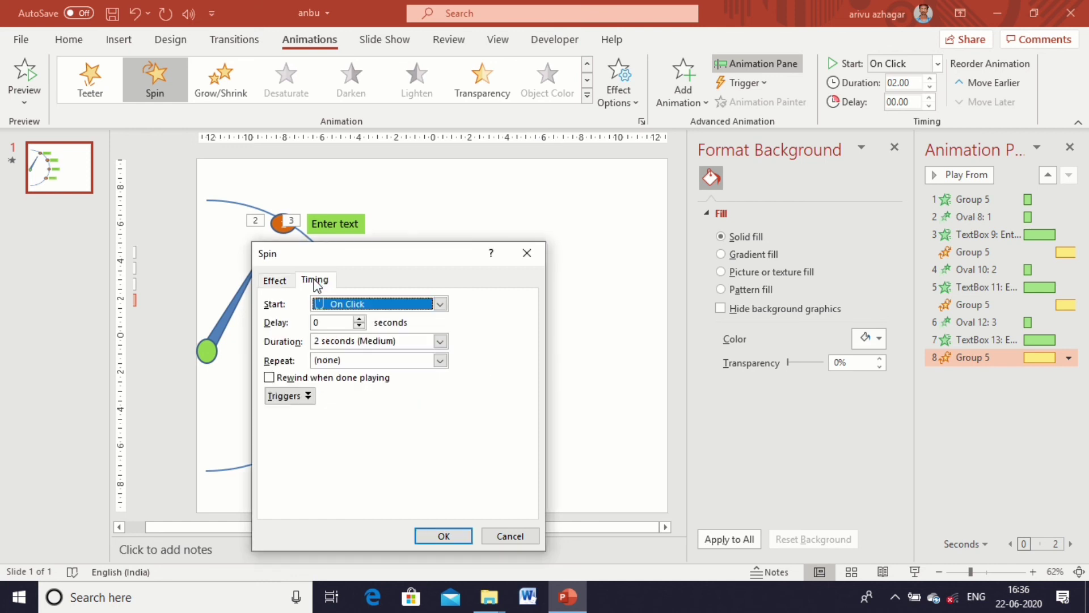
click(325, 302)
click(352, 348)
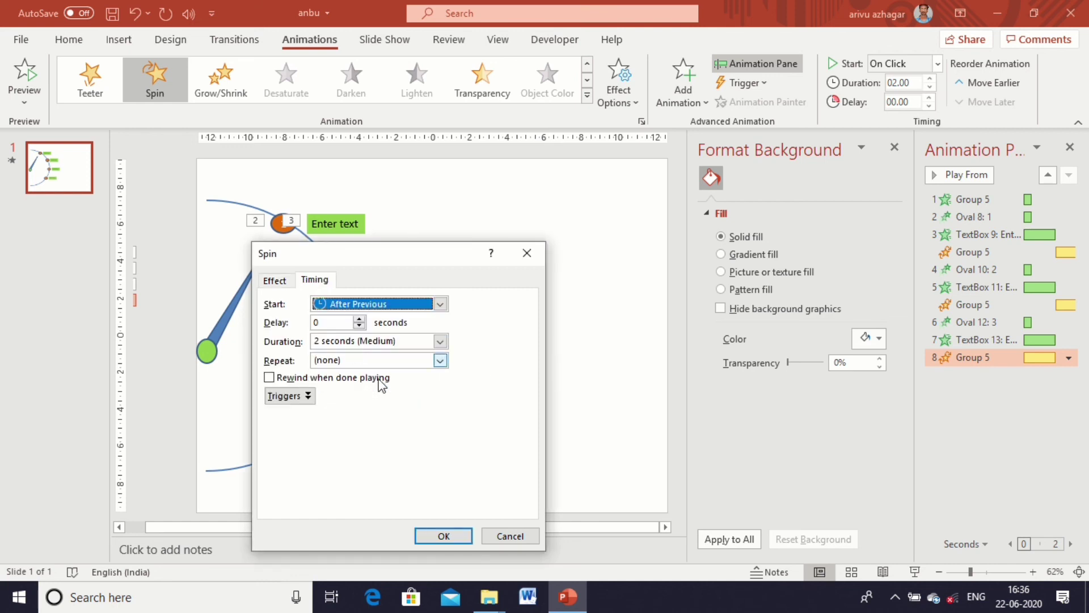
click(453, 537)
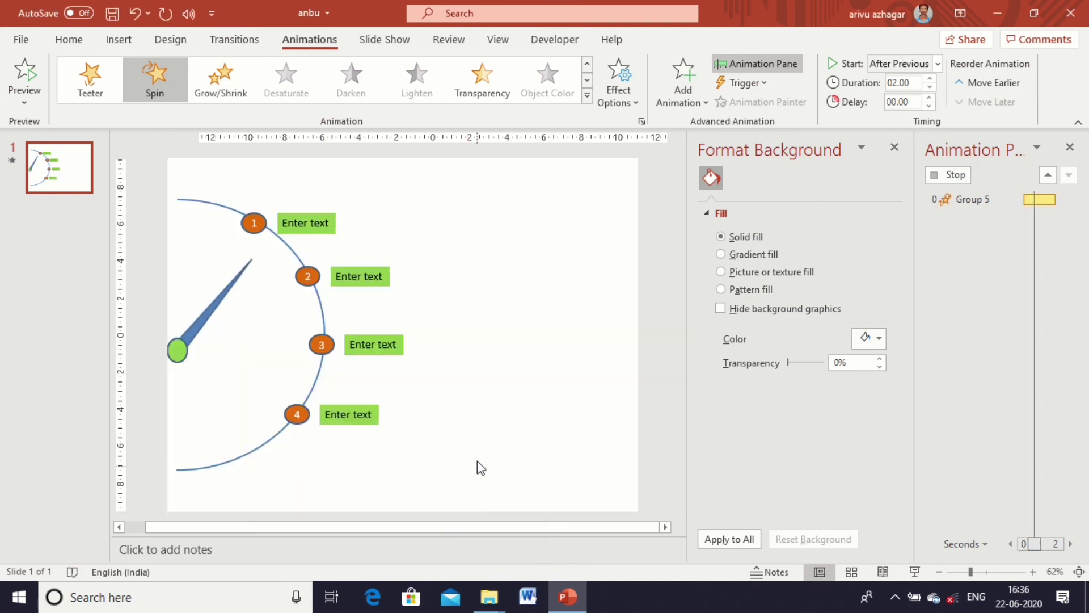
Give the fourth orange marker a Zoom entrance effect
click(322, 415)
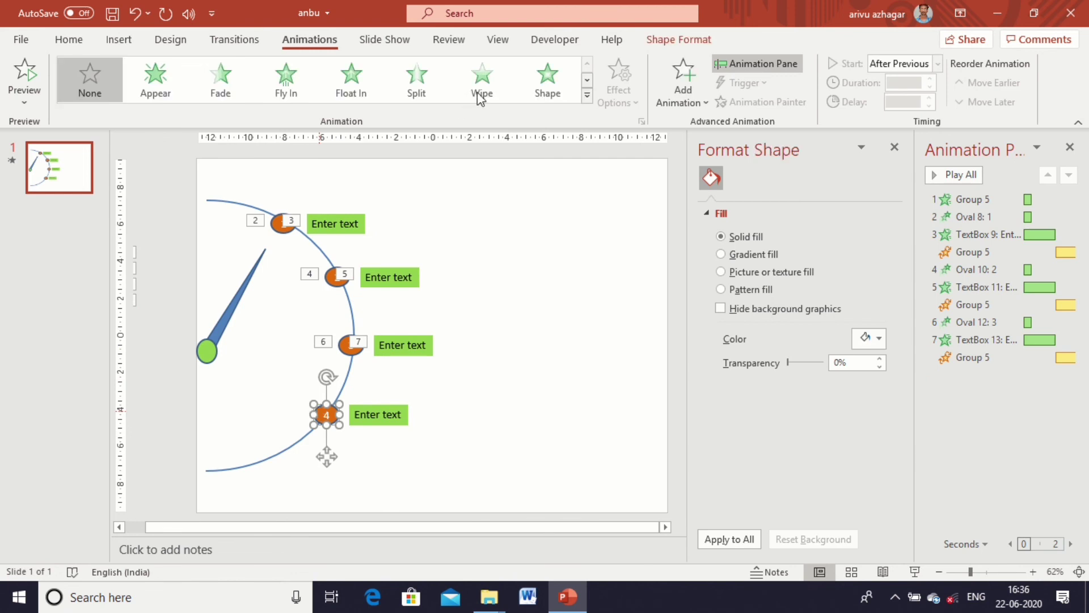
click(588, 95)
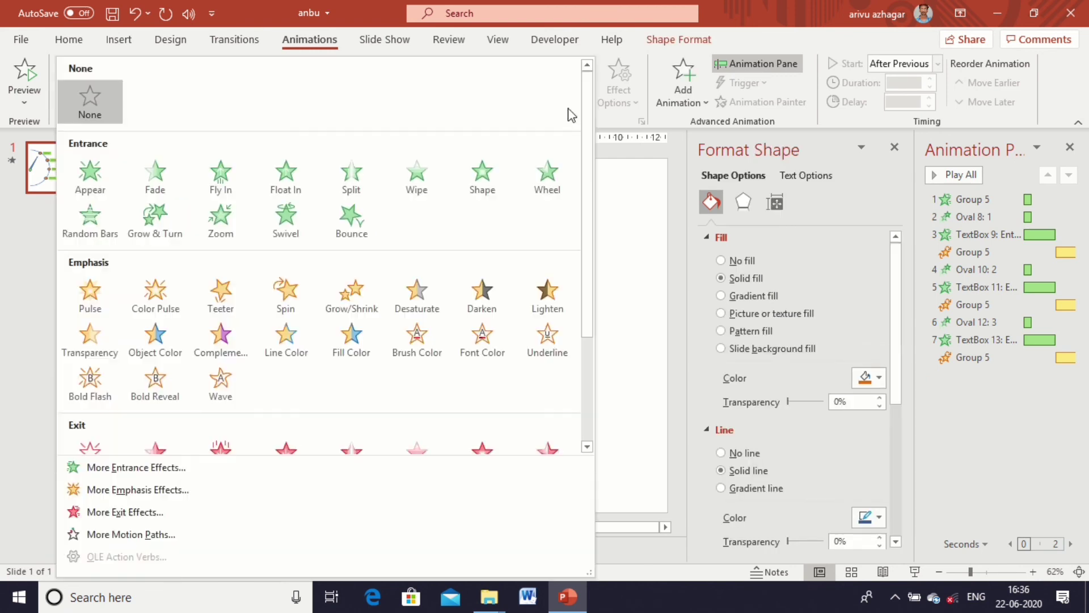
click(221, 218)
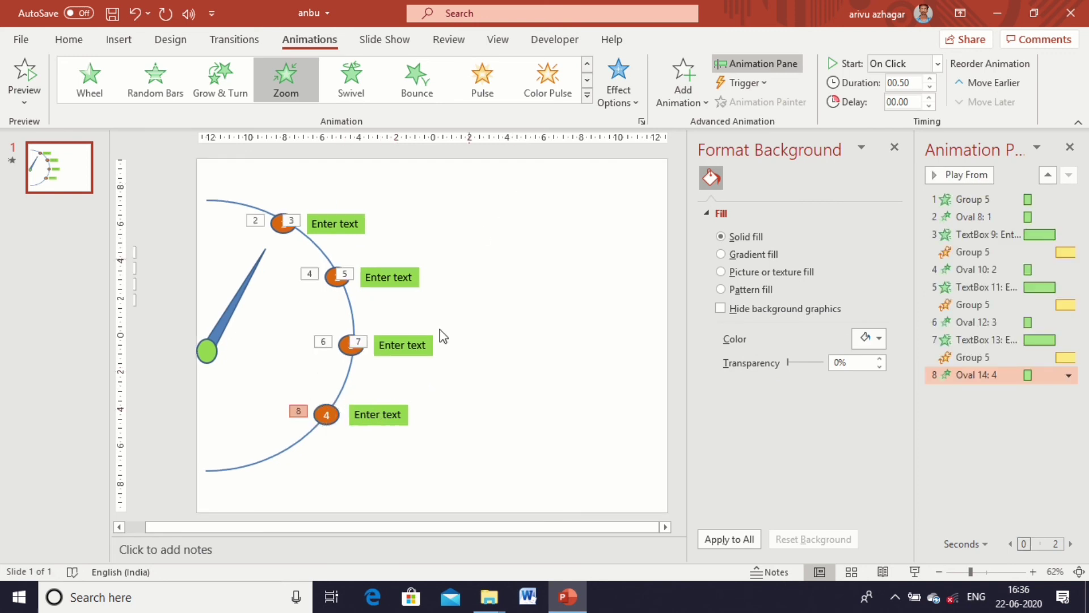
Give the bottom green label a Shape entrance with the Out direction
click(374, 413)
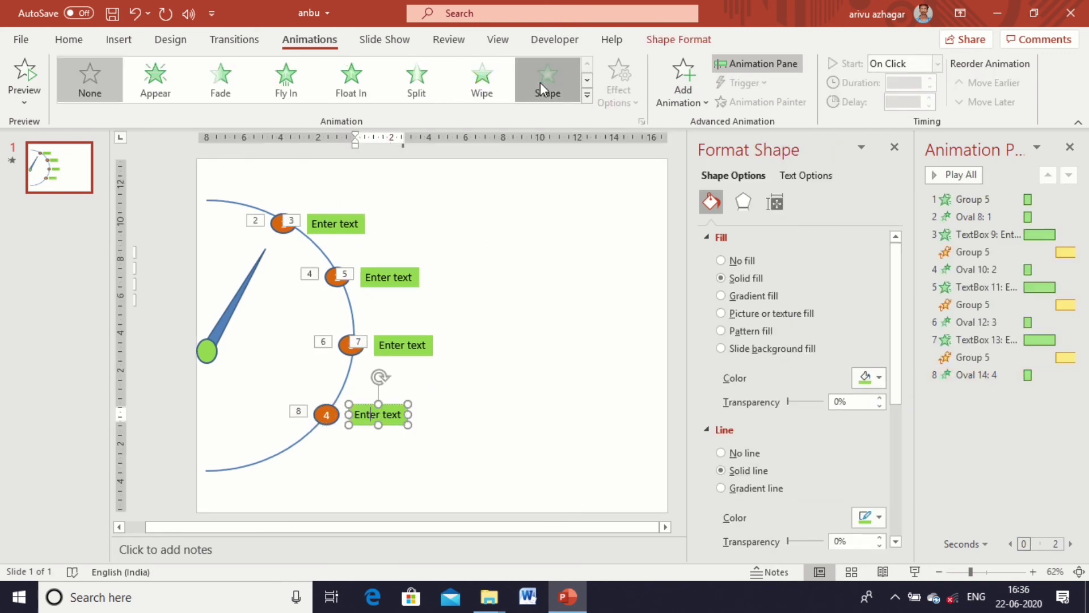
click(547, 79)
click(631, 102)
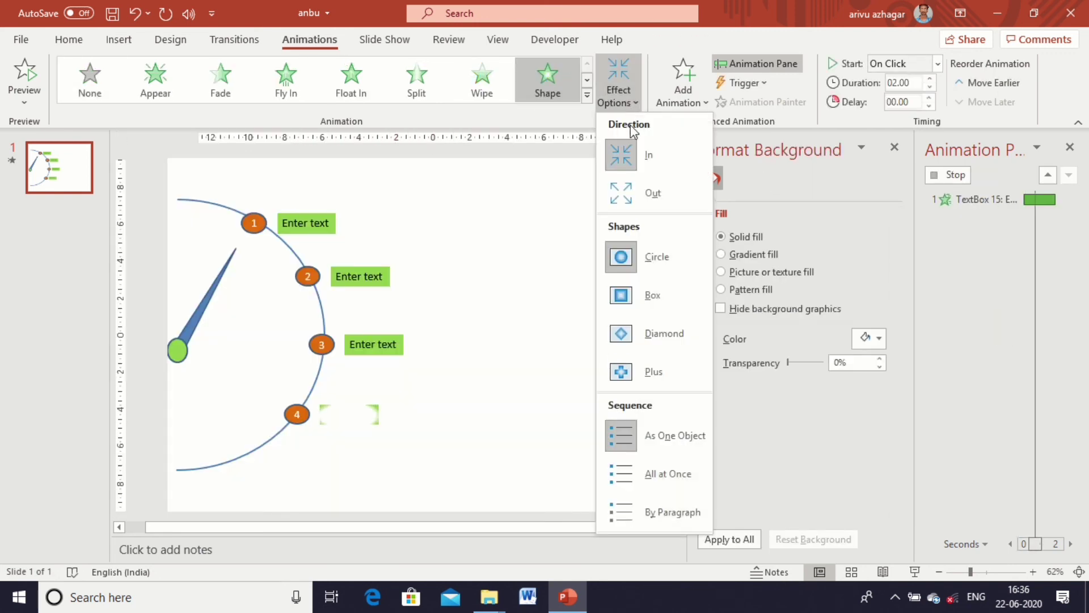
click(640, 190)
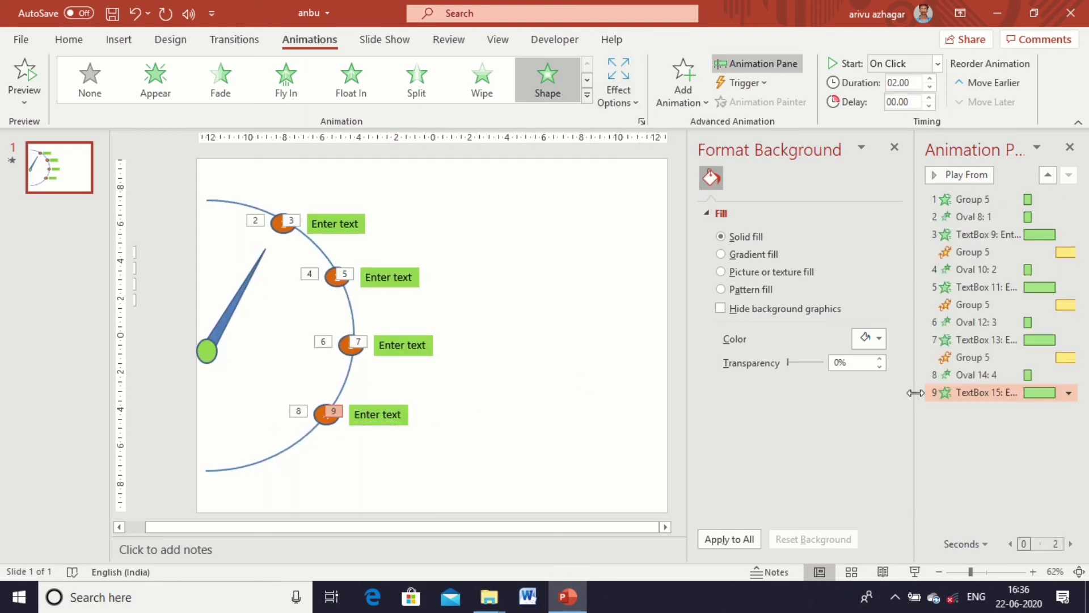
Deselect all animations and preview the full twelve-animation sequence with Play All
click(997, 432)
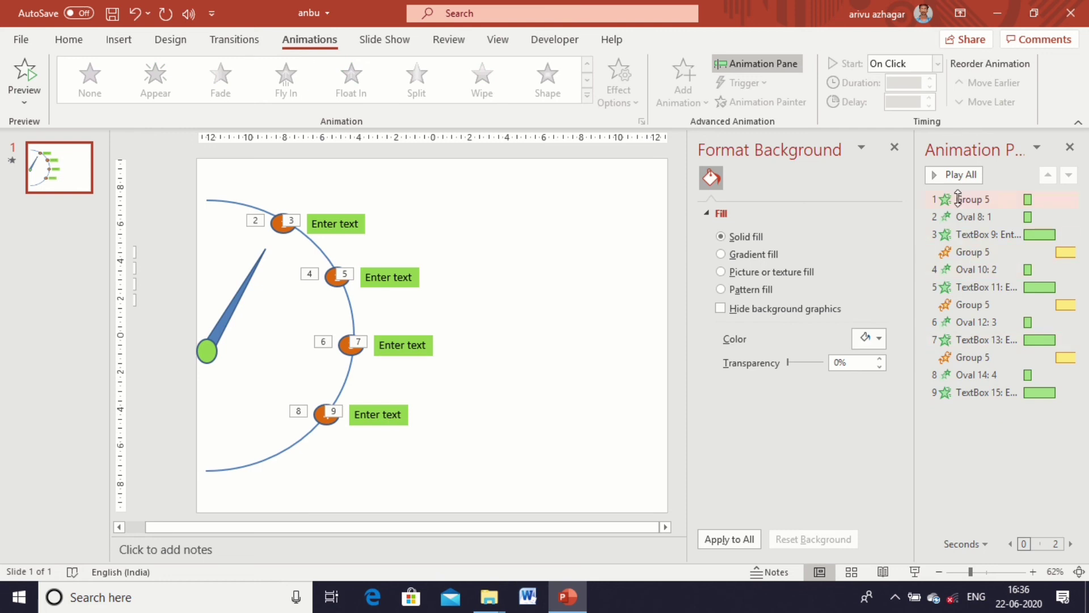
click(961, 176)
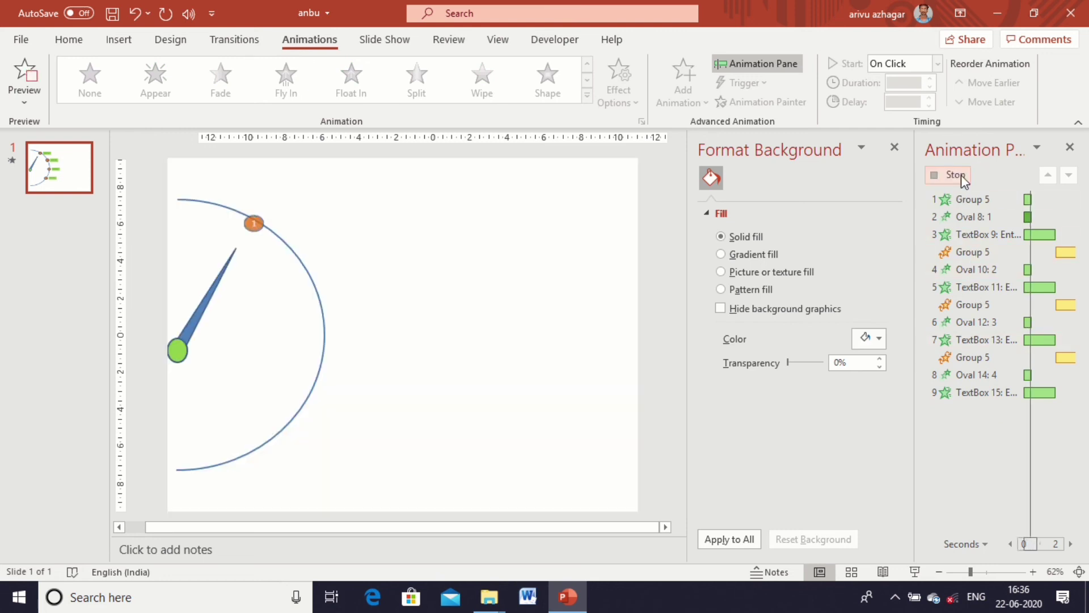